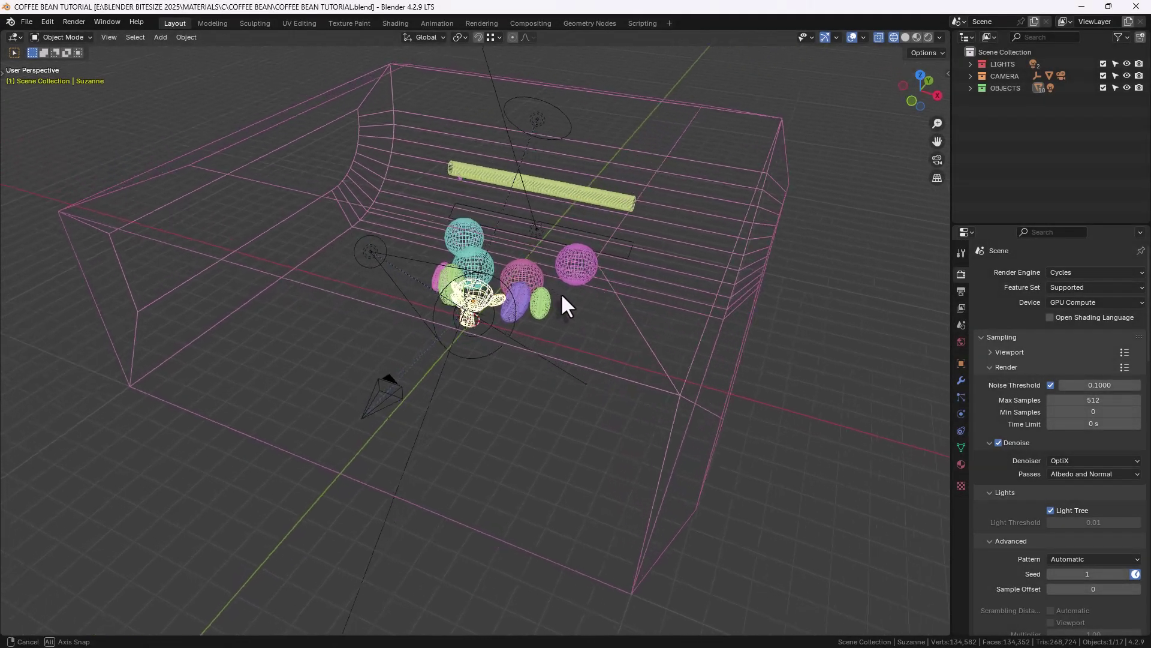
# Step: Inspect the two spot lights, then frame the view on one coffee bean
pyautogui.moveTo(561, 294)
pyautogui.mouseDown(button='middle')
pyautogui.moveTo(645, 290)
pyautogui.moveTo(649, 322)
pyautogui.moveTo(556, 311)
pyautogui.moveTo(548, 293)
pyautogui.mouseUp(button='middle')
pyautogui.click(550, 125)
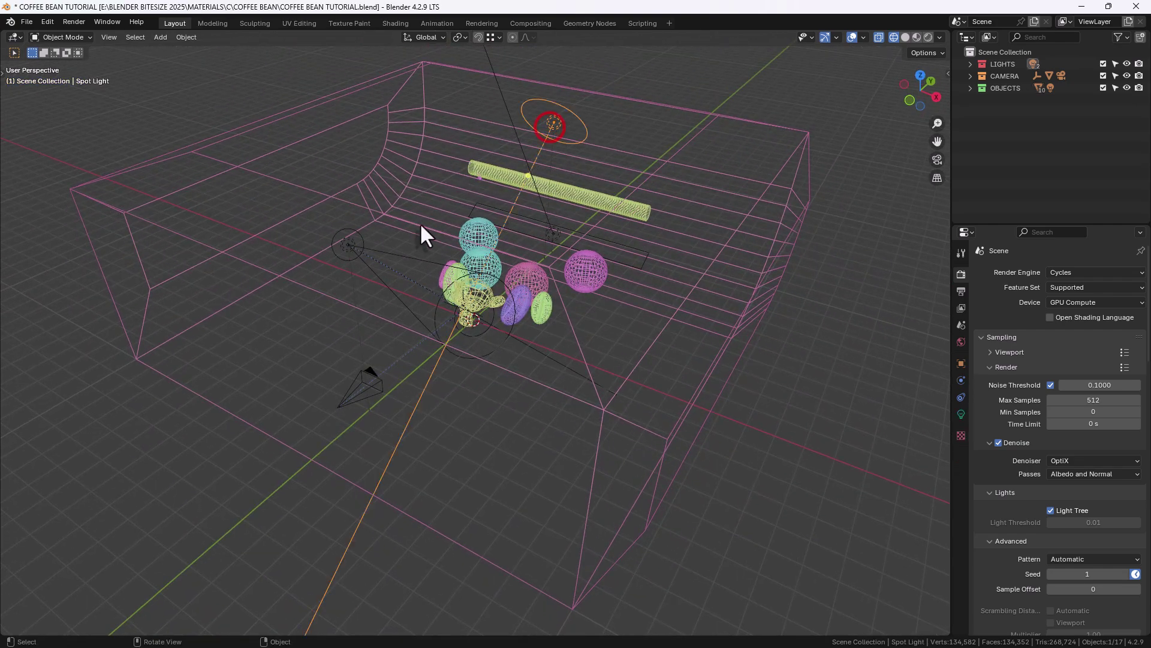
pyautogui.click(354, 245)
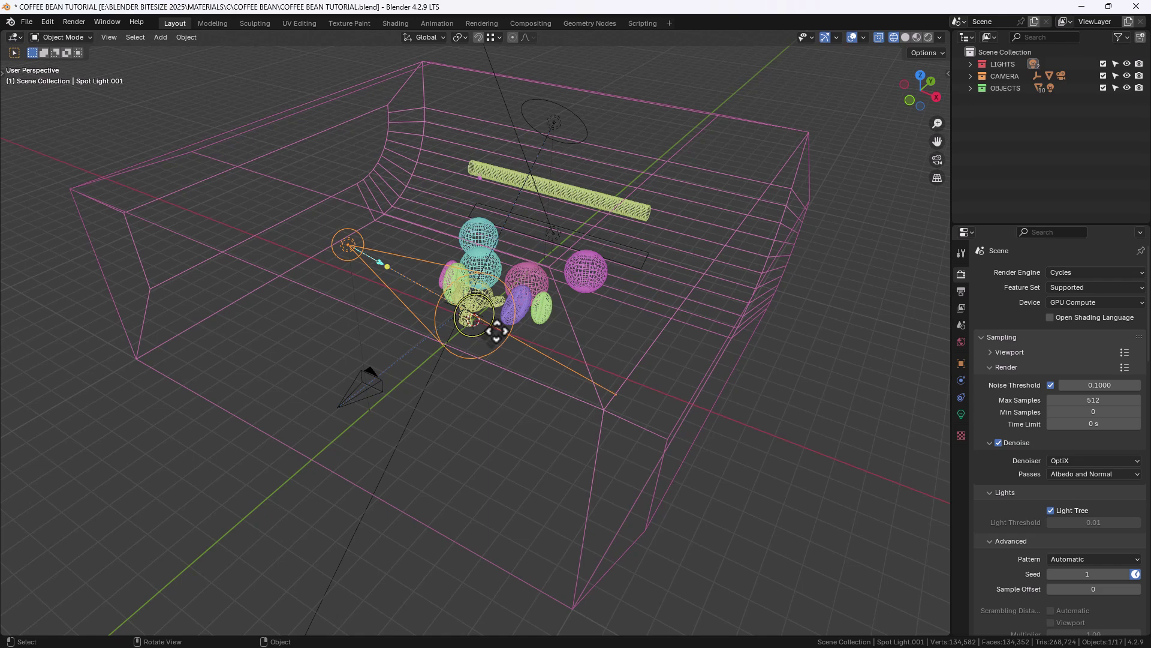
pyautogui.moveTo(487, 325); pyautogui.dragTo(637, 359, button='middle')
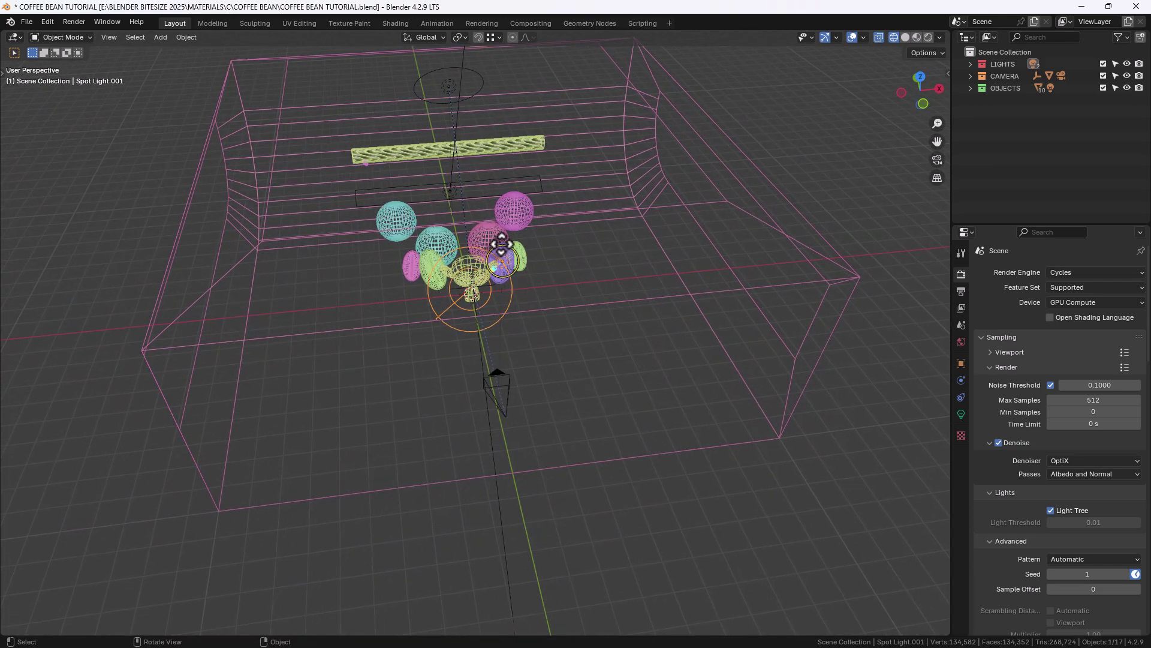
pyautogui.click(423, 270)
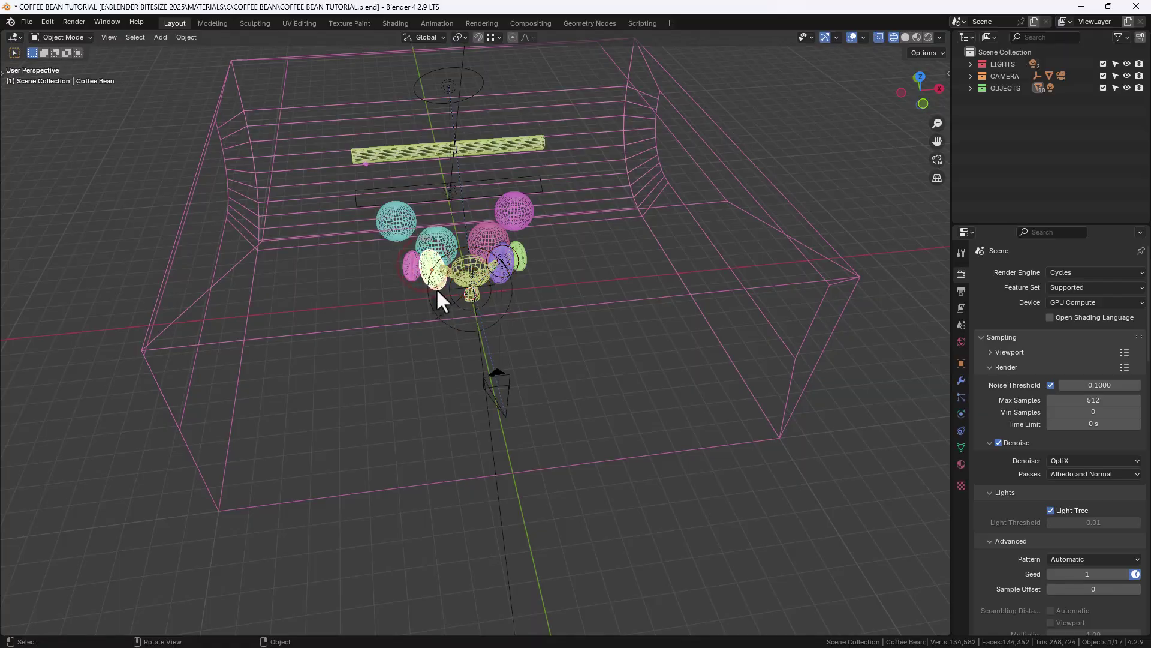
pyautogui.press('KP_Decimal')
pyautogui.moveTo(436, 288); pyautogui.dragTo(506, 264, button='middle')
pyautogui.scroll(-10, 506, 263)
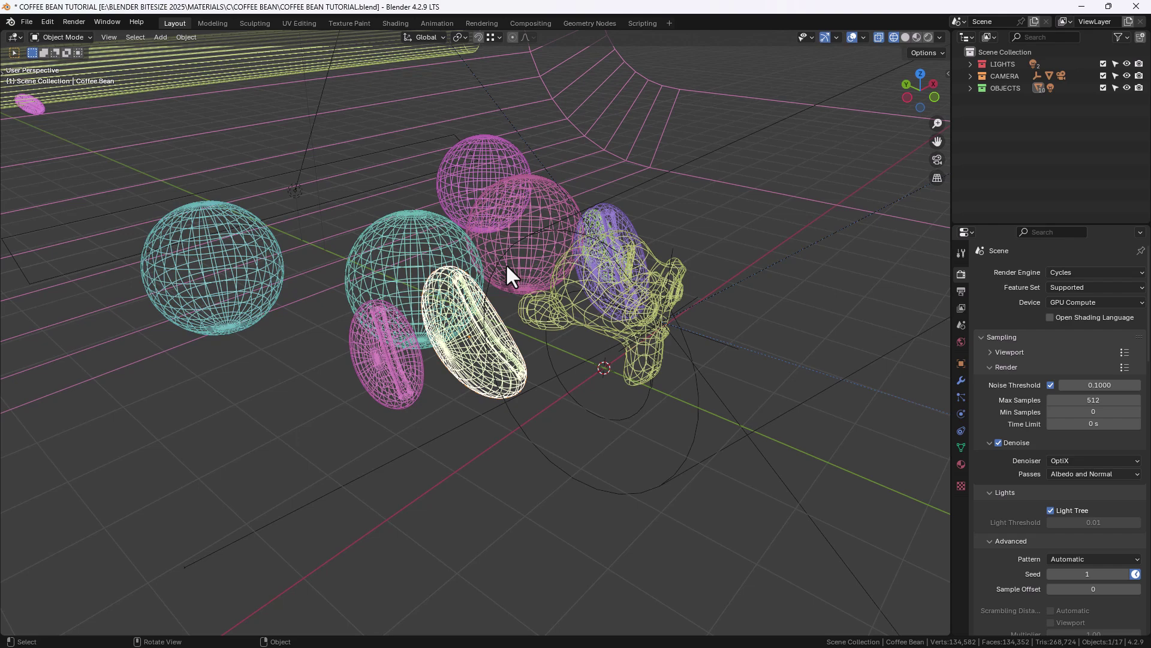
# Step: Select the long cylinder above the beans and show its particle system settings
pyautogui.click(381, 154)
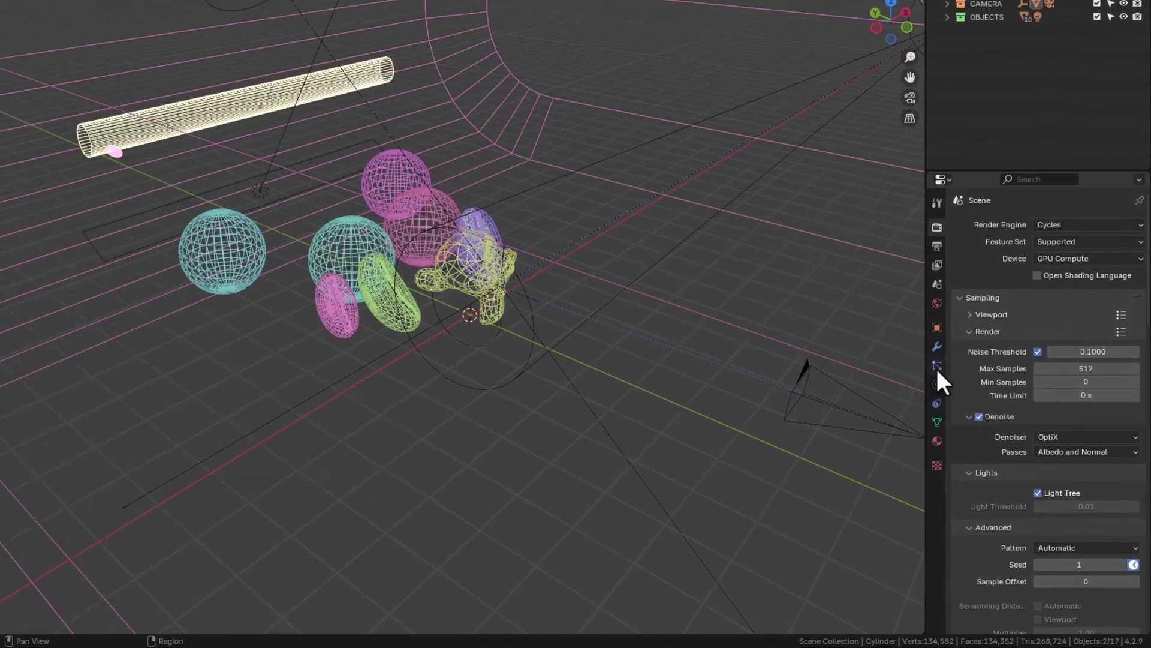
pyautogui.click(937, 367)
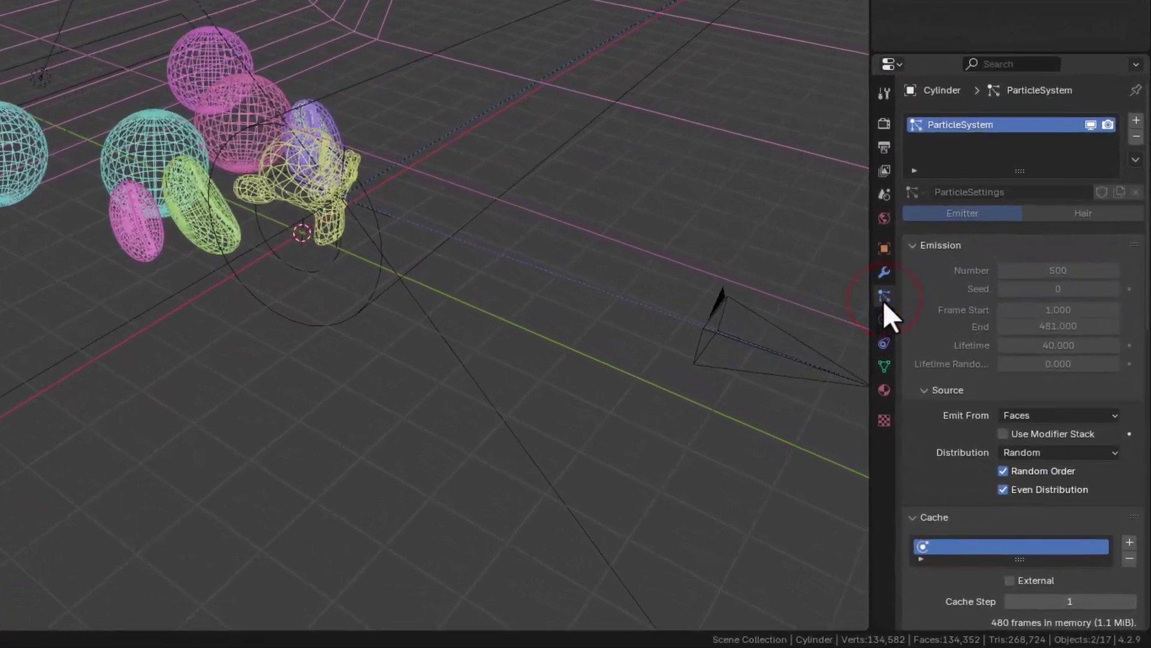
pyautogui.scroll(-8, 1127, 223)
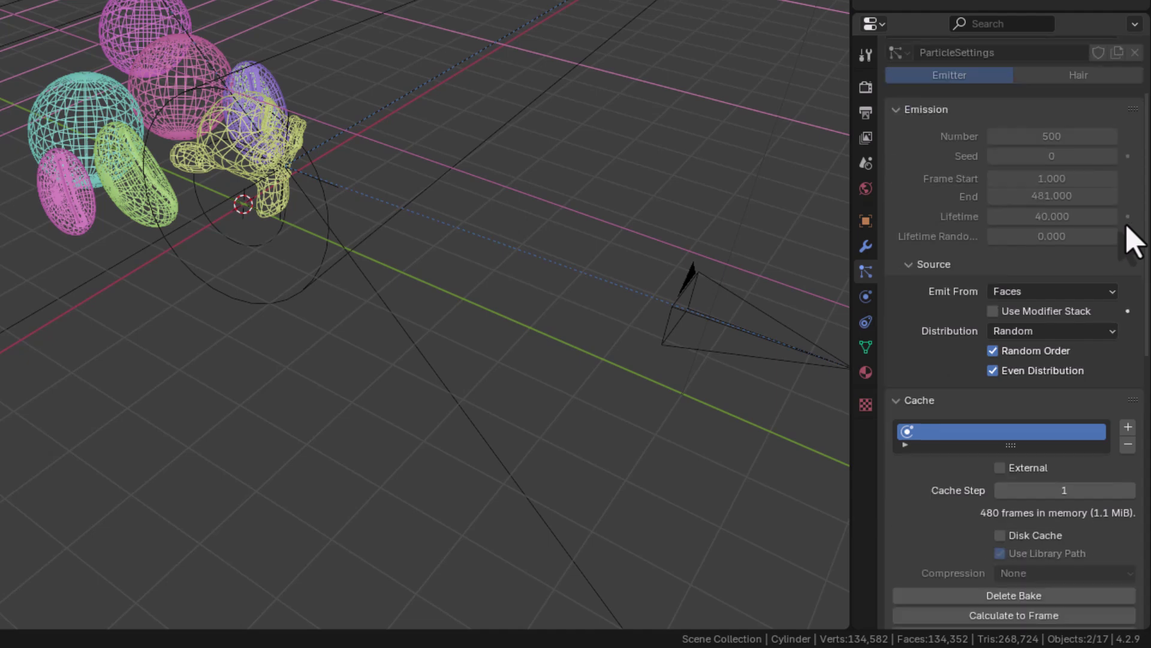
pyautogui.scroll(-5, 1127, 226)
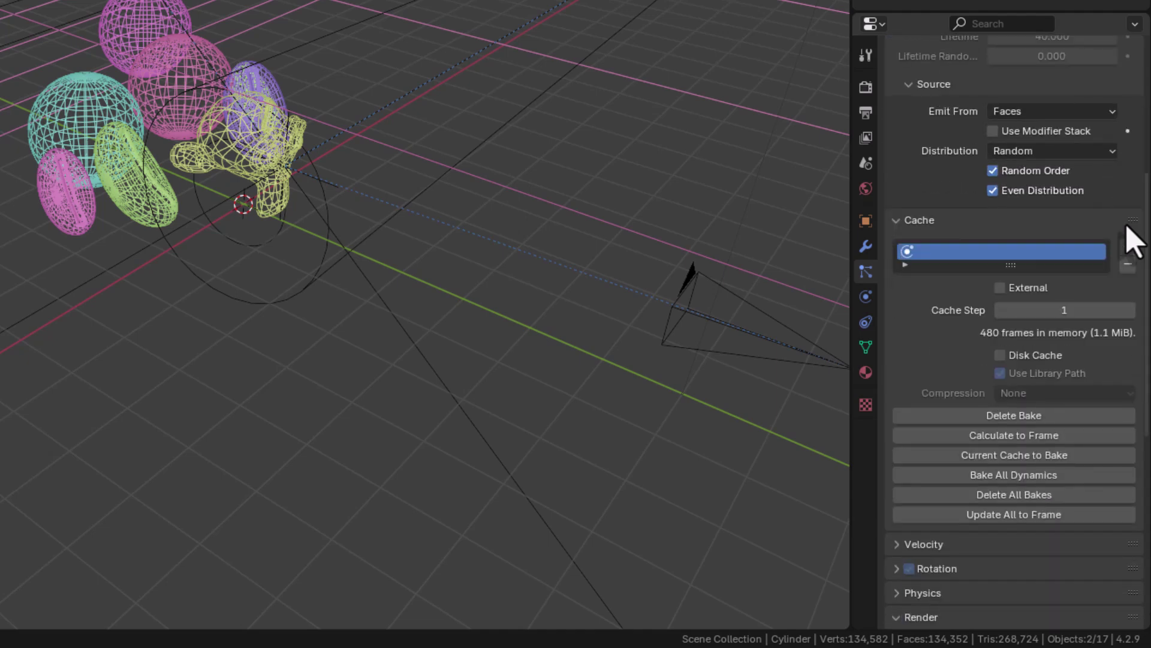
pyautogui.scroll(-6, 1127, 231)
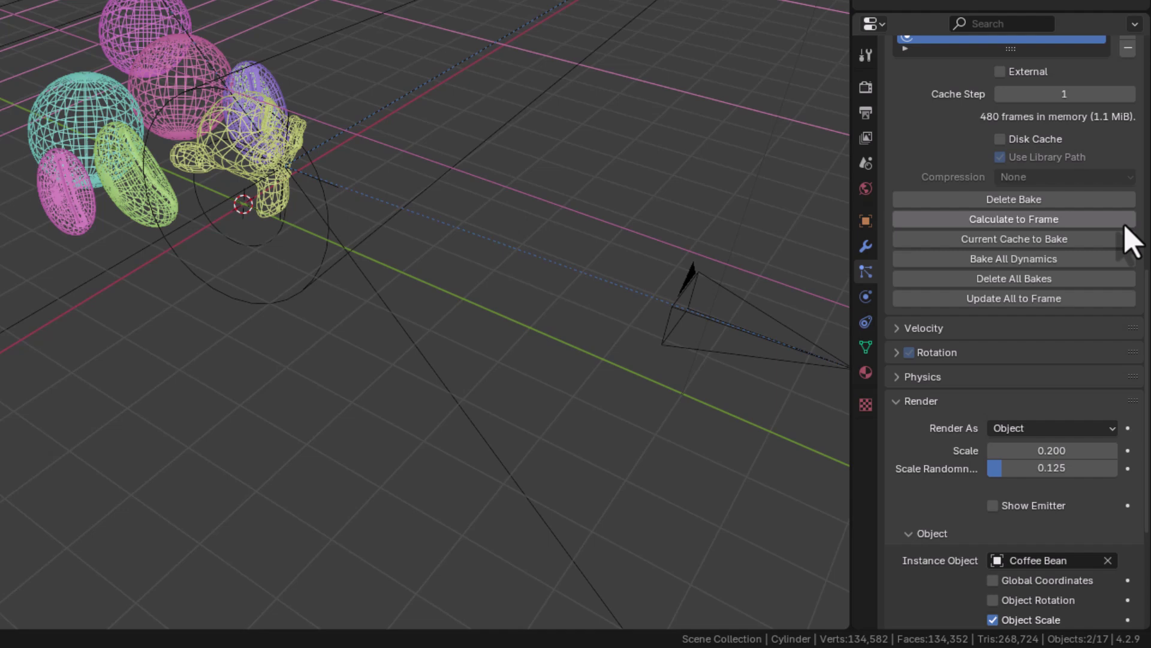
pyautogui.scroll(-1, 1123, 227)
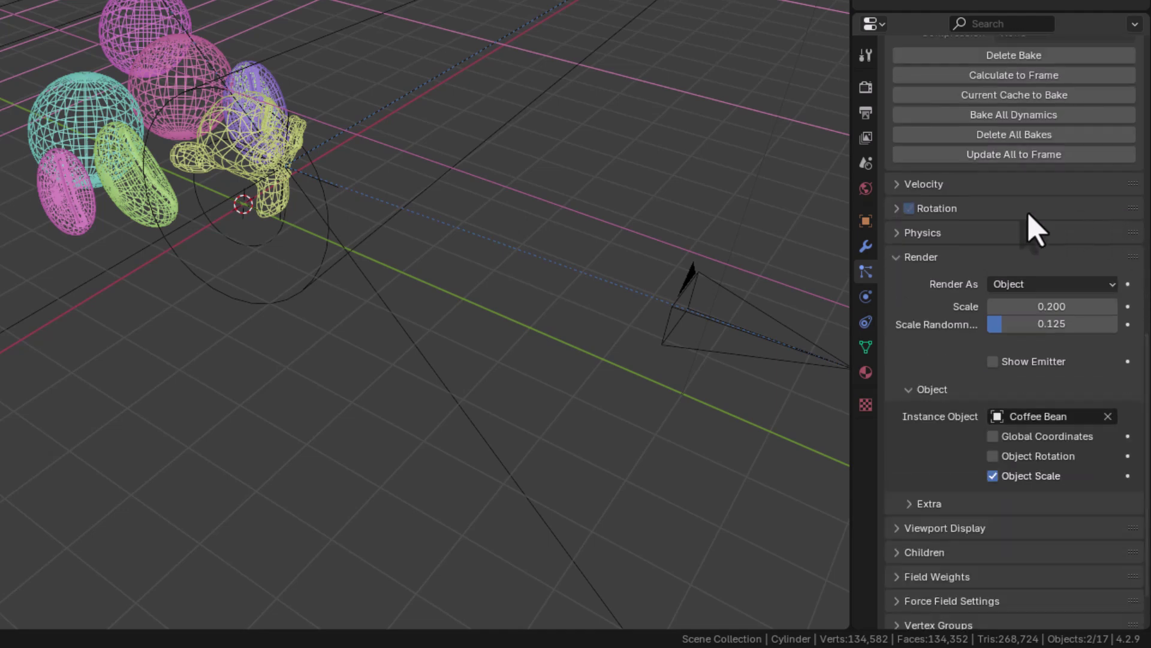
# Step: Expand the particle system's Rotation, Physics and Field Weights panels
pyautogui.click(901, 209)
pyautogui.scroll(-2, 1132, 282)
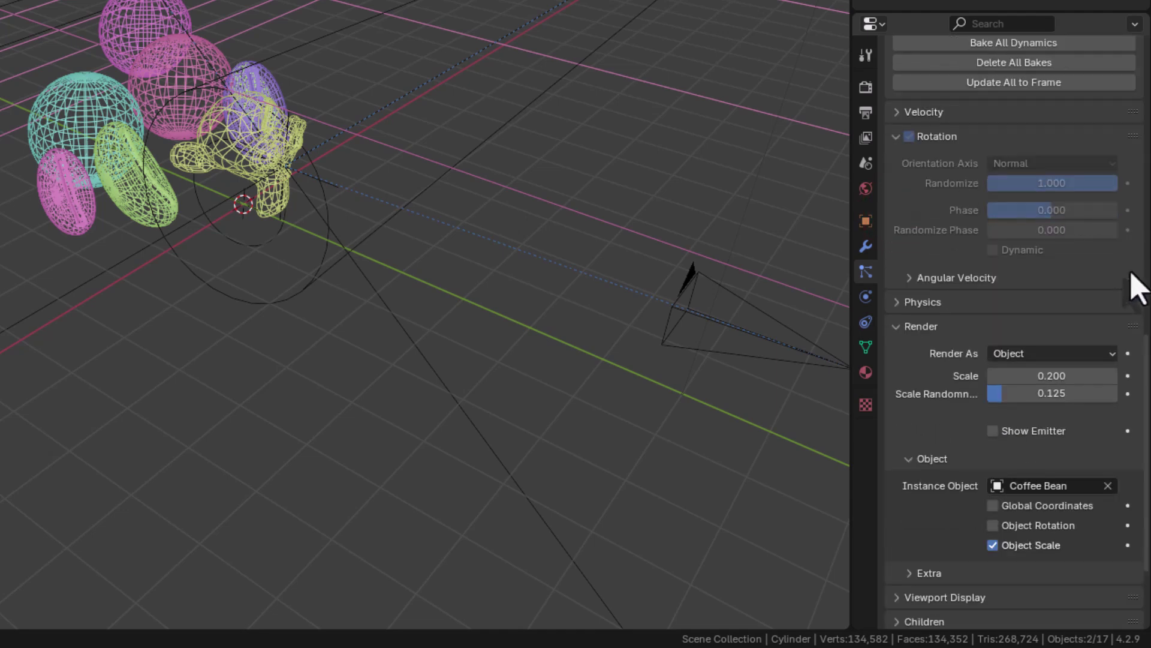
pyautogui.scroll(-4, 1131, 272)
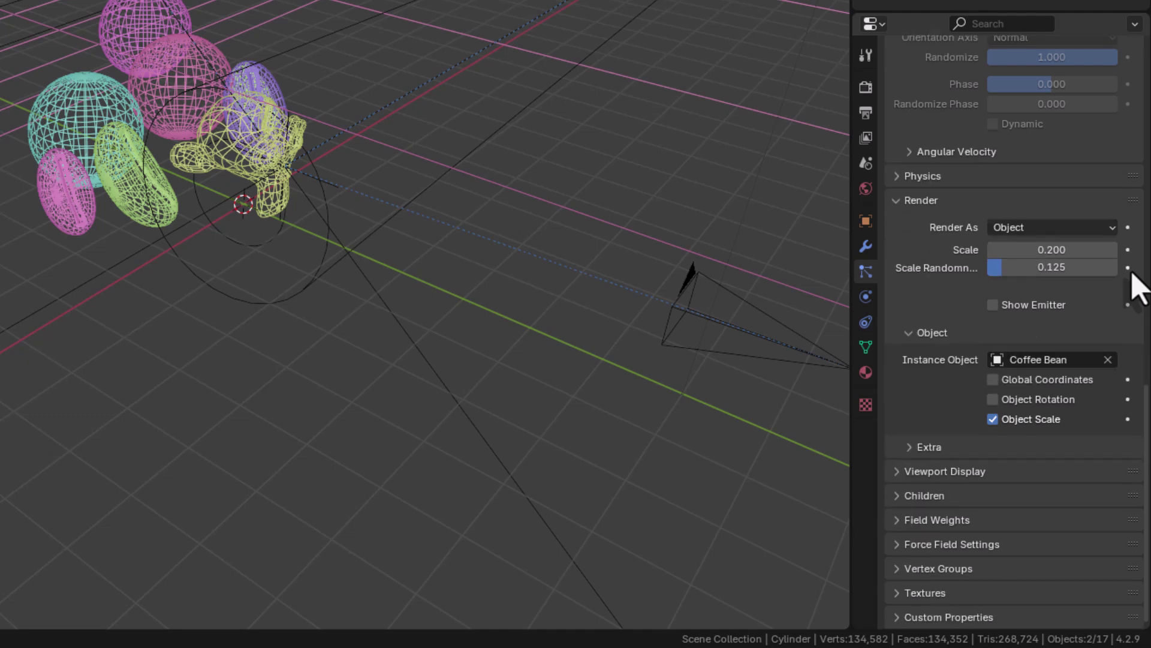
pyautogui.click(934, 179)
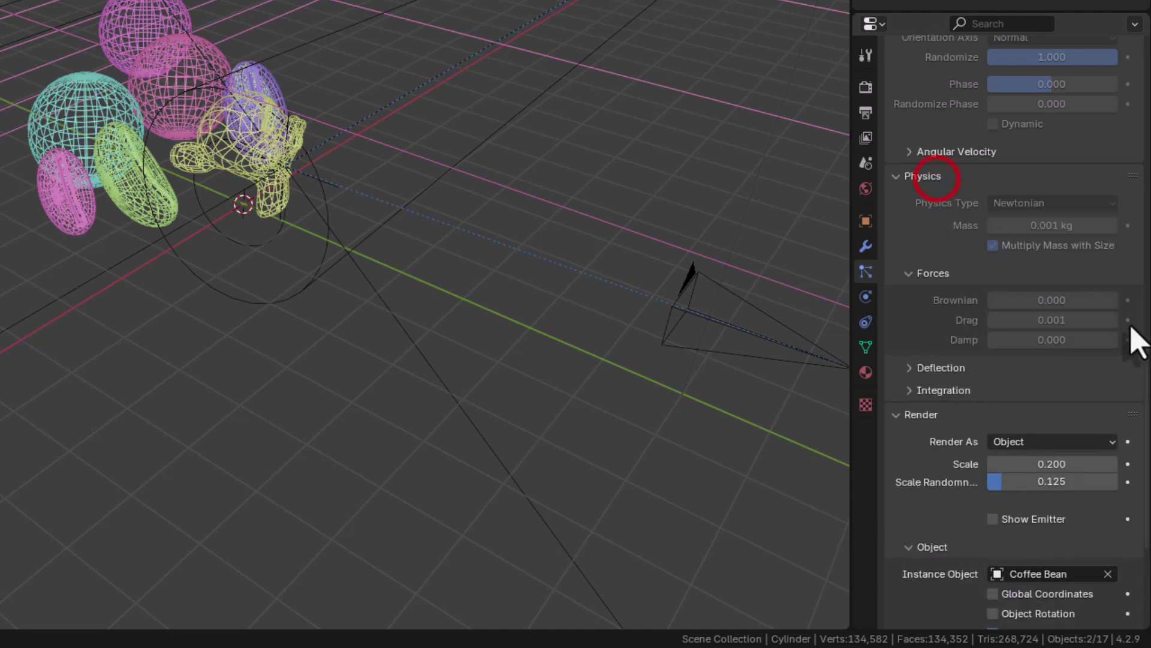
pyautogui.scroll(-4, 1139, 340)
pyautogui.scroll(-2, 1145, 344)
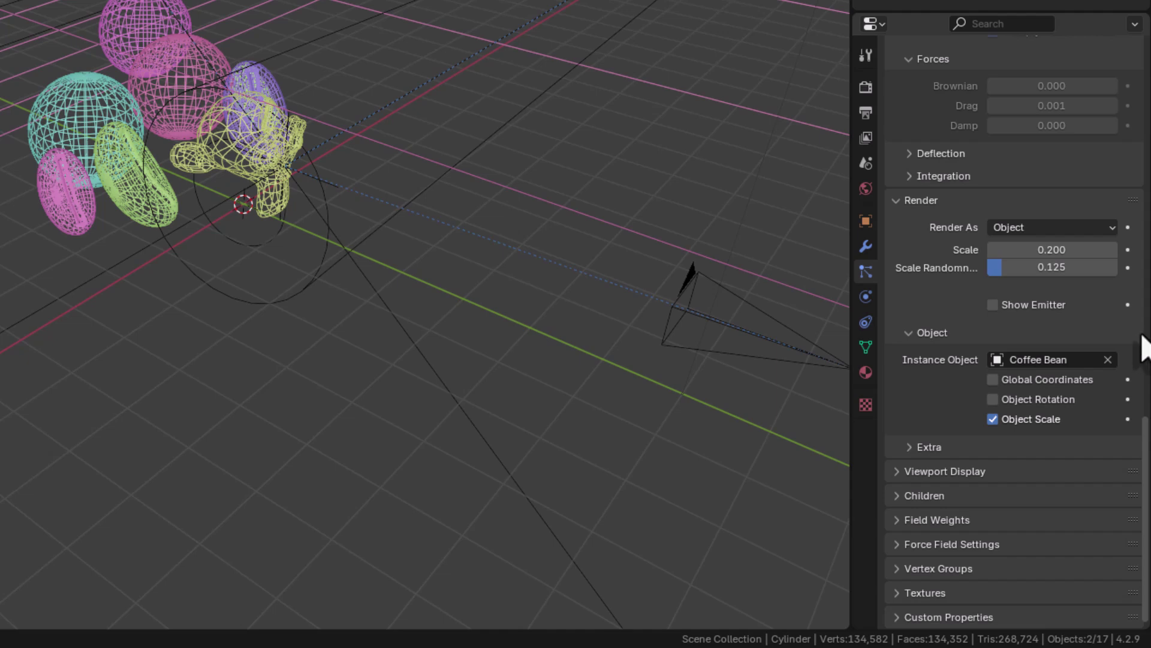
pyautogui.click(936, 521)
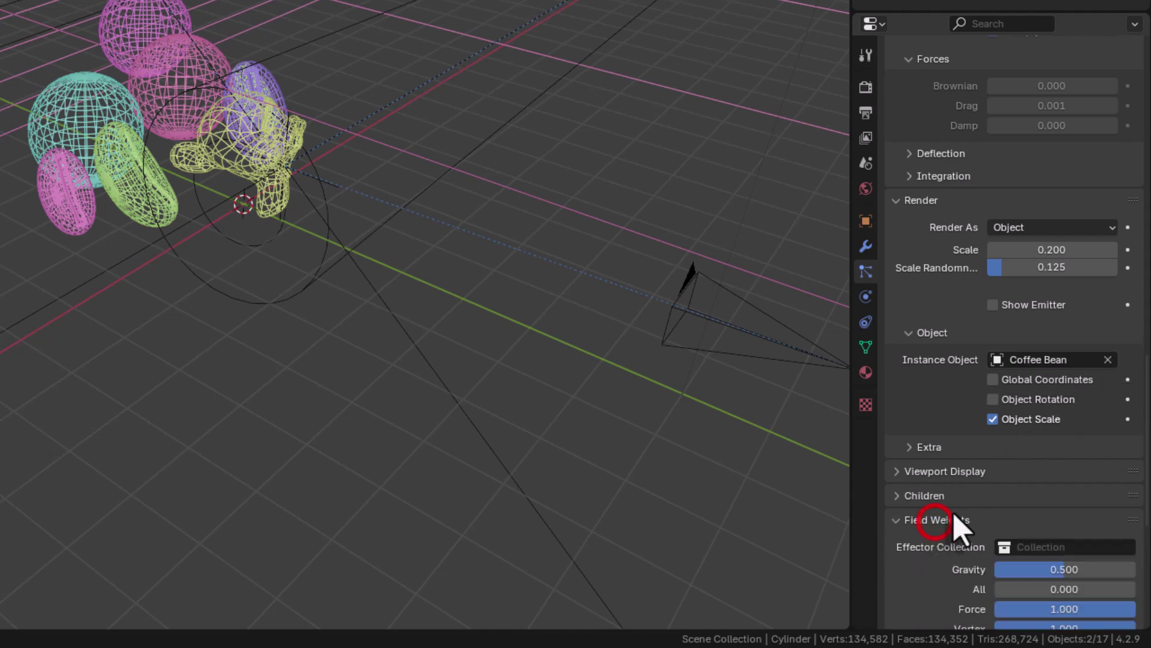
pyautogui.scroll(-3, 1139, 477)
pyautogui.scroll(-6, 1136, 469)
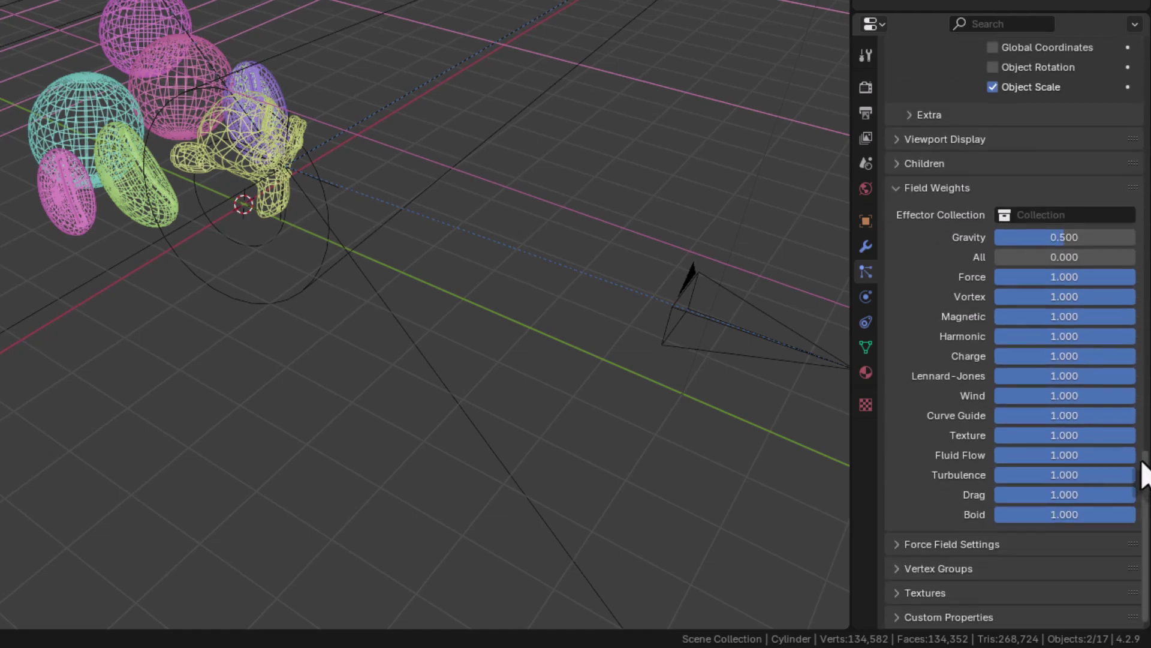
# Step: Select Suzanne in the viewport and orbit around the scene
pyautogui.moveTo(601, 316); pyautogui.dragTo(540, 296, button='middle')
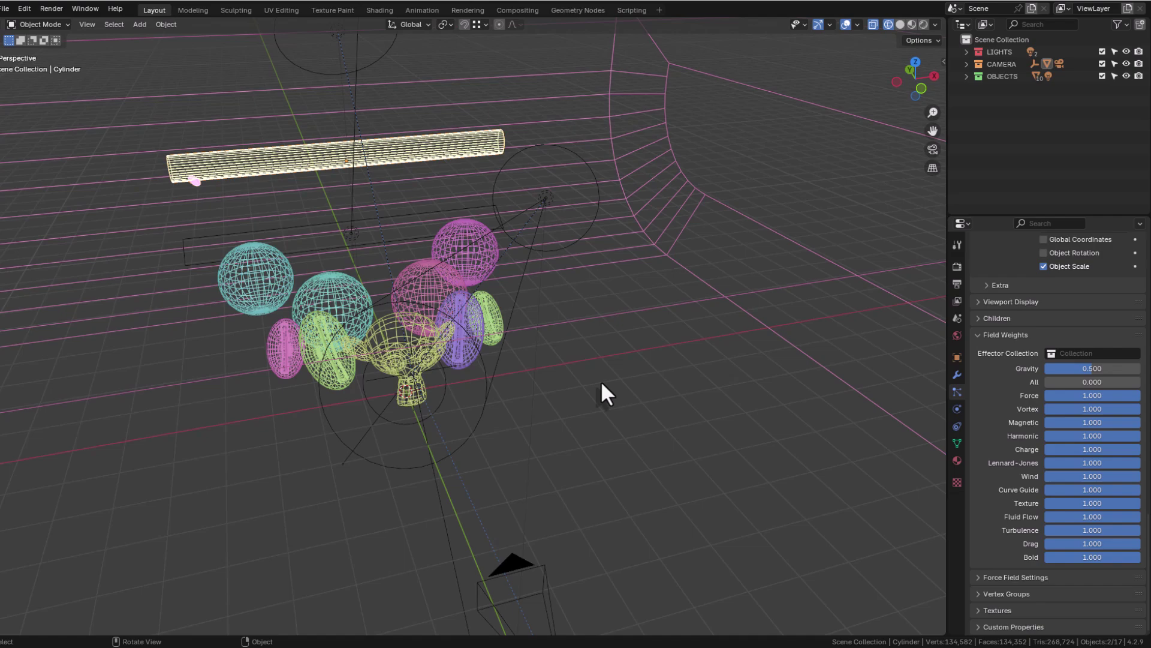
pyautogui.click(384, 312)
pyautogui.moveTo(600, 409); pyautogui.dragTo(618, 360, button='middle')
# Step: Switch to the Shading workspace with Rendered viewport shading
pyautogui.scroll(-5, 580, 423)
pyautogui.click(397, 23)
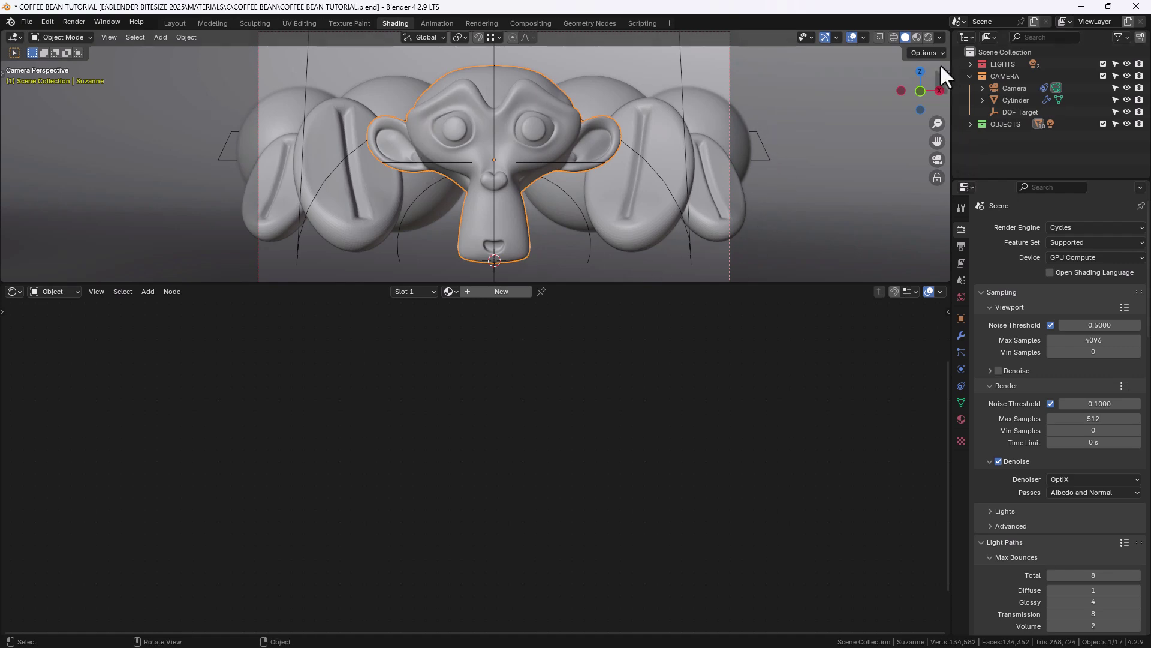
pyautogui.click(927, 38)
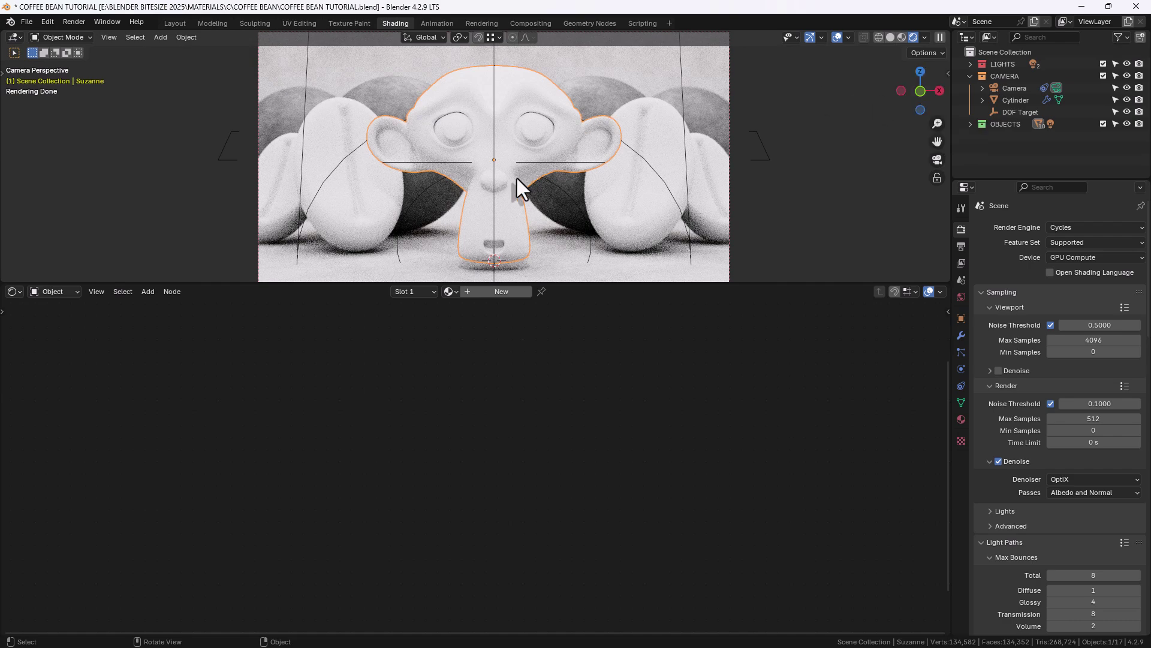
# Step: Create a new material for Suzanne named COFFEE BEAN and frame its nodes
pyautogui.click(501, 292)
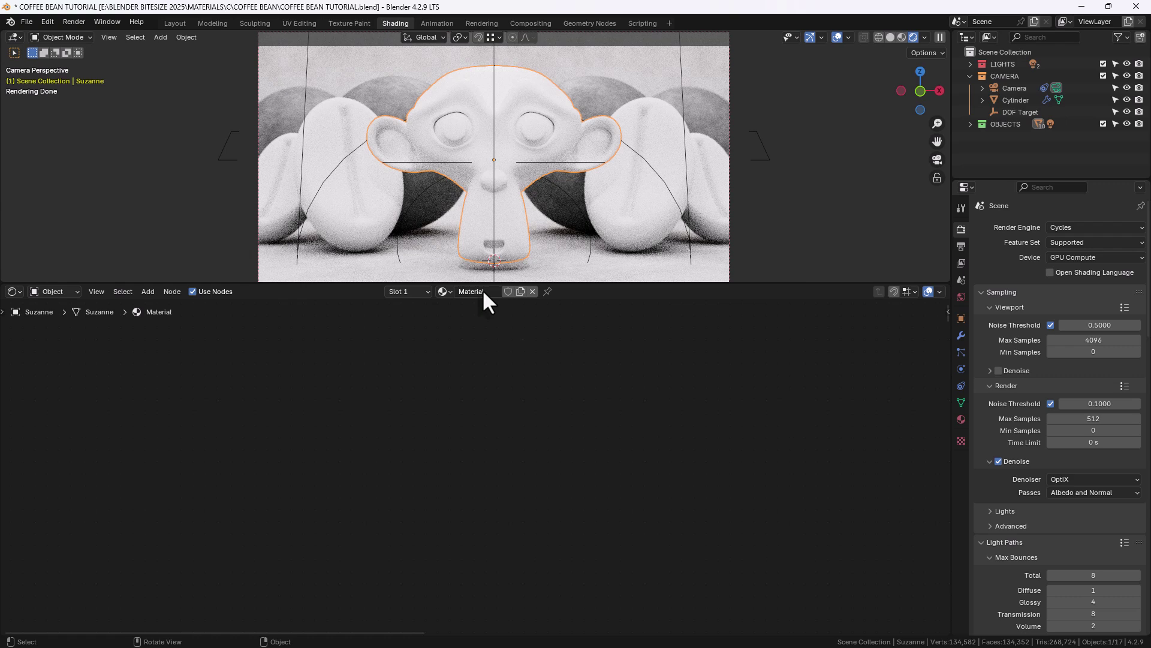
pyautogui.click(483, 290)
pyautogui.write('COFFEE BEAN')
pyautogui.press('Return')
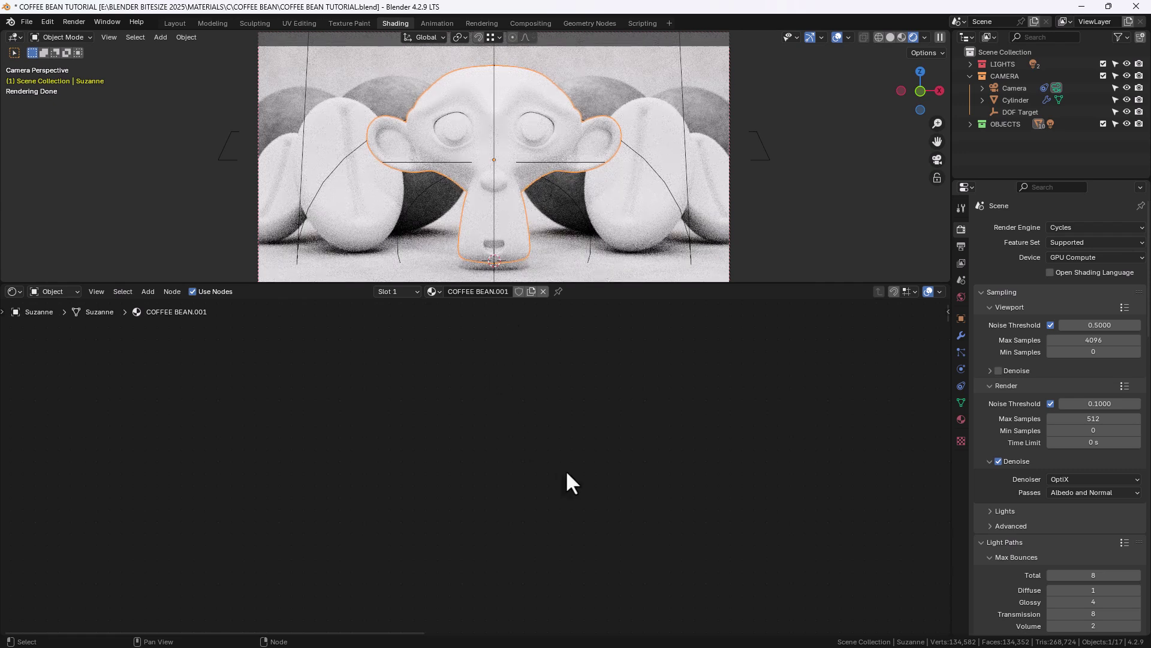
pyautogui.press('Home')
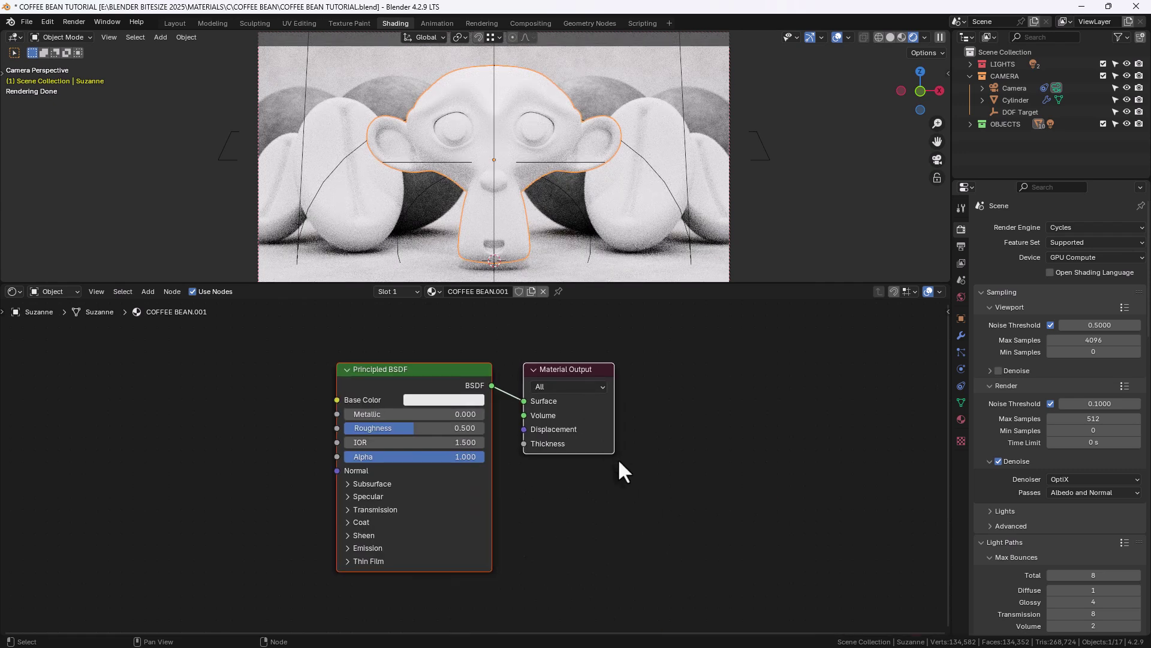
# Step: Set the Principled BSDF Roughness to 0.55
pyautogui.moveTo(620, 461); pyautogui.dragTo(884, 456, button='middle')
pyautogui.scroll(-2, 866, 474)
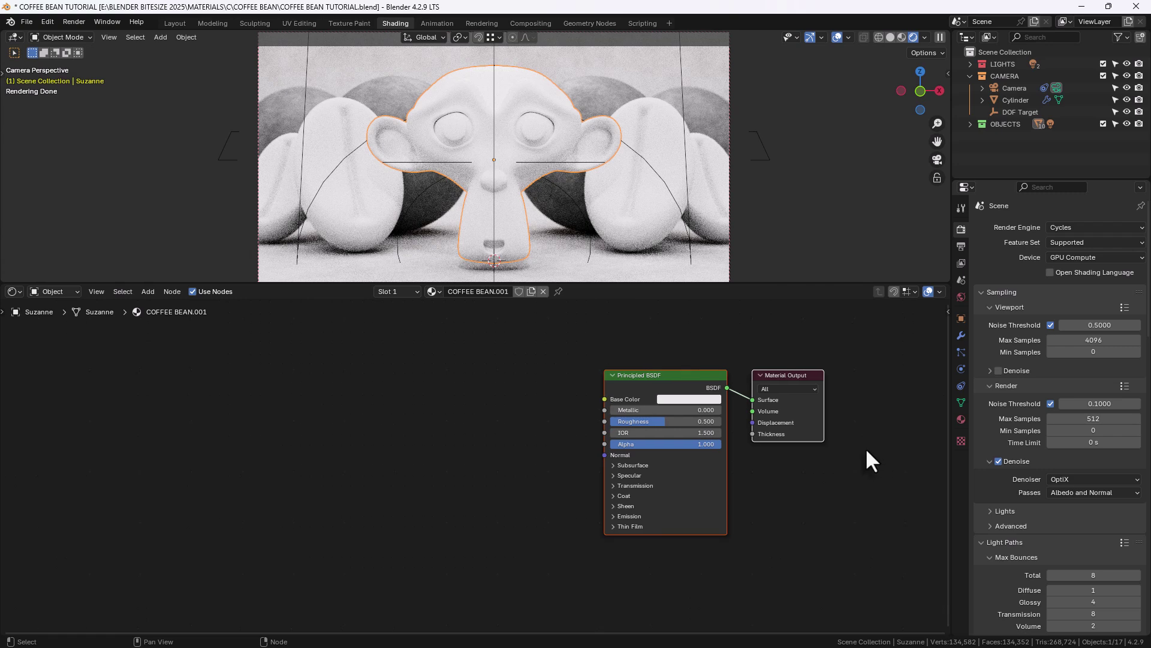
pyautogui.click(696, 419)
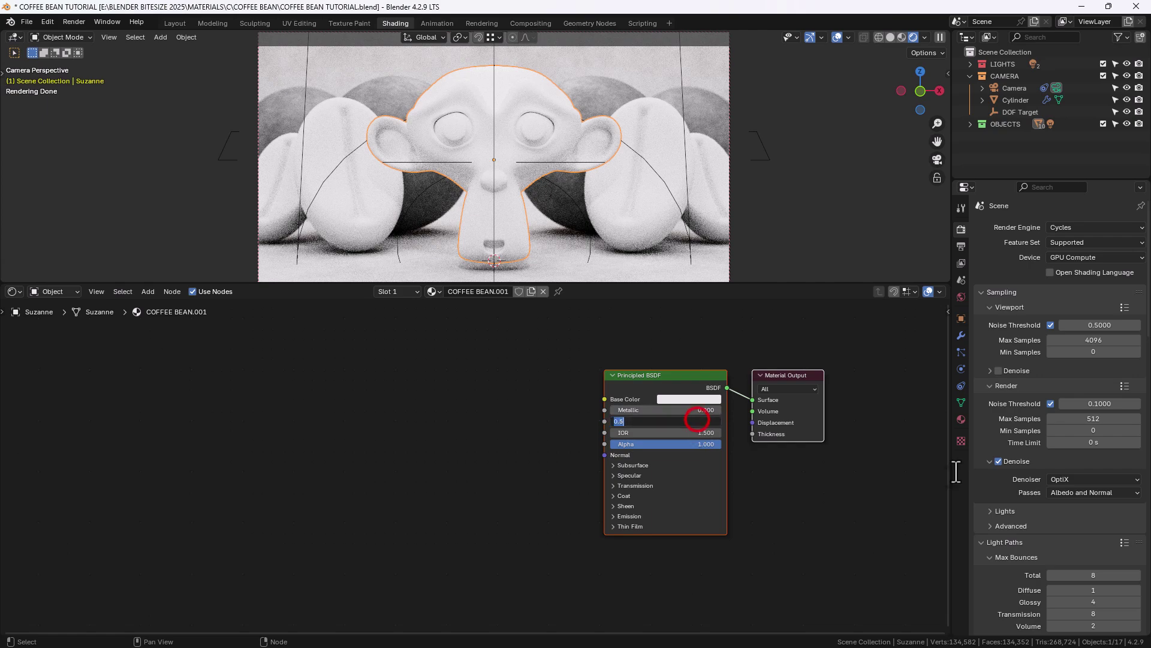
pyautogui.write('.55')
pyautogui.press('Return')
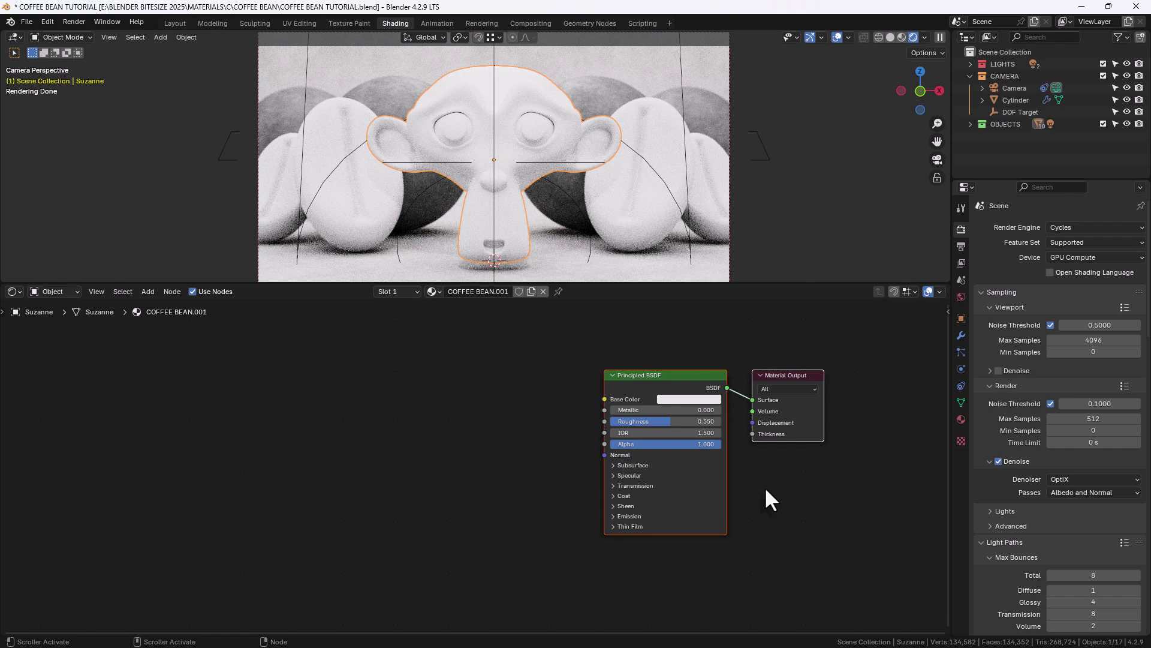
# Step: Expand the Specular options and set IOR Level to 1
pyautogui.click(631, 475)
pyautogui.scroll(2, 638, 385)
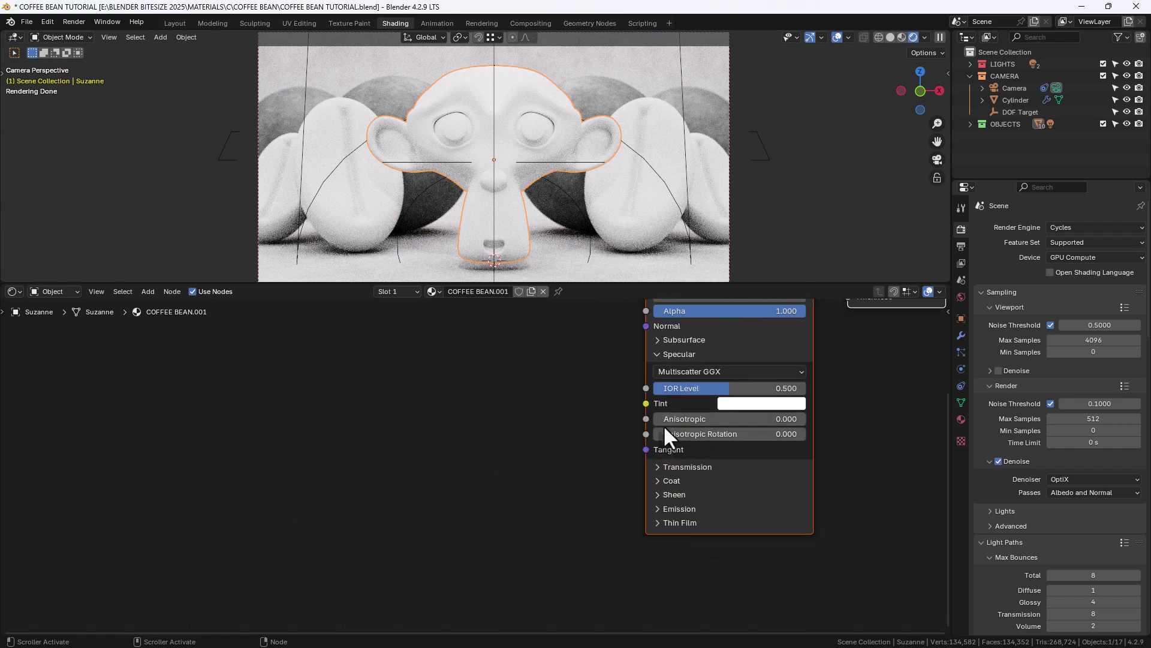
pyautogui.moveTo(663, 425); pyautogui.dragTo(545, 456, button='middle')
pyautogui.click(556, 419)
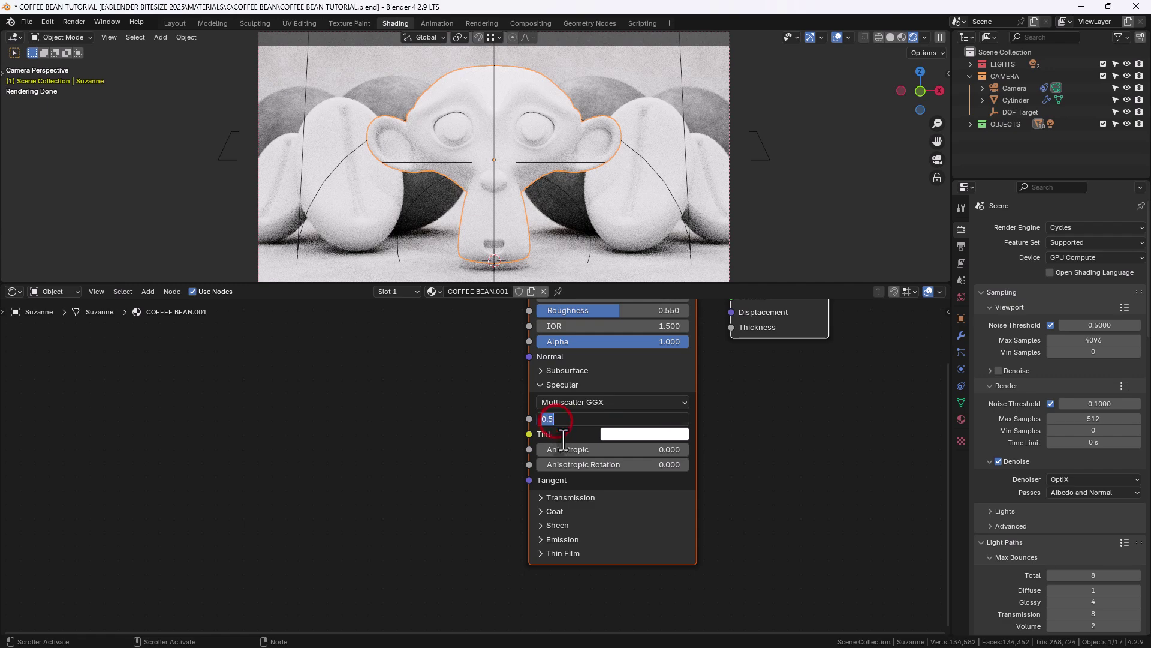
pyautogui.write('1')
pyautogui.click(501, 469)
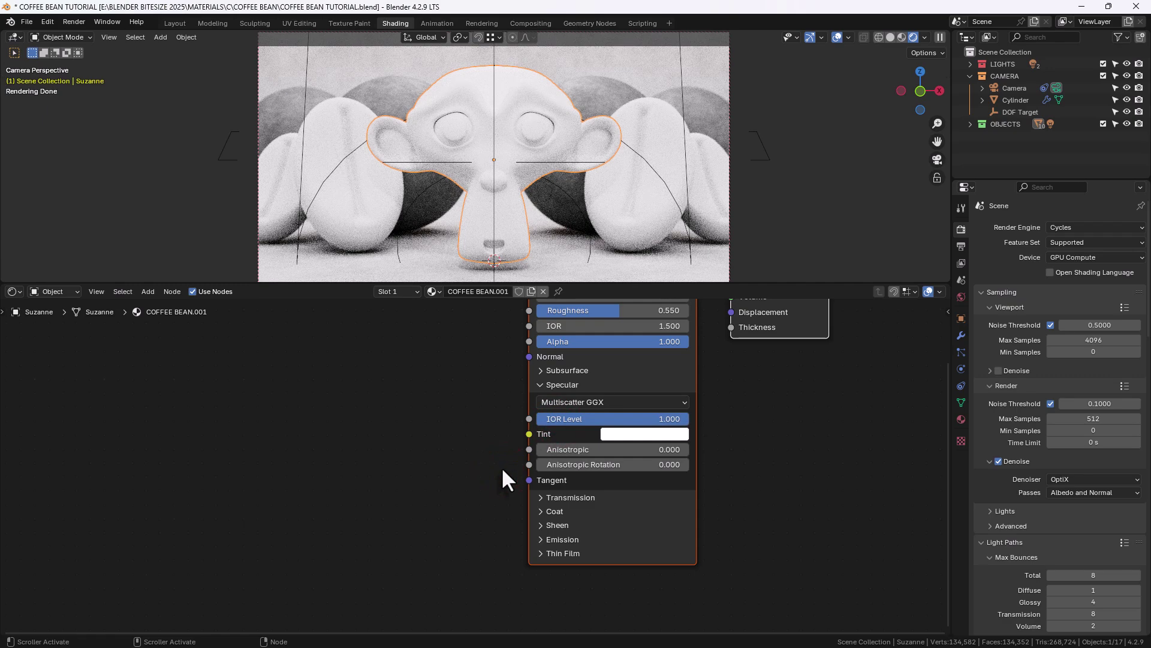
pyautogui.moveTo(501, 468); pyautogui.dragTo(502, 445, button='middle')
# Step: Darken the Specular Tint colour to value 0.659
pyautogui.click(637, 414)
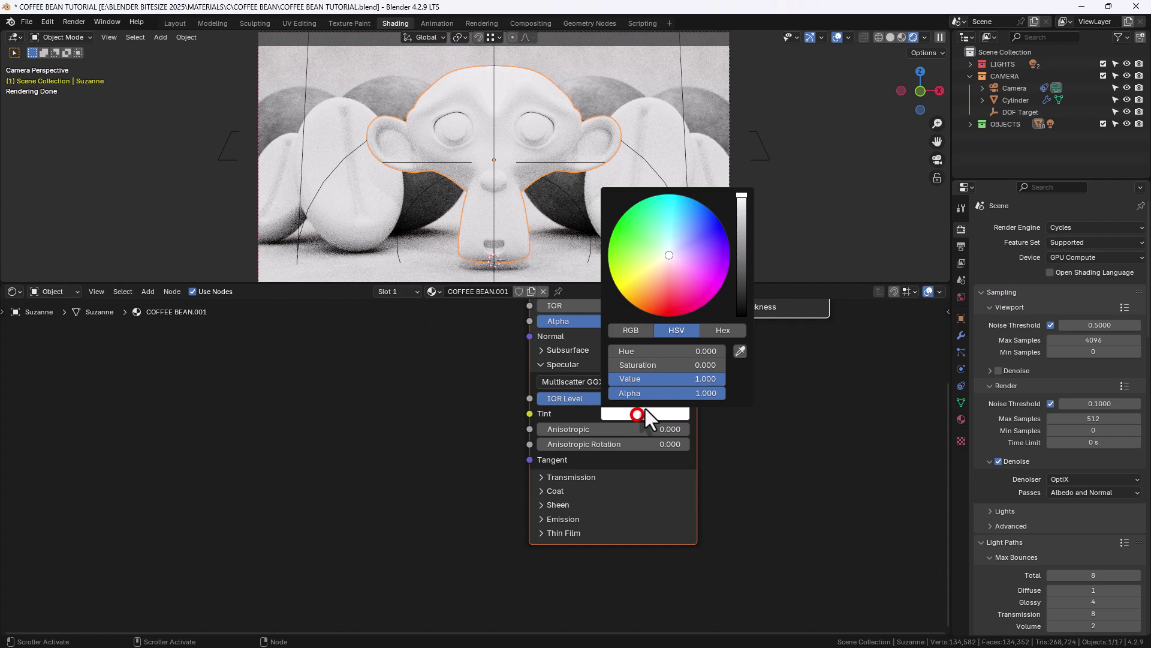
pyautogui.click(743, 209)
pyautogui.moveTo(744, 209); pyautogui.dragTo(743, 214)
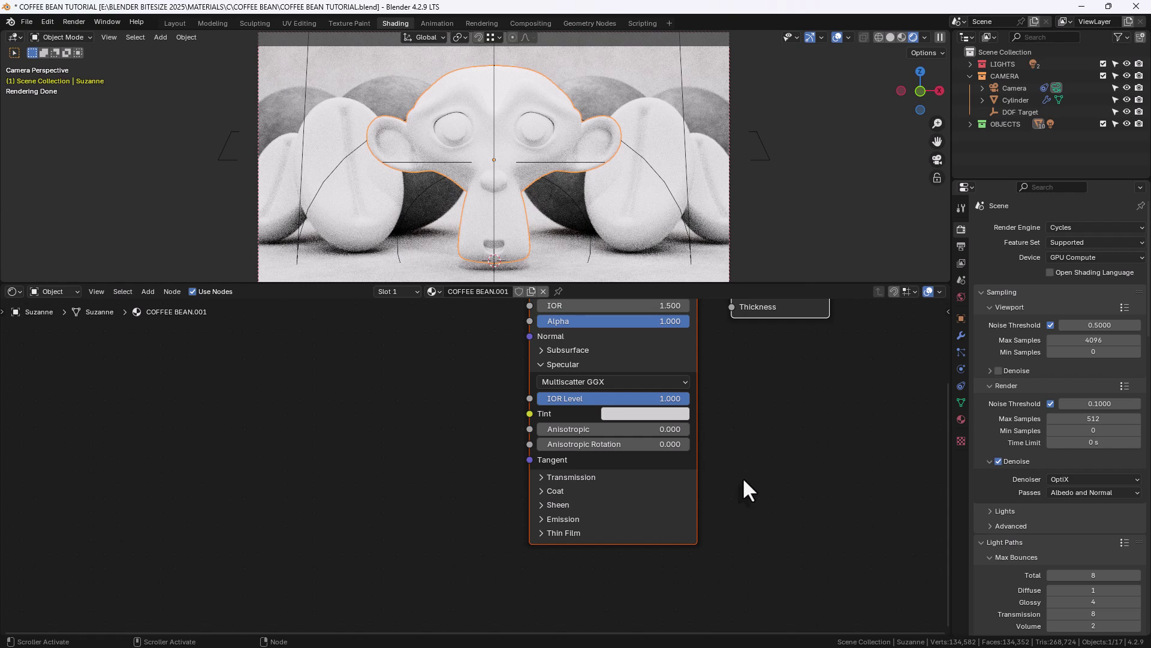
# Step: Expand Coat and set Coat Roughness 0.335 and Coat IOR 1.2
pyautogui.click(561, 494)
pyautogui.click(583, 525)
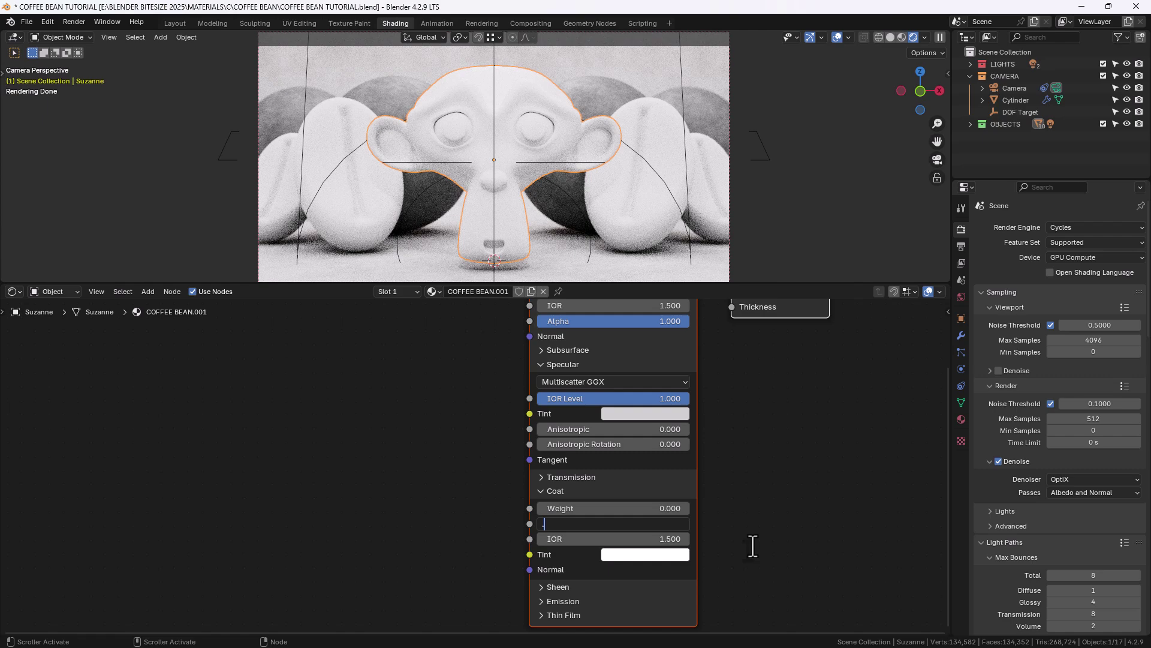
pyautogui.write('.335')
pyautogui.press('Return')
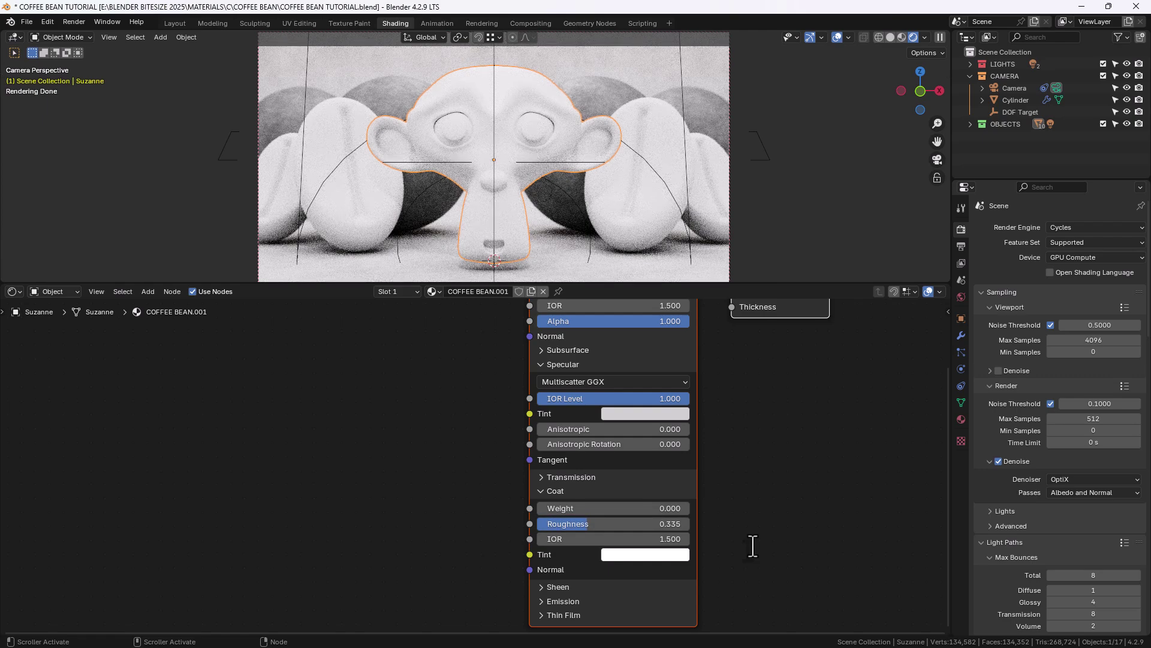
pyautogui.click(667, 538)
pyautogui.write('1.2')
pyautogui.press('Return')
pyautogui.scroll(-5, 715, 436)
pyautogui.moveTo(707, 402); pyautogui.dragTo(832, 424, button='middle')
# Step: Add a Voronoi Texture node to the left of the Principled BSDF
pyautogui.click(380, 373)
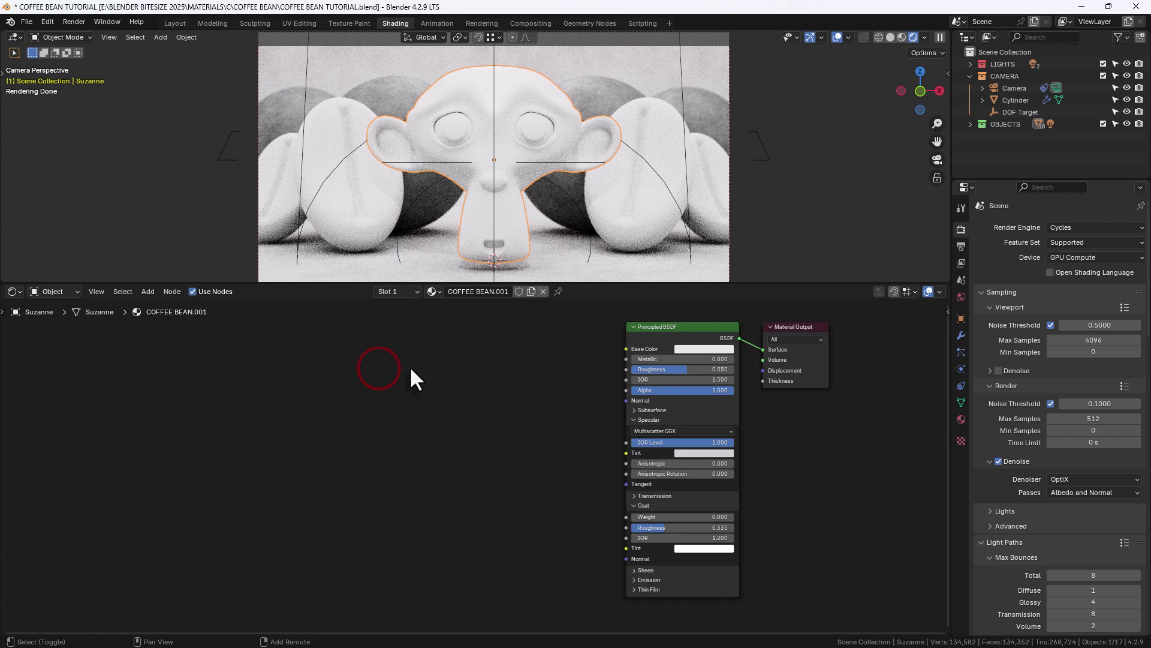
pyautogui.hotkey('shift', 'a')
pyautogui.write('voro')
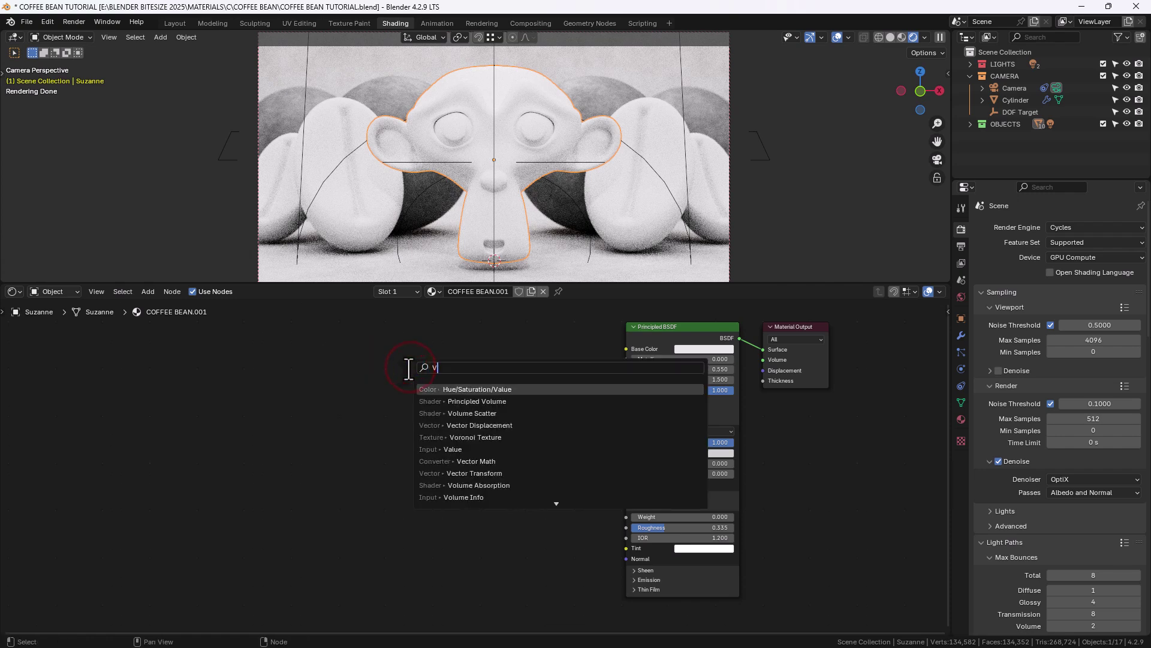
pyautogui.press('Return')
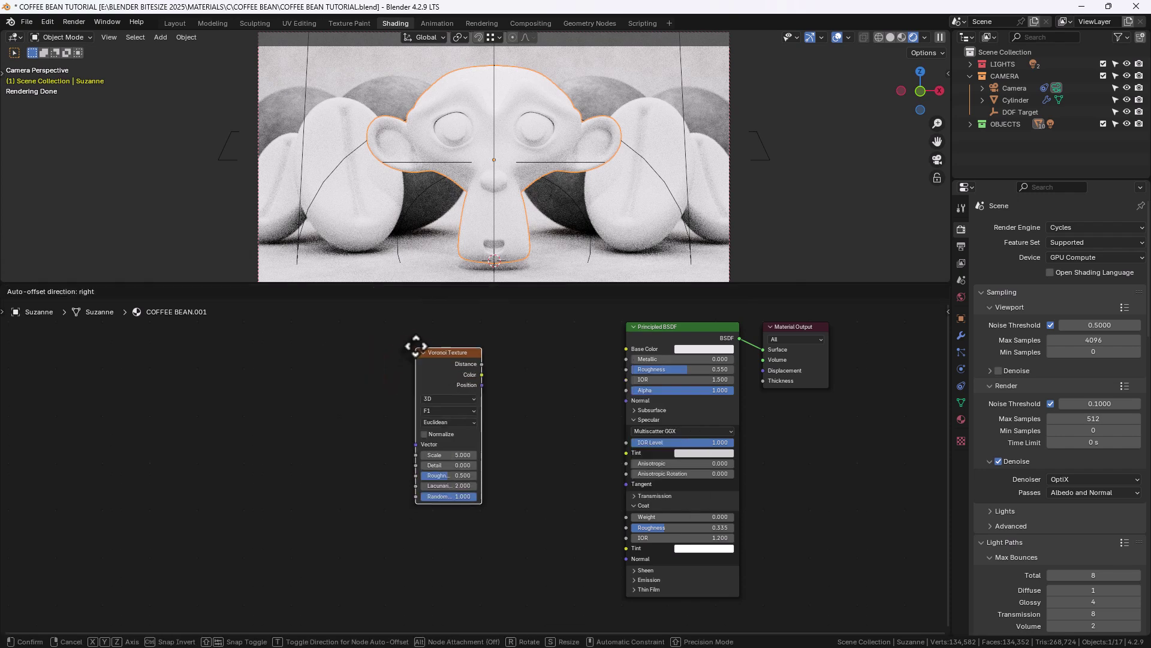
pyautogui.click(416, 346)
# Step: Add Texture Coordinate and Mapping nodes feeding the Voronoi and move them lower
pyautogui.hotkey('ctrl', 't')
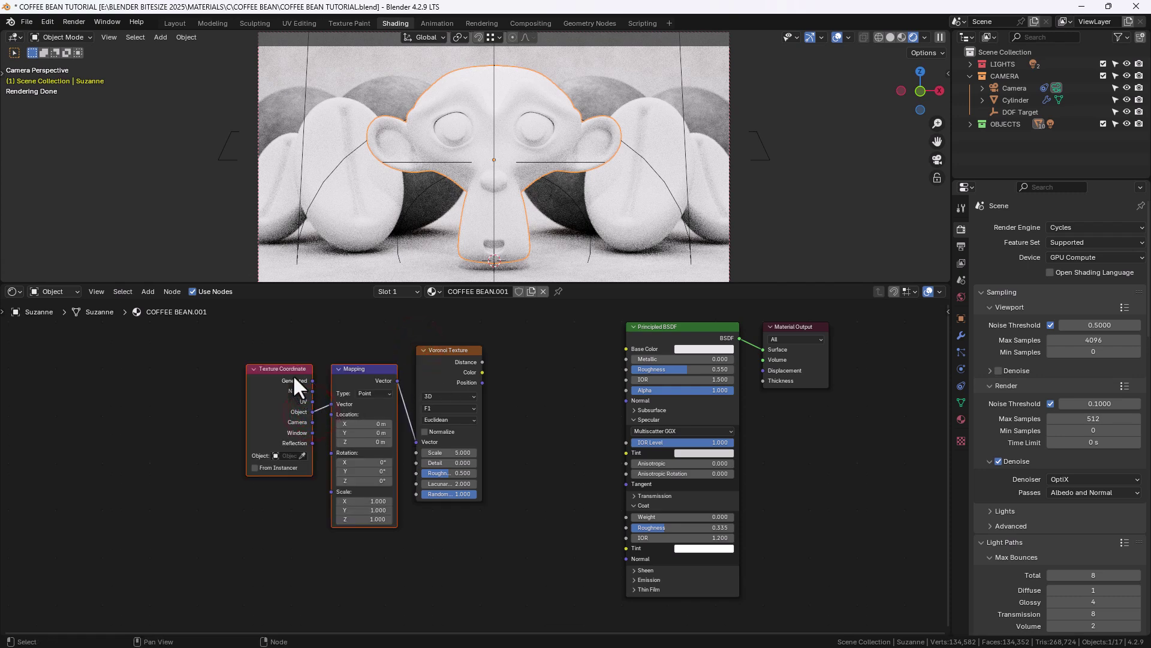
pyautogui.press('g')
pyautogui.press('y')
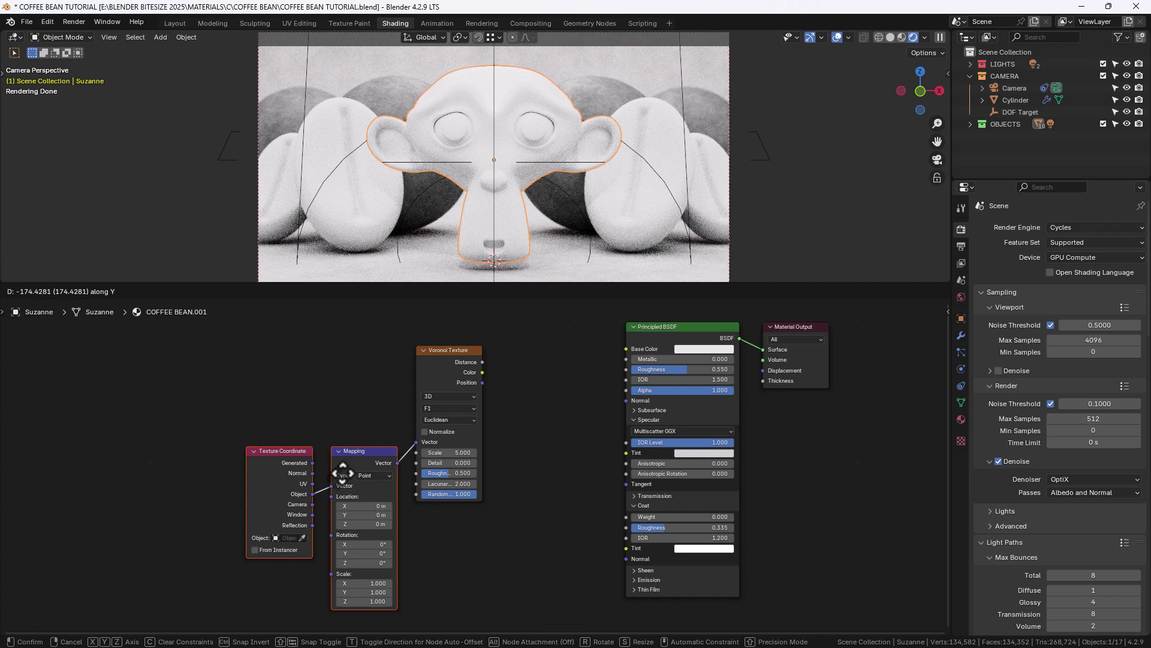
pyautogui.click(339, 472)
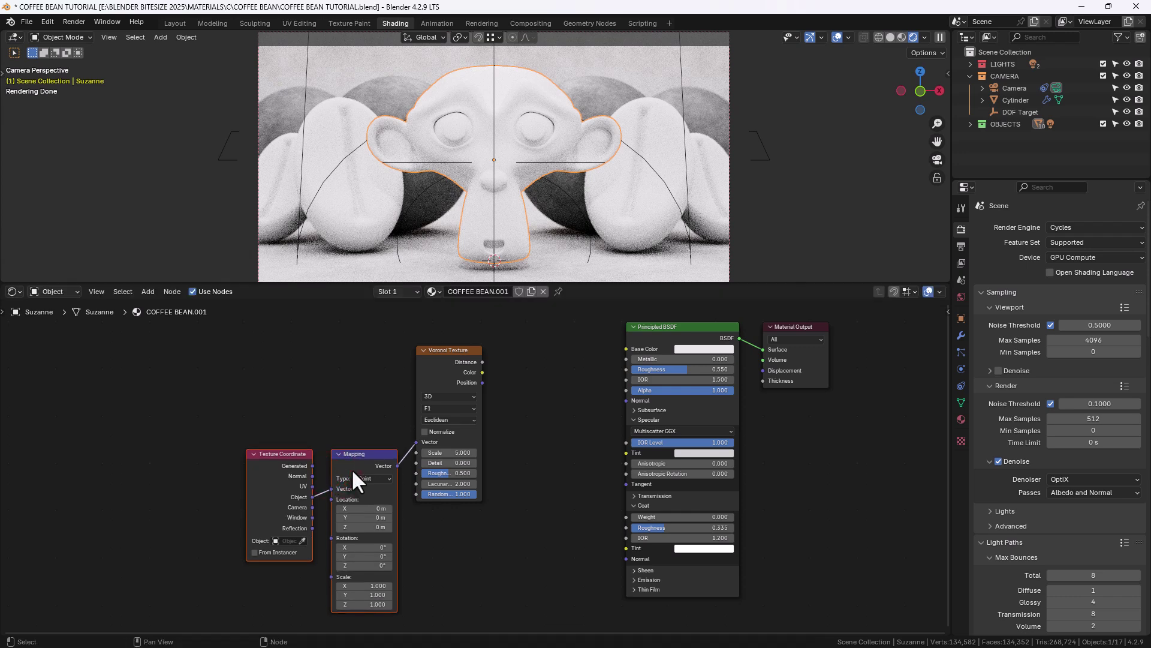
# Step: Connect Voronoi Distance to Base Color, with Scale 2.5 and Detail 0
pyautogui.click(509, 419)
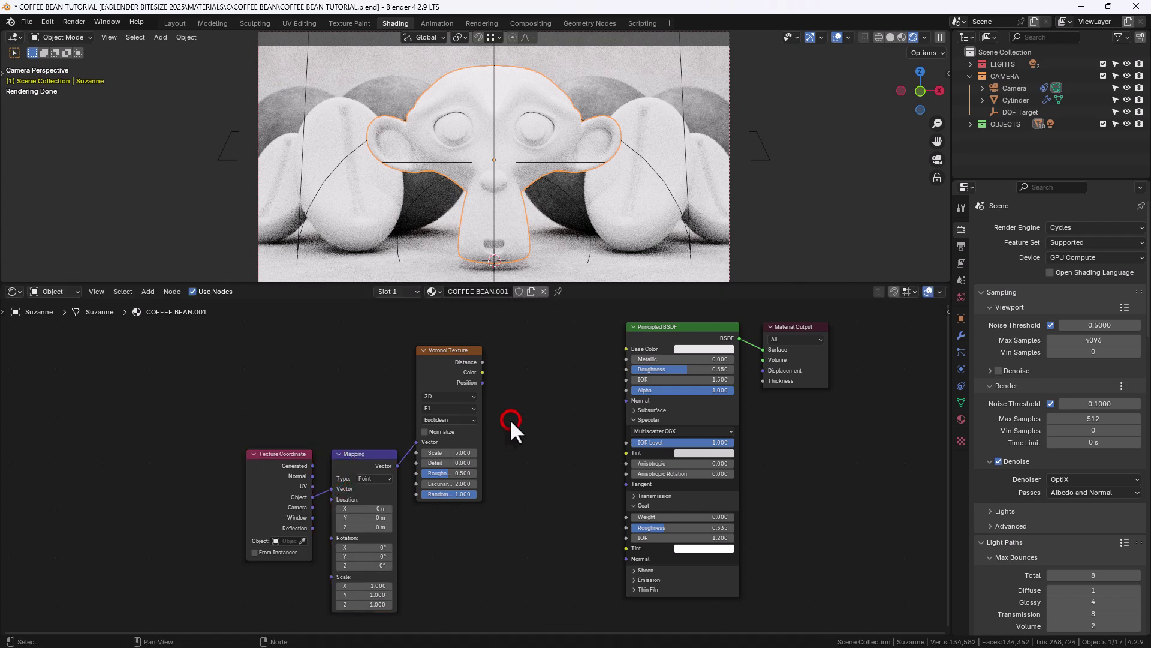
pyautogui.moveTo(482, 362); pyautogui.dragTo(629, 348)
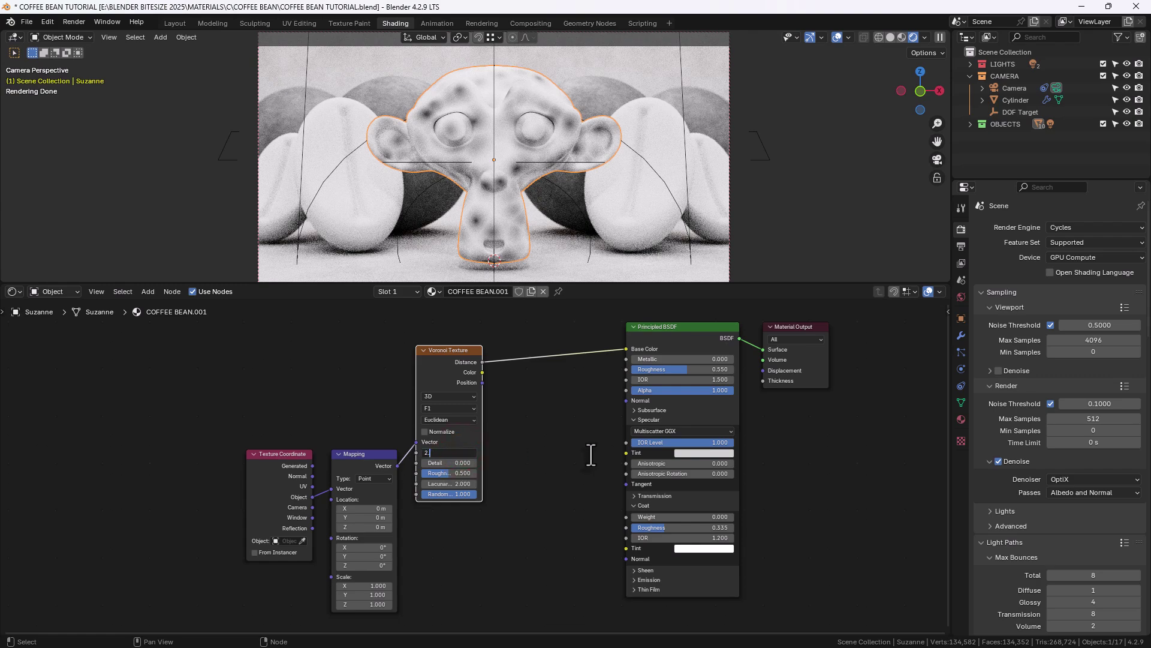
pyautogui.press('Tab')
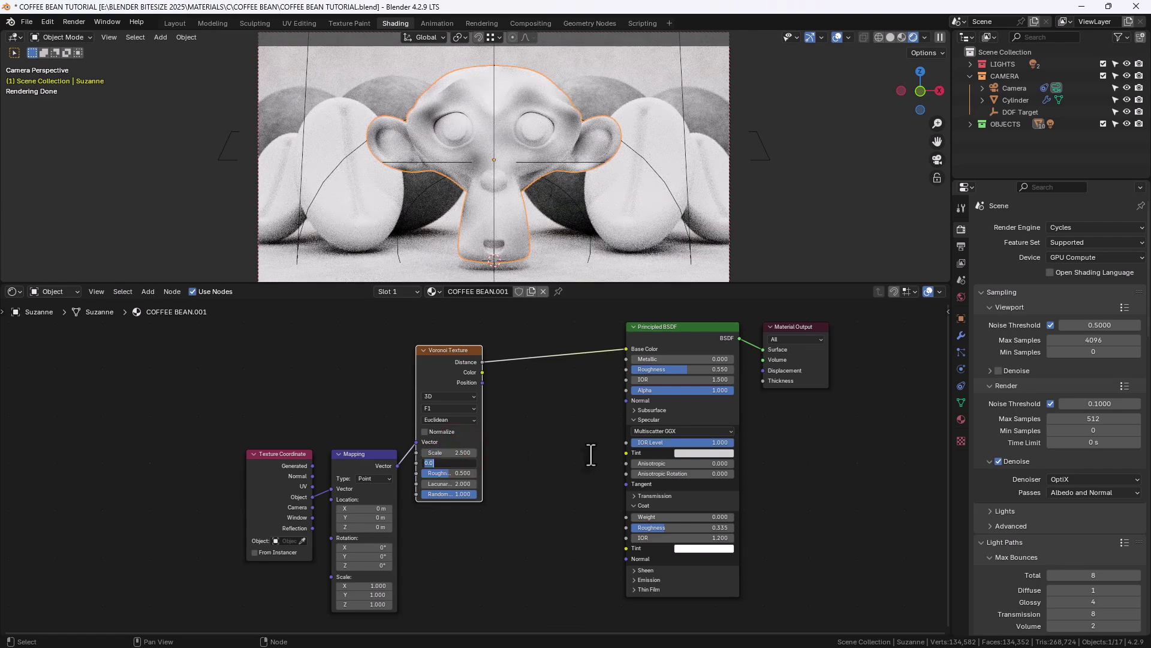
pyautogui.press('Tab')
pyautogui.press('Tab')
# Step: Insert a Color Ramp node on the Voronoi Distance to Base Color link
pyautogui.hotkey('shift', 'a')
pyautogui.click(547, 405)
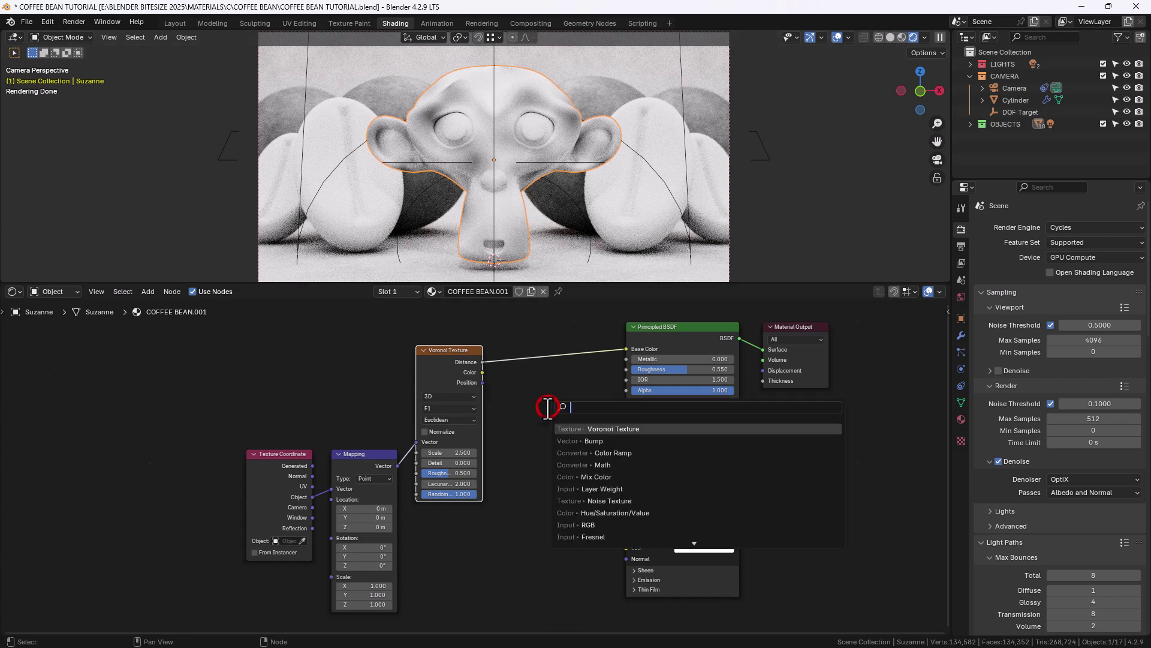
pyautogui.write('cOLO')
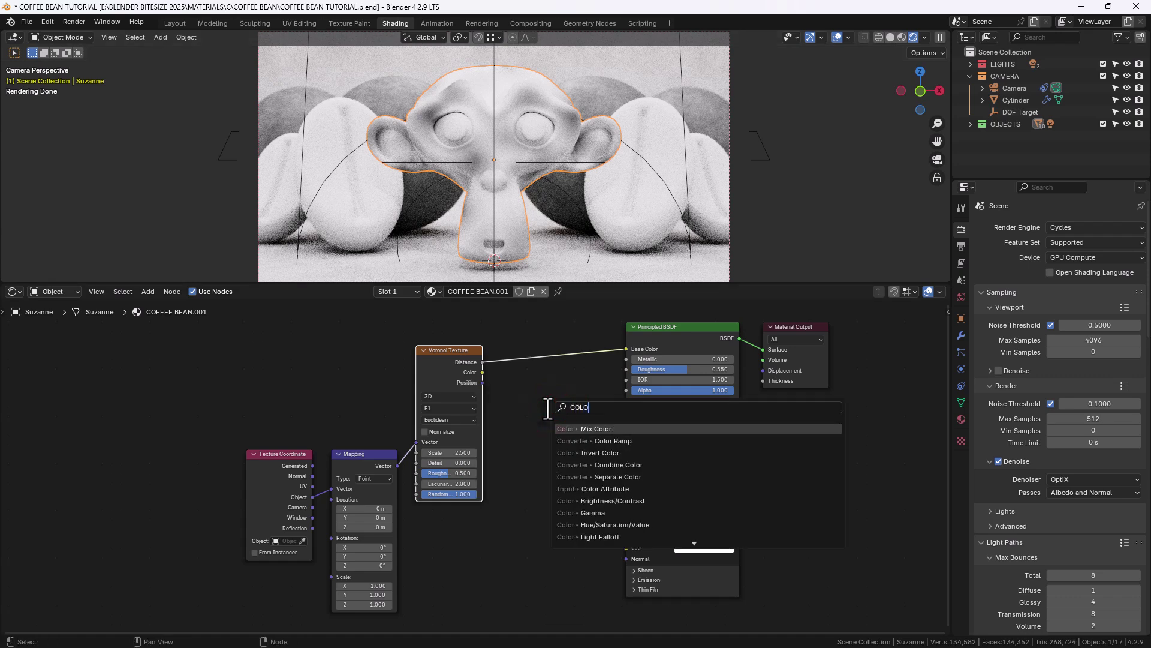
pyautogui.press('Down')
pyautogui.press('Return')
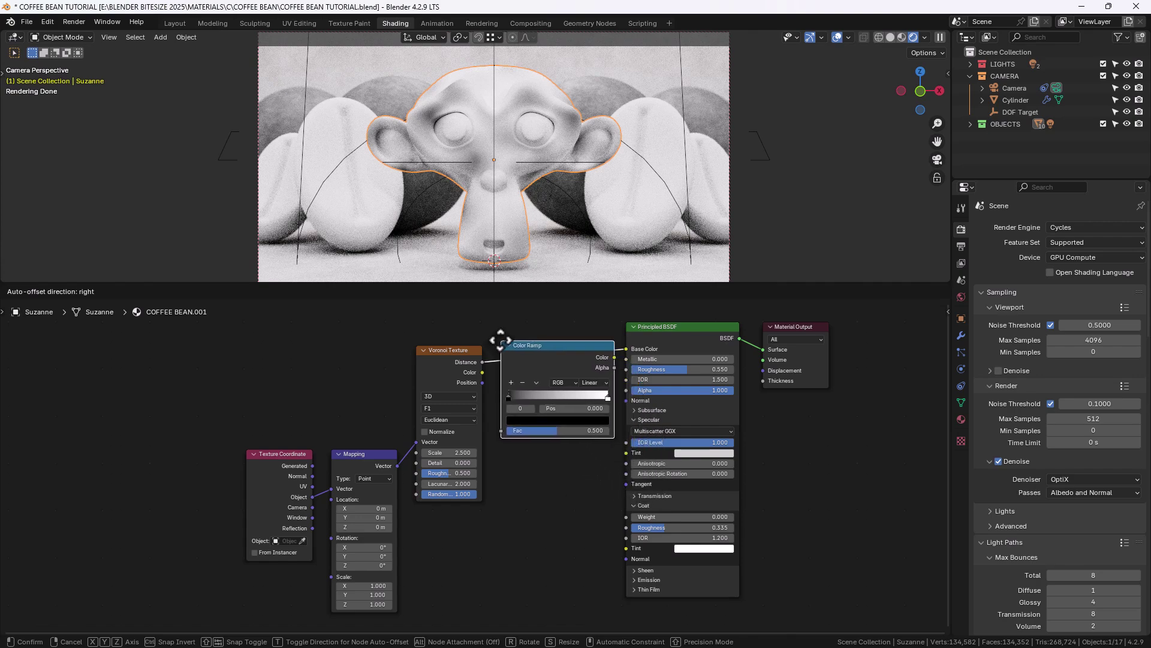
pyautogui.click(500, 325)
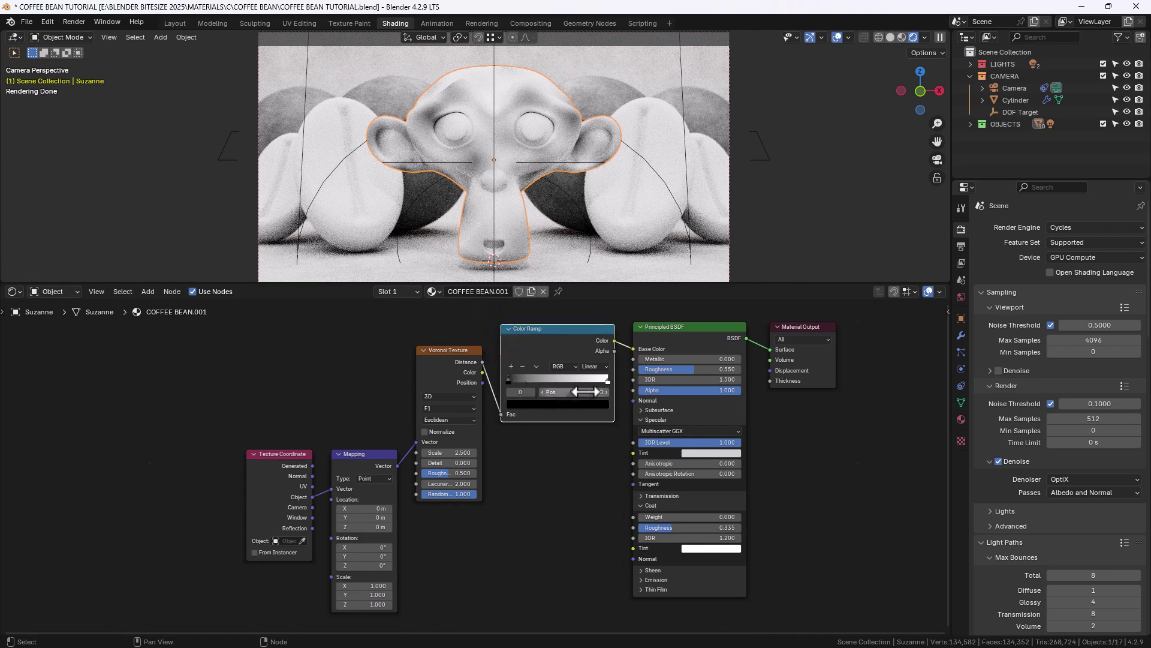
# Step: Set the ramp to B-Spline interpolation, add a stop, and distribute stops evenly
pyautogui.scroll(4, 584, 391)
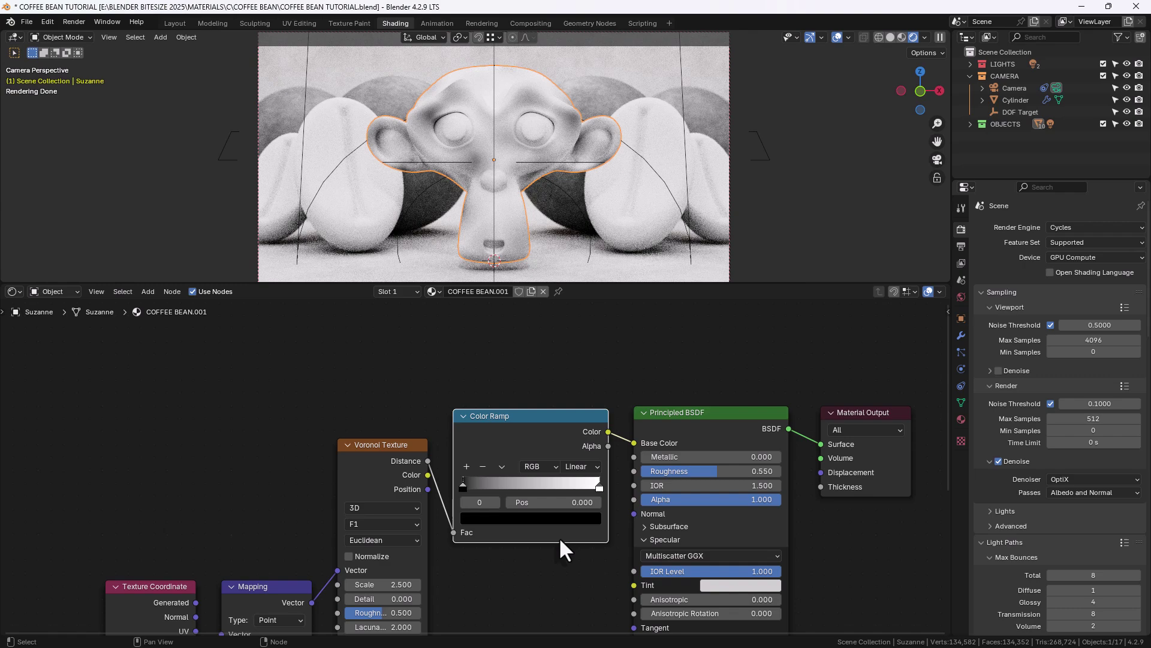
pyautogui.scroll(1, 561, 540)
pyautogui.click(599, 466)
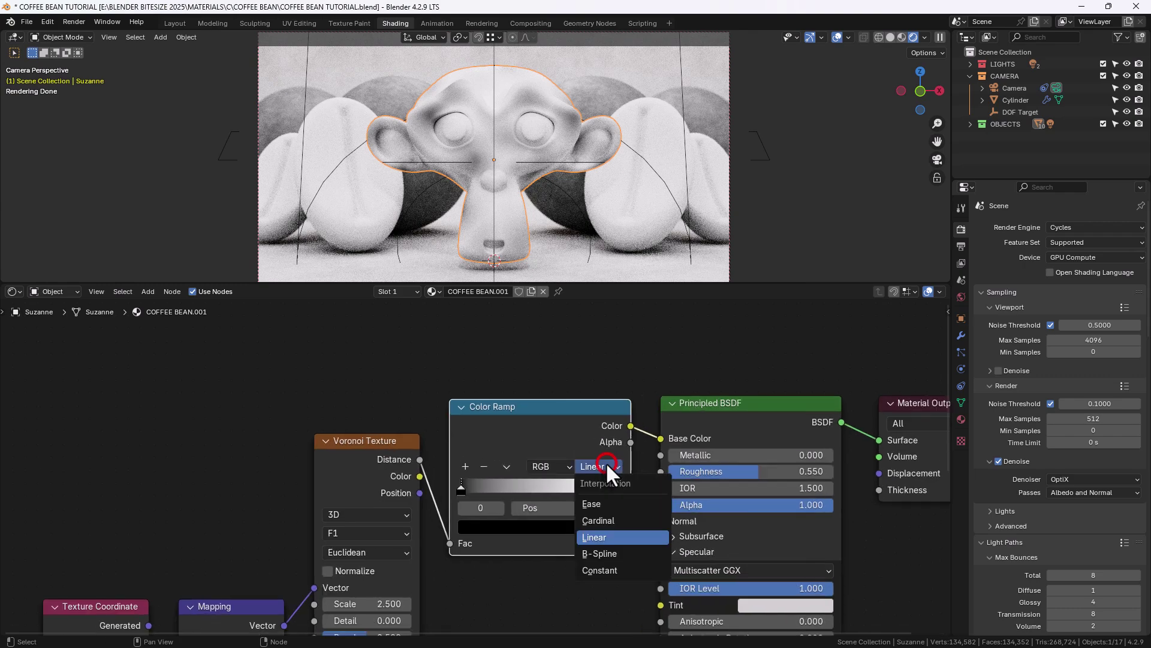
pyautogui.click(606, 553)
pyautogui.keyDown('shift'); pyautogui.scroll(-2, 557, 498); pyautogui.keyUp('shift')
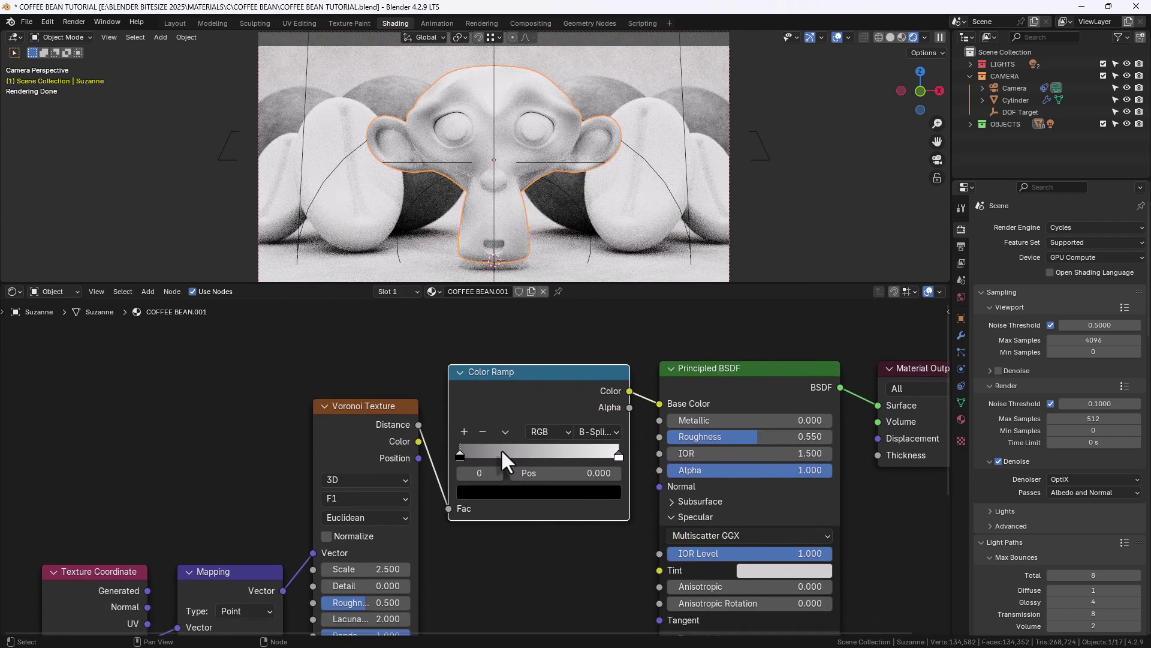
pyautogui.click(464, 431)
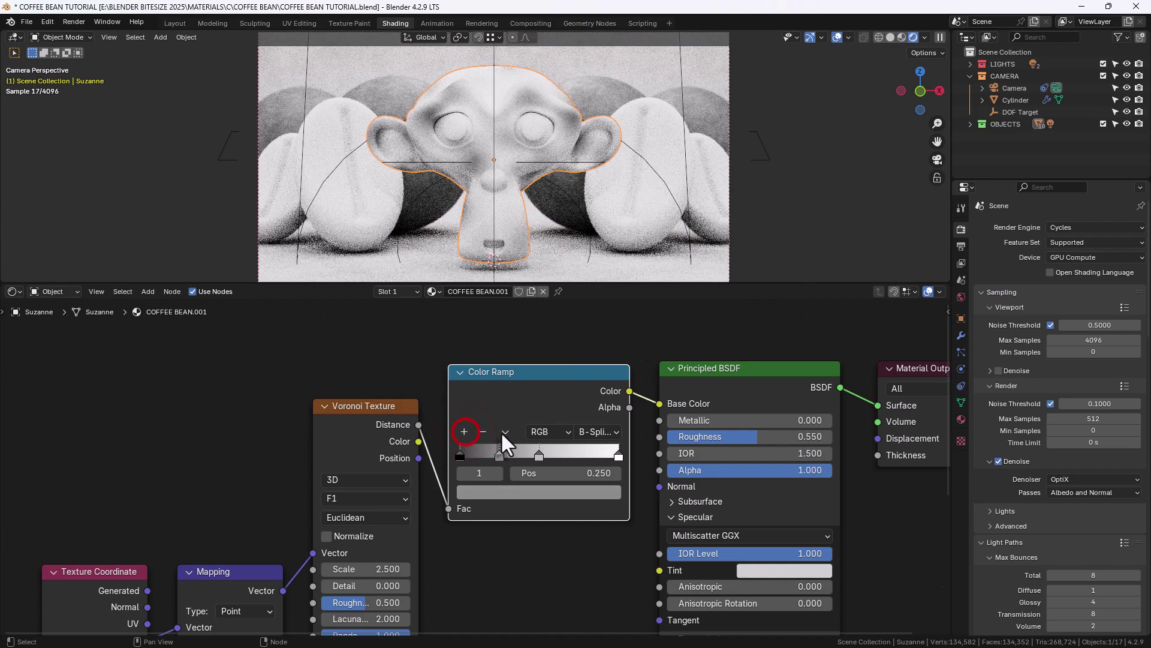
pyautogui.click(504, 432)
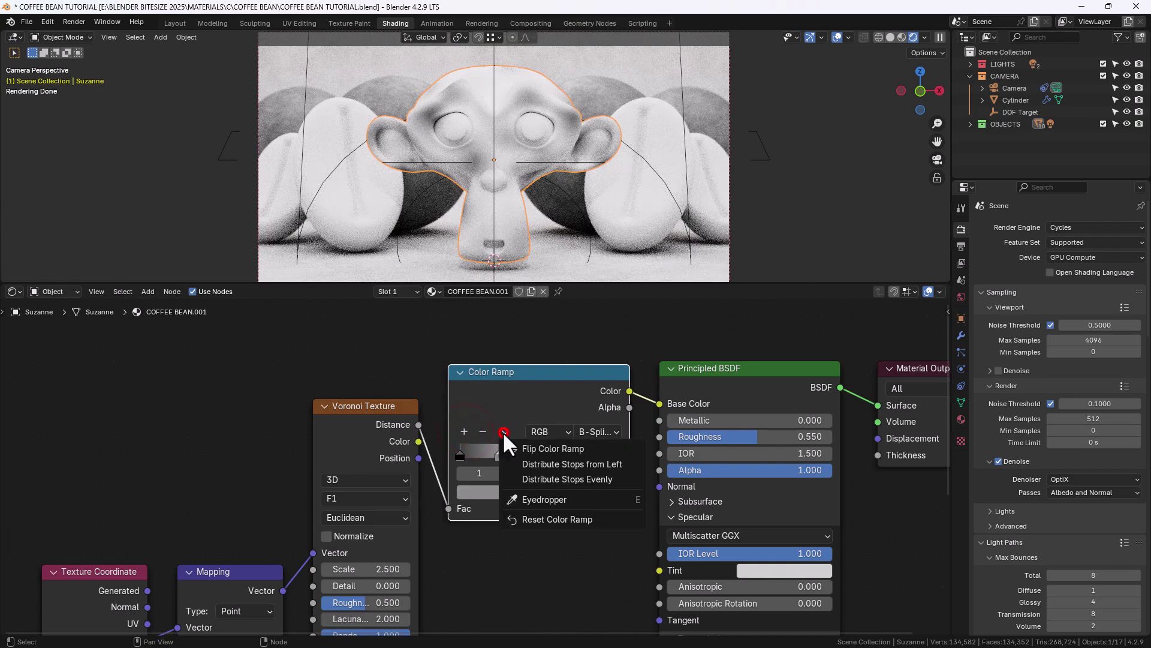
pyautogui.click(531, 477)
pyautogui.scroll(2, 541, 517)
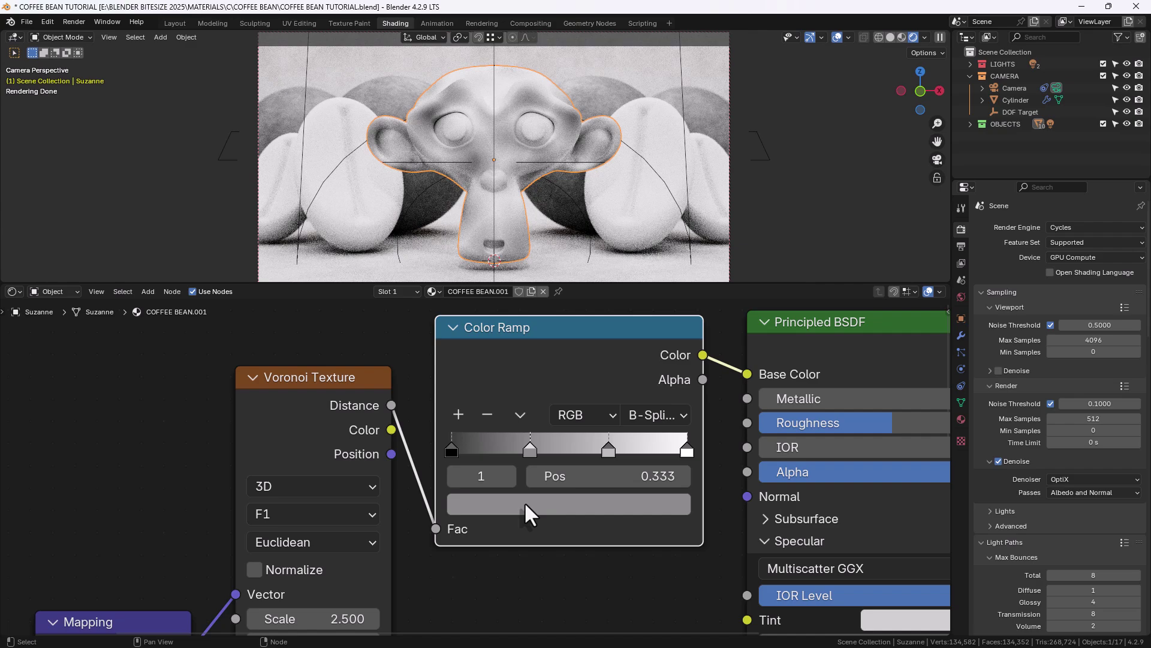
# Step: Colour the ramp stop at 0.333 dark brown: Hue 0.05, Saturation 0.9, Value 0.05
pyautogui.click(531, 448)
pyautogui.click(534, 502)
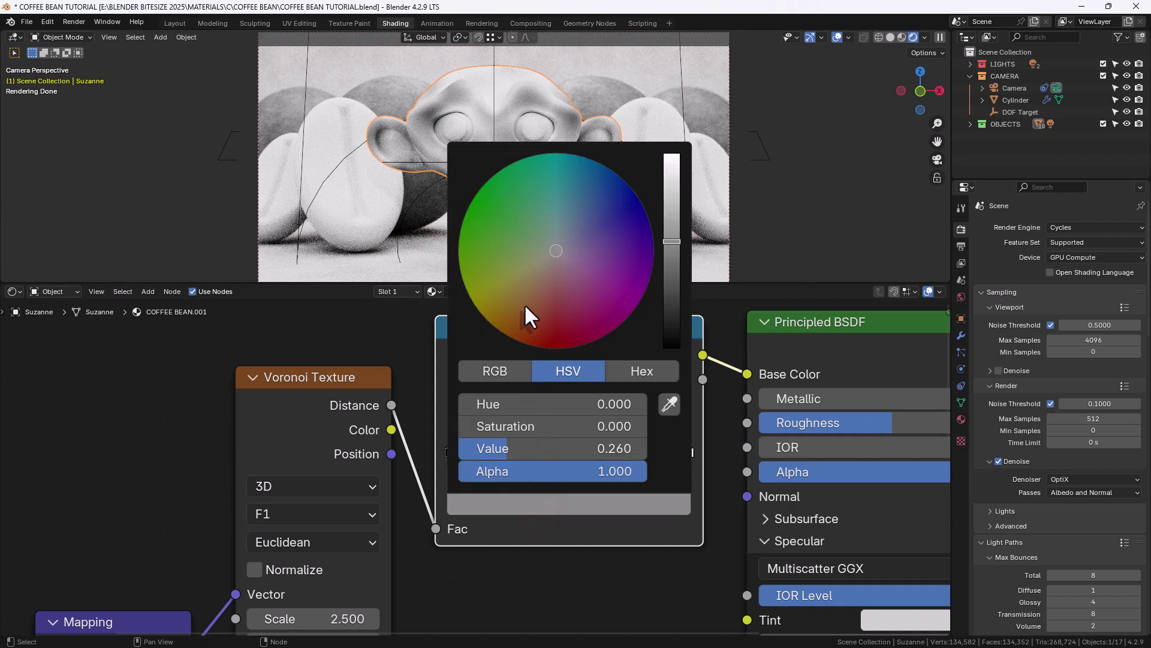
pyautogui.moveTo(521, 319); pyautogui.dragTo(520, 316)
pyautogui.moveTo(549, 446); pyautogui.dragTo(509, 446)
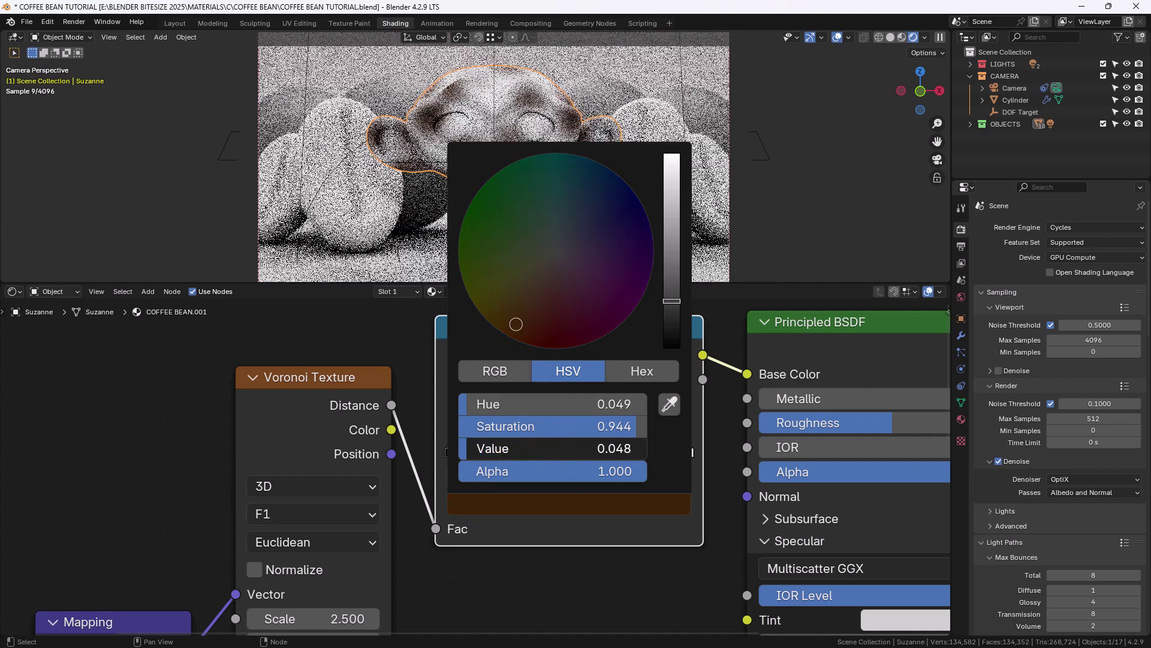
pyautogui.click(505, 400)
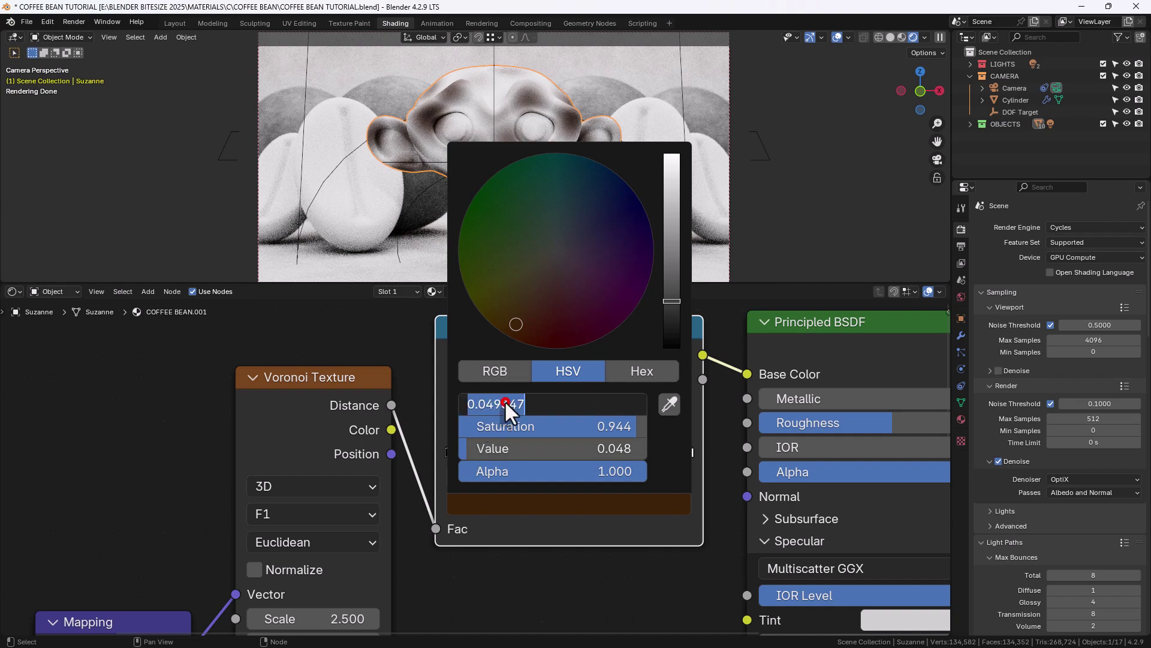
pyautogui.write('.05')
pyautogui.press('Tab')
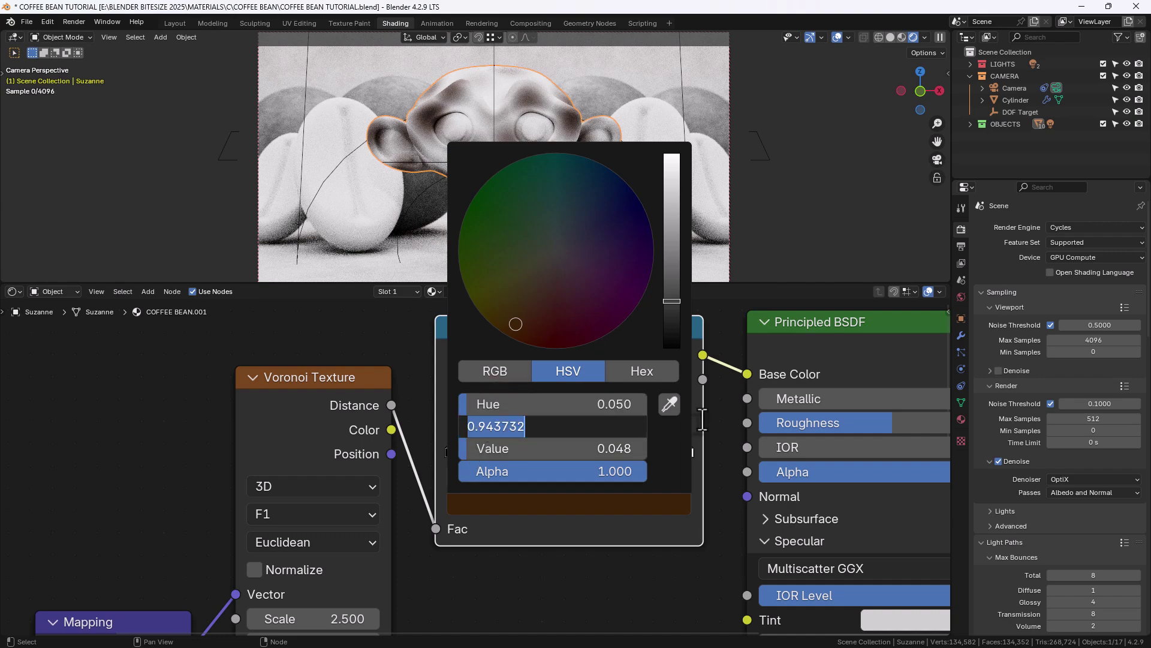
pyautogui.write('.9')
pyautogui.press('Tab')
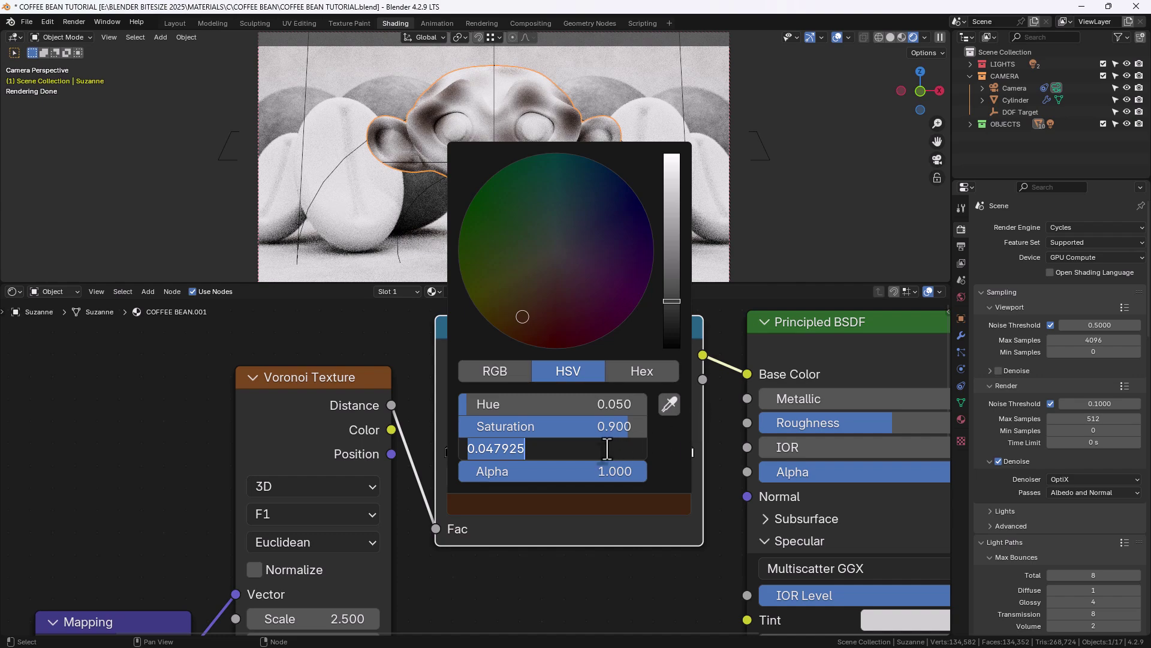
pyautogui.write('.05')
pyautogui.press('Return')
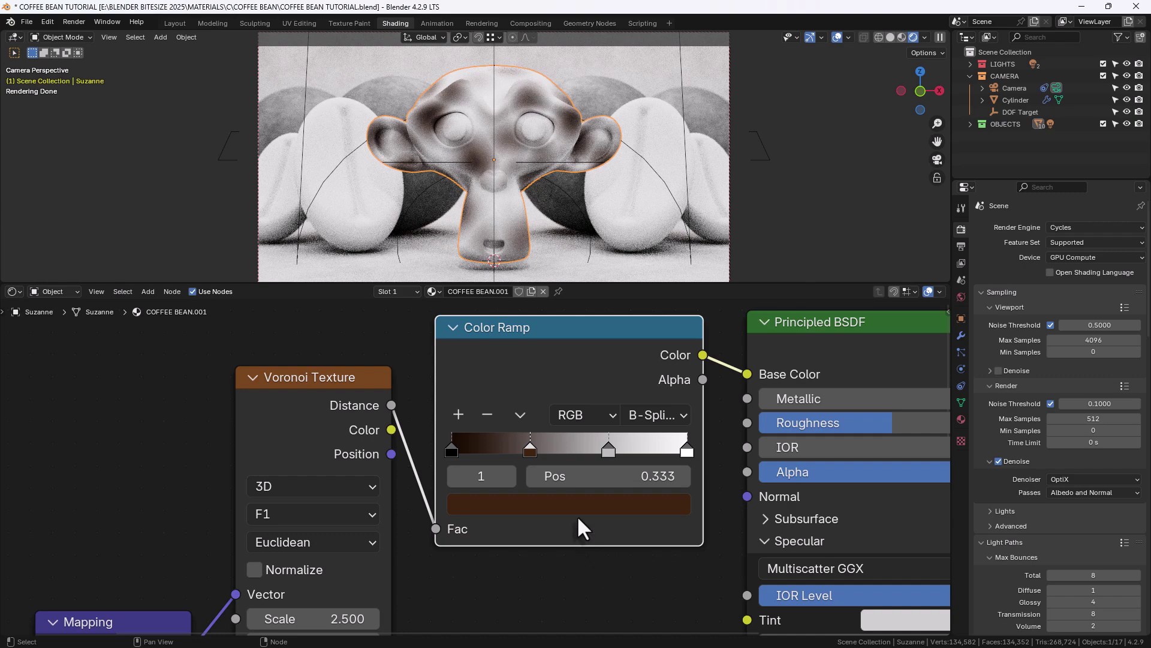
# Step: Paste the dark brown onto the third and last Color Ramp stops
pyautogui.click(609, 448)
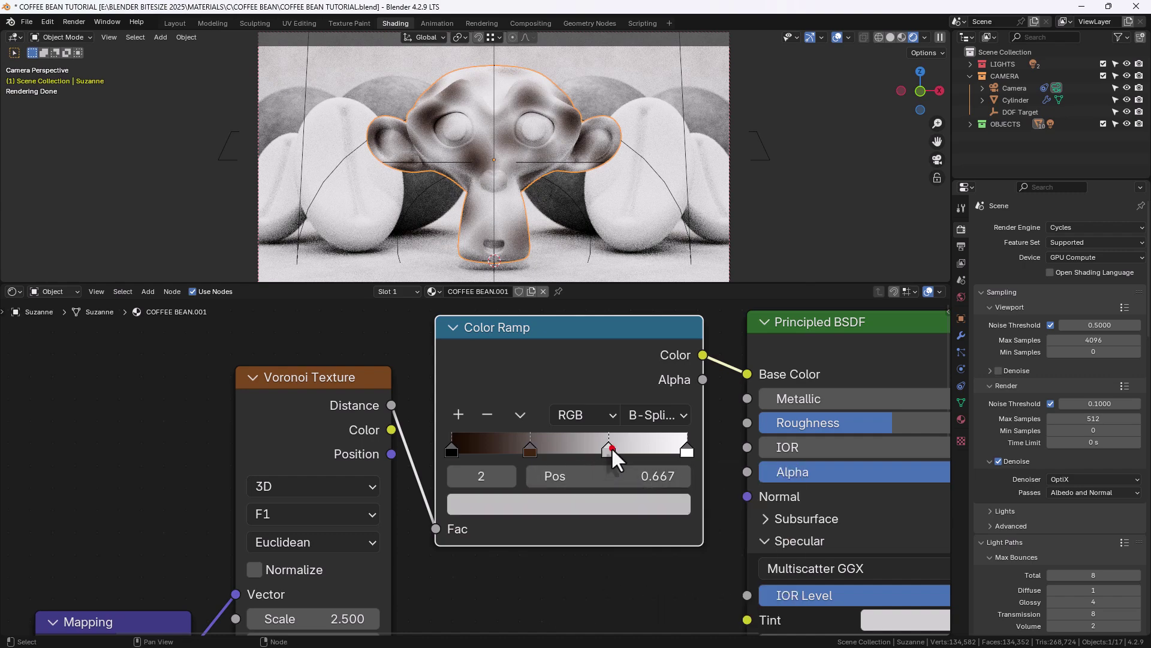
pyautogui.hotkey('ctrl', 'v')
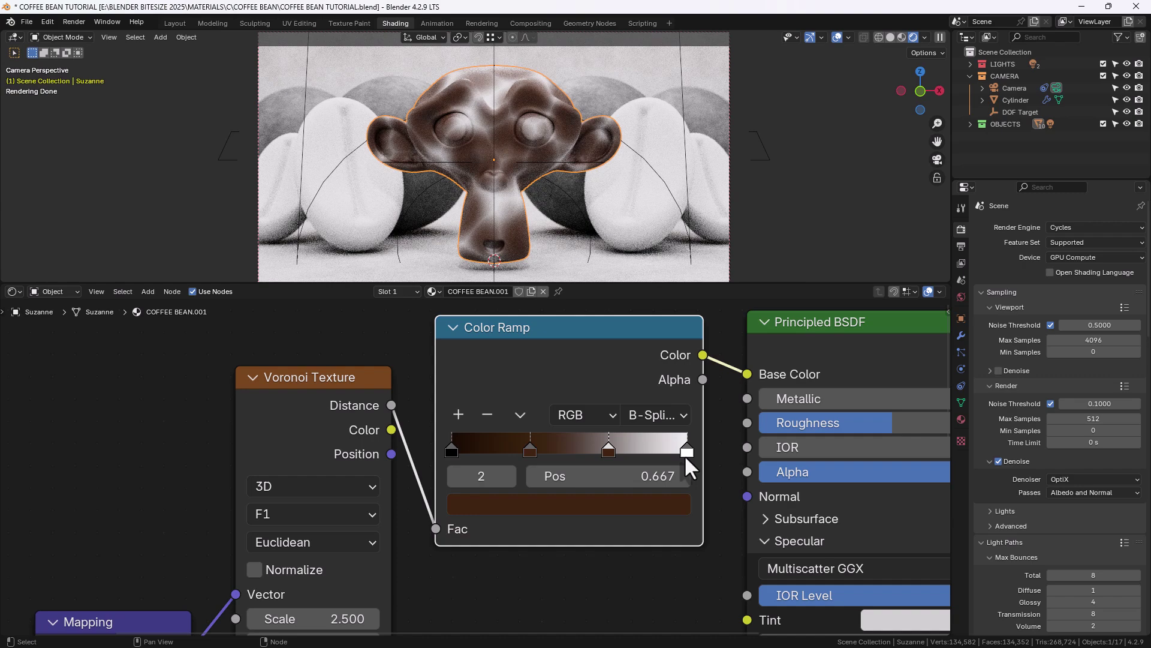
pyautogui.click(687, 451)
pyautogui.hotkey('ctrl', 'v')
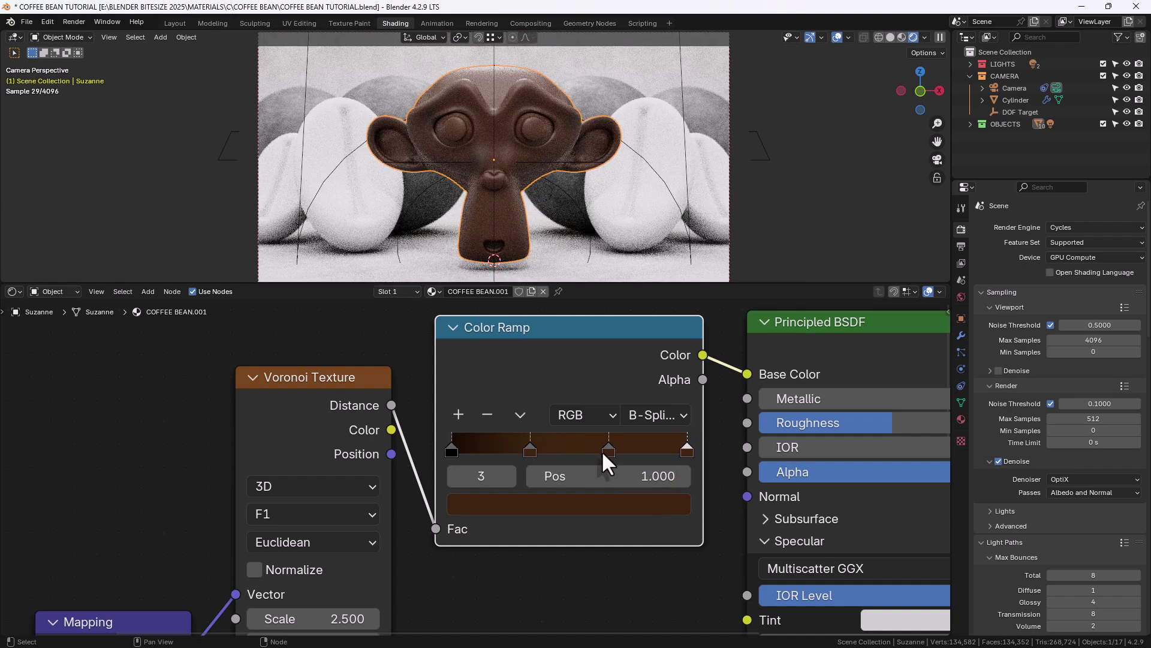
# Step: Raise the third stop's brightness Value to 0.1
pyautogui.click(603, 449)
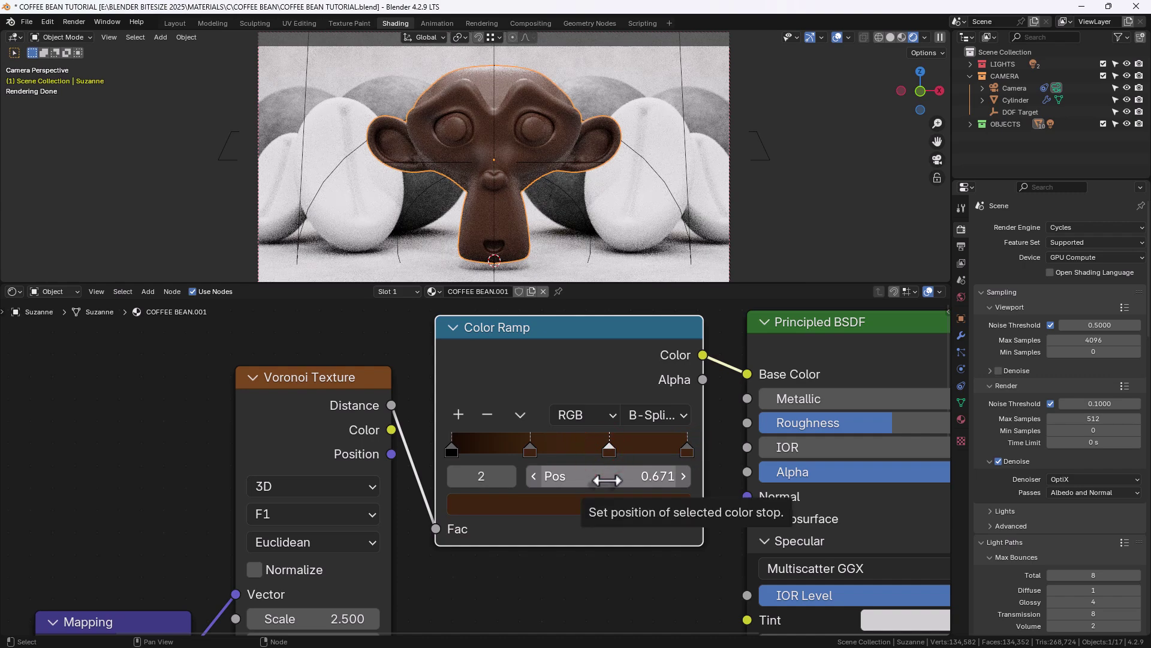
pyautogui.click(602, 505)
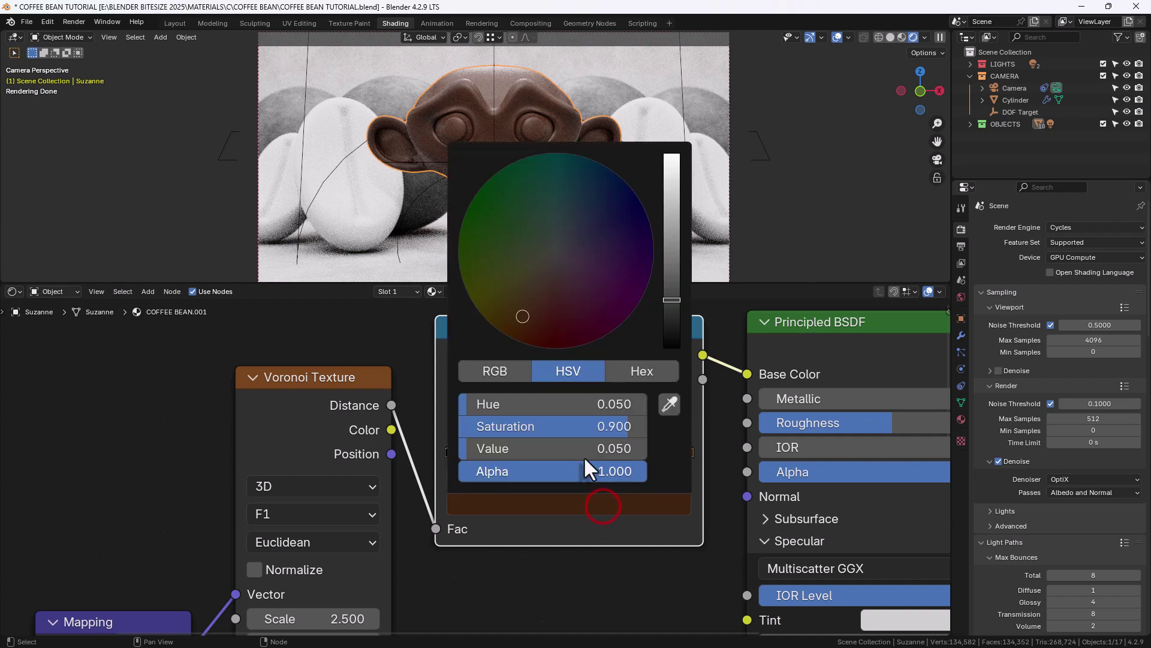
pyautogui.click(580, 448)
pyautogui.write('.1')
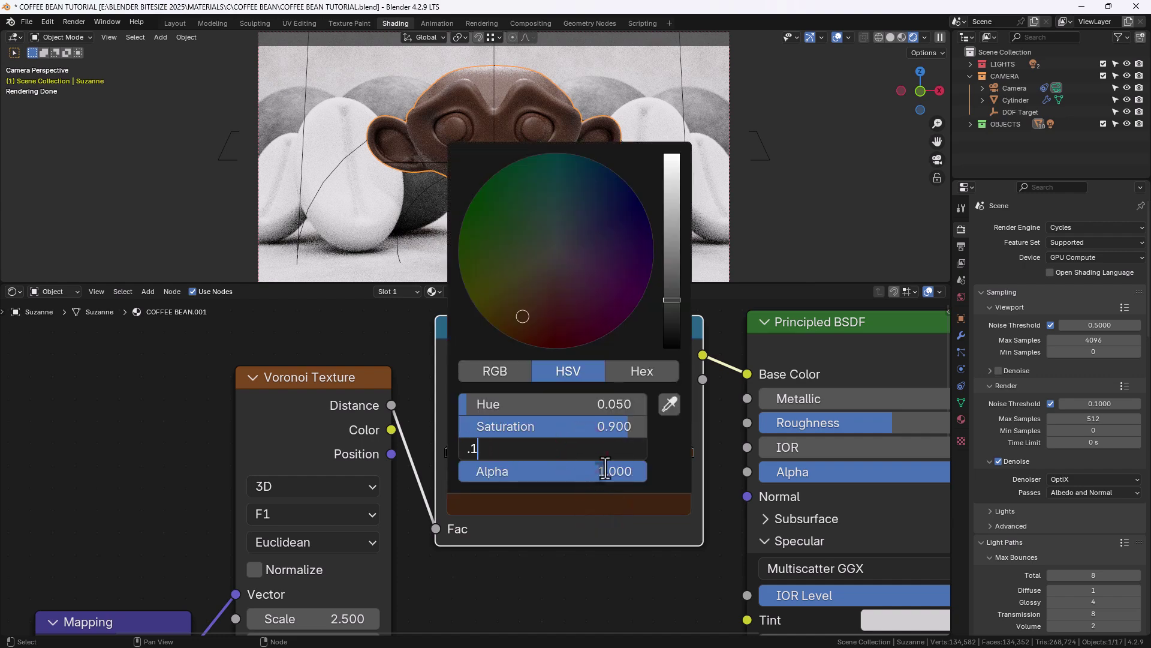
pyautogui.press('Tab')
pyautogui.click(663, 532)
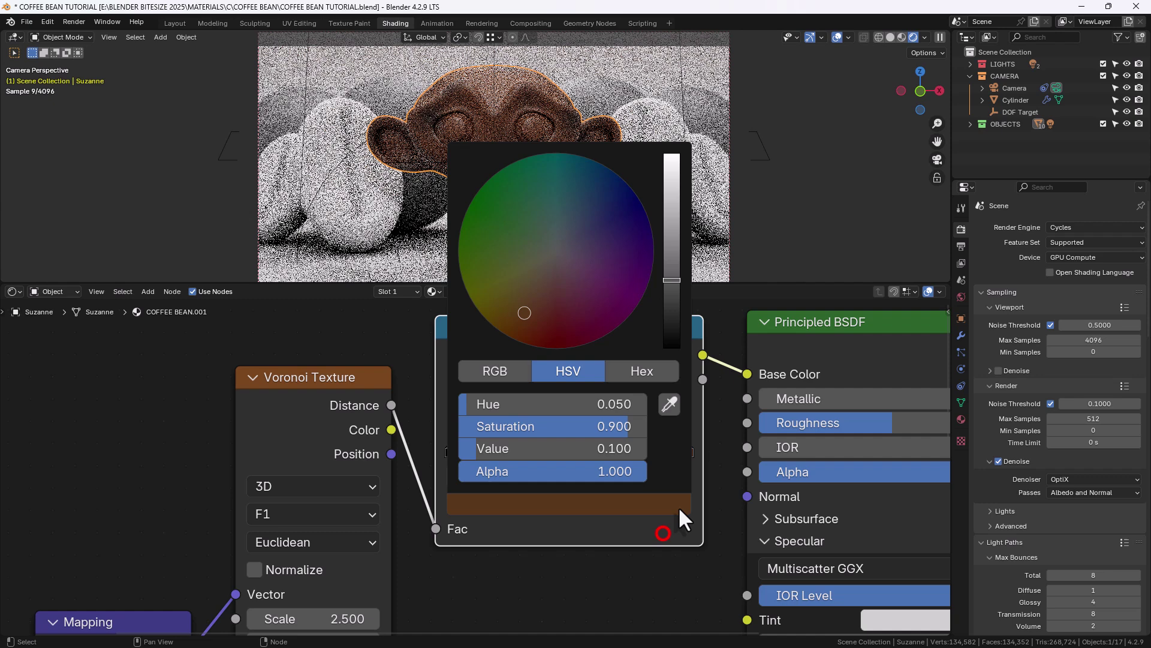
# Step: Set the last stop's Value to 0.2, then distribute all stops evenly
pyautogui.click(688, 449)
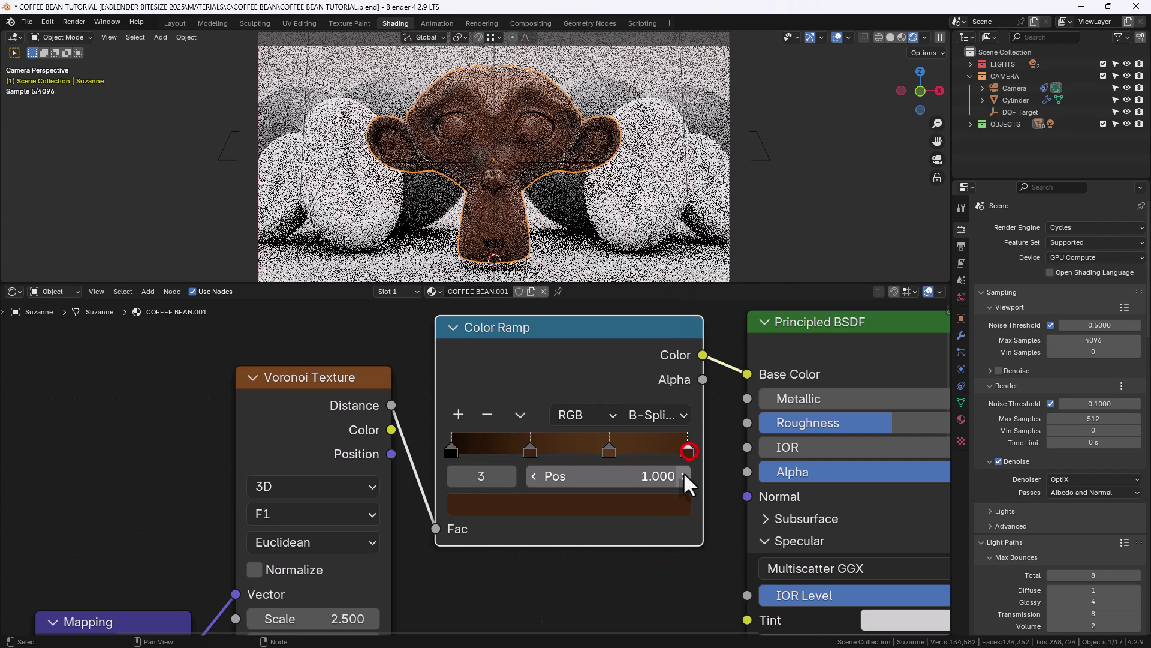
pyautogui.click(664, 504)
pyautogui.click(617, 449)
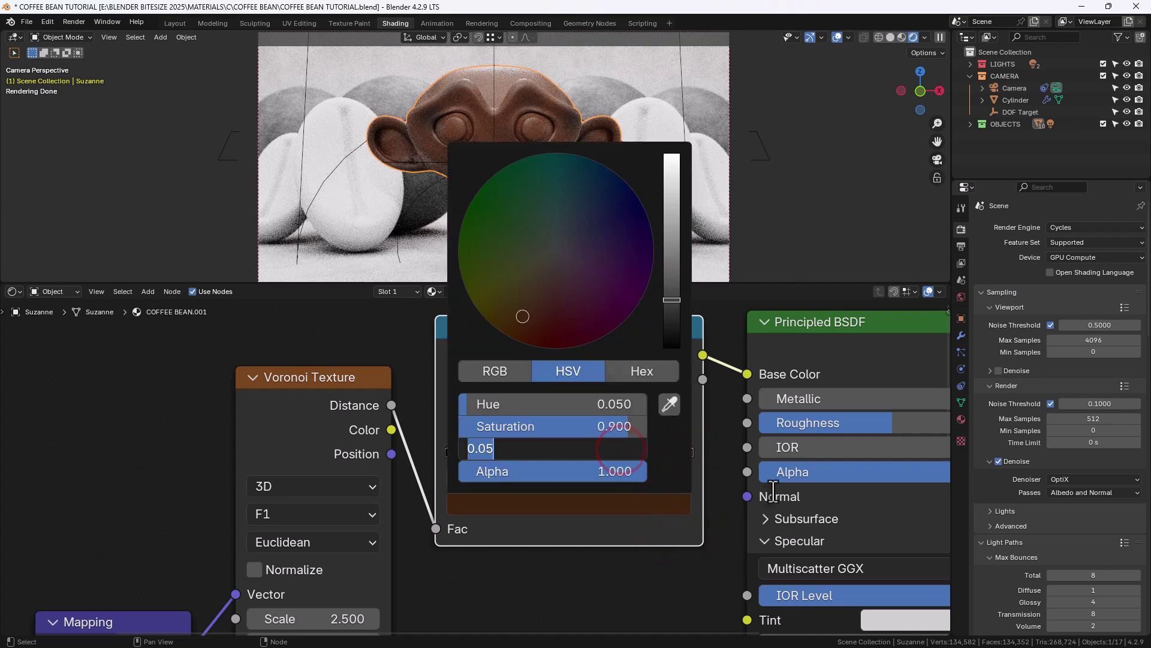
pyautogui.write('.2')
pyautogui.press('Return')
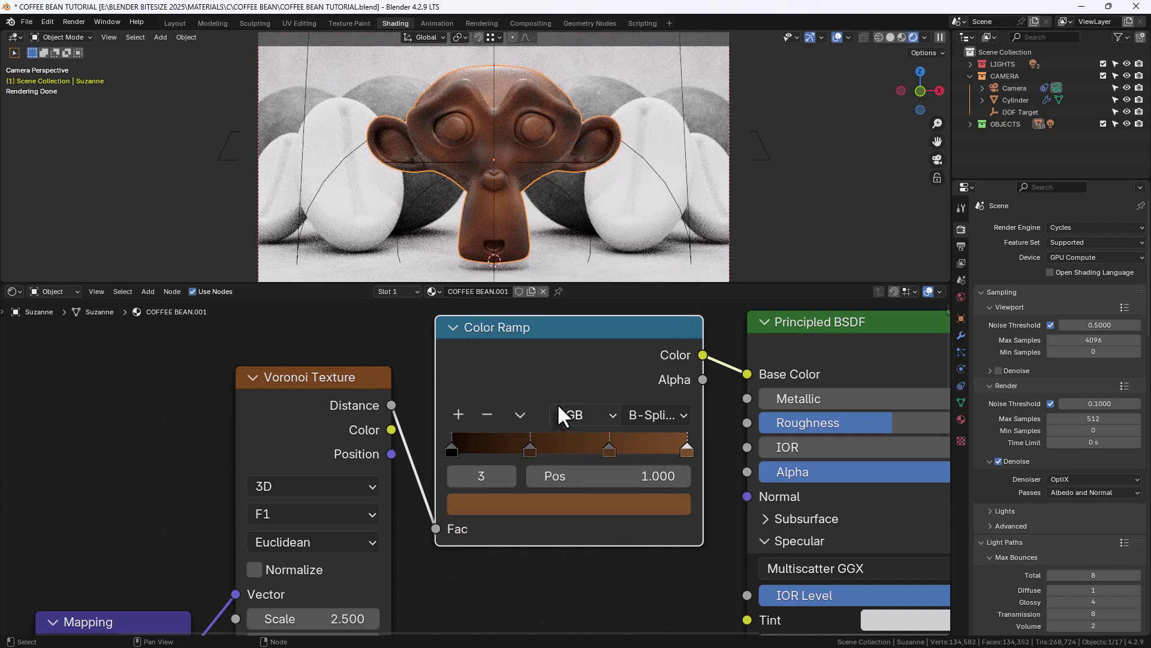
pyautogui.click(520, 414)
pyautogui.click(527, 479)
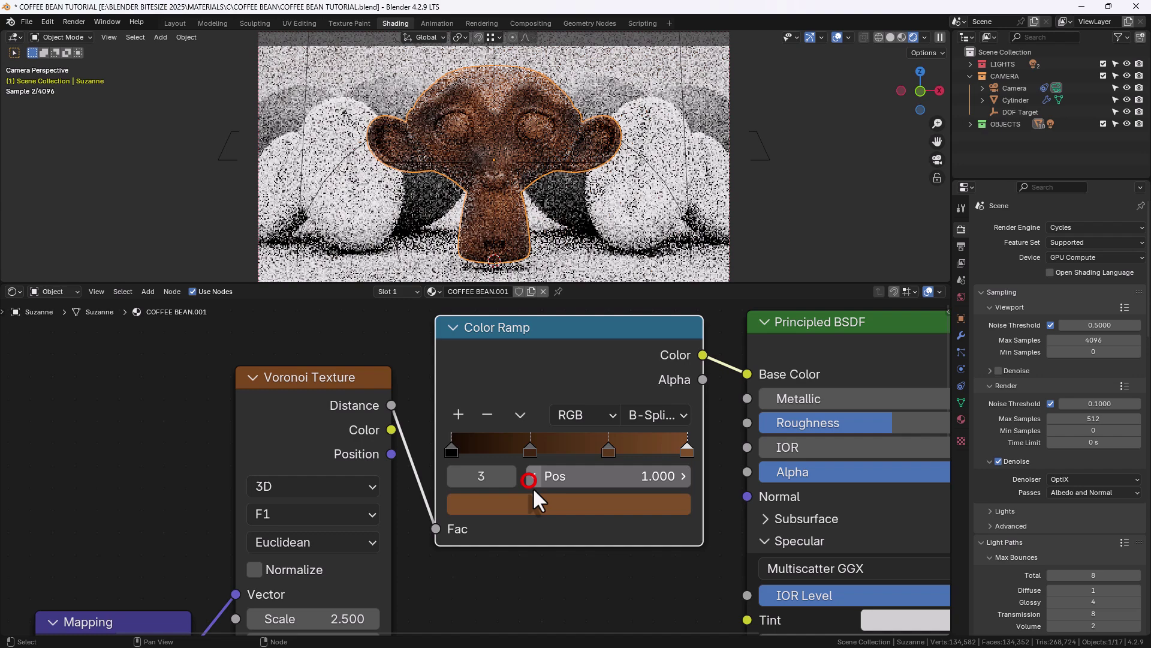
# Step: Align the Voronoi Texture and Color Ramp nodes vertically with a zero Y-scale
pyautogui.scroll(-5, 594, 479)
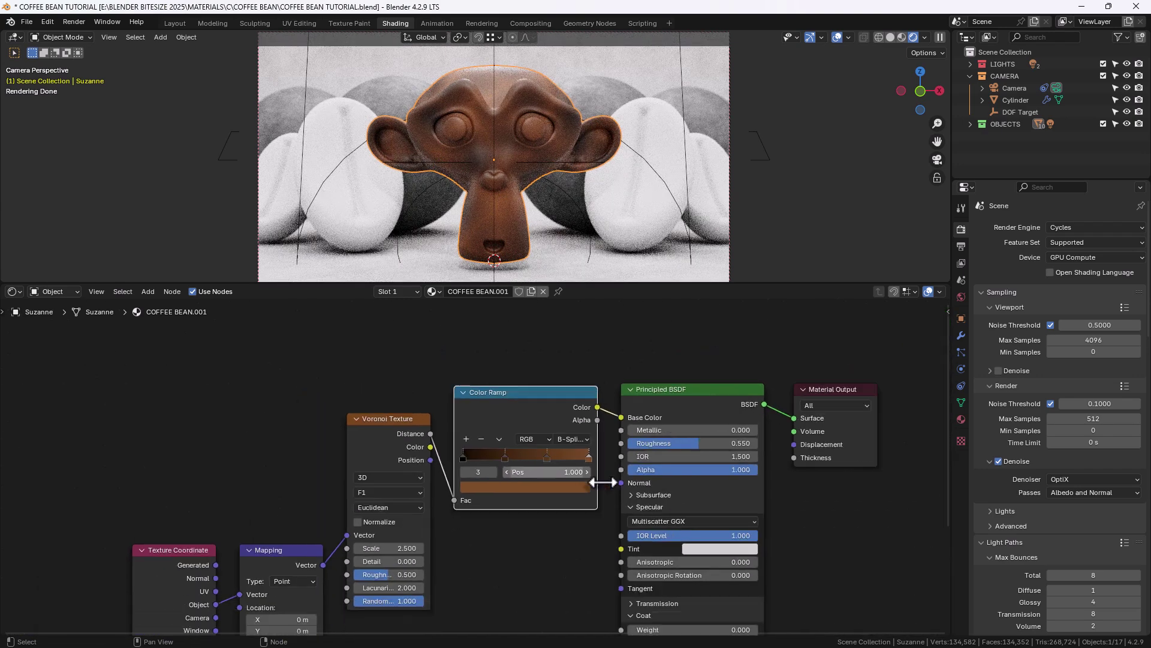
pyautogui.moveTo(565, 469); pyautogui.dragTo(613, 450, button='middle')
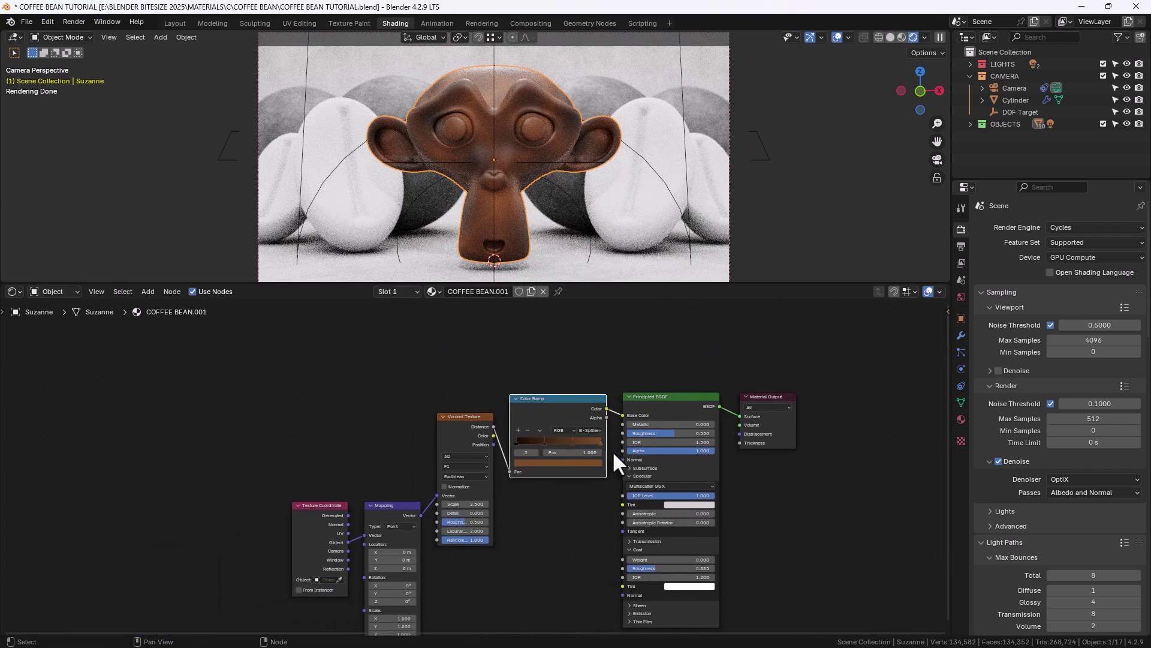
pyautogui.moveTo(457, 376); pyautogui.dragTo(563, 440)
pyautogui.press('s')
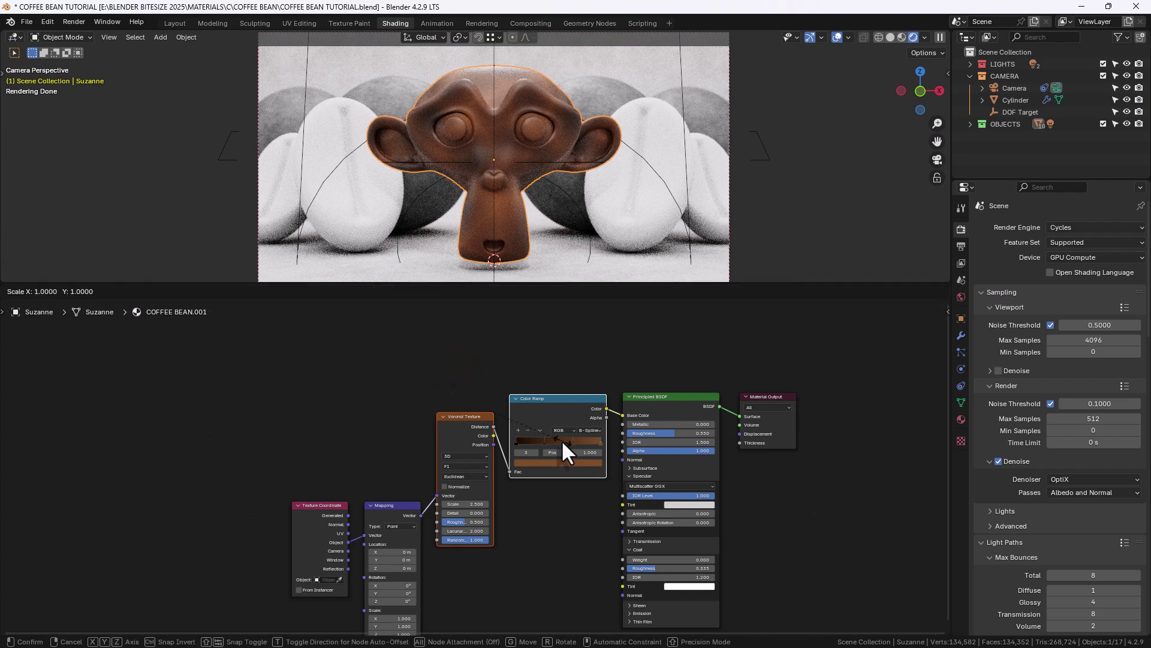
pyautogui.press('y')
pyautogui.press('0')
pyautogui.press('Return')
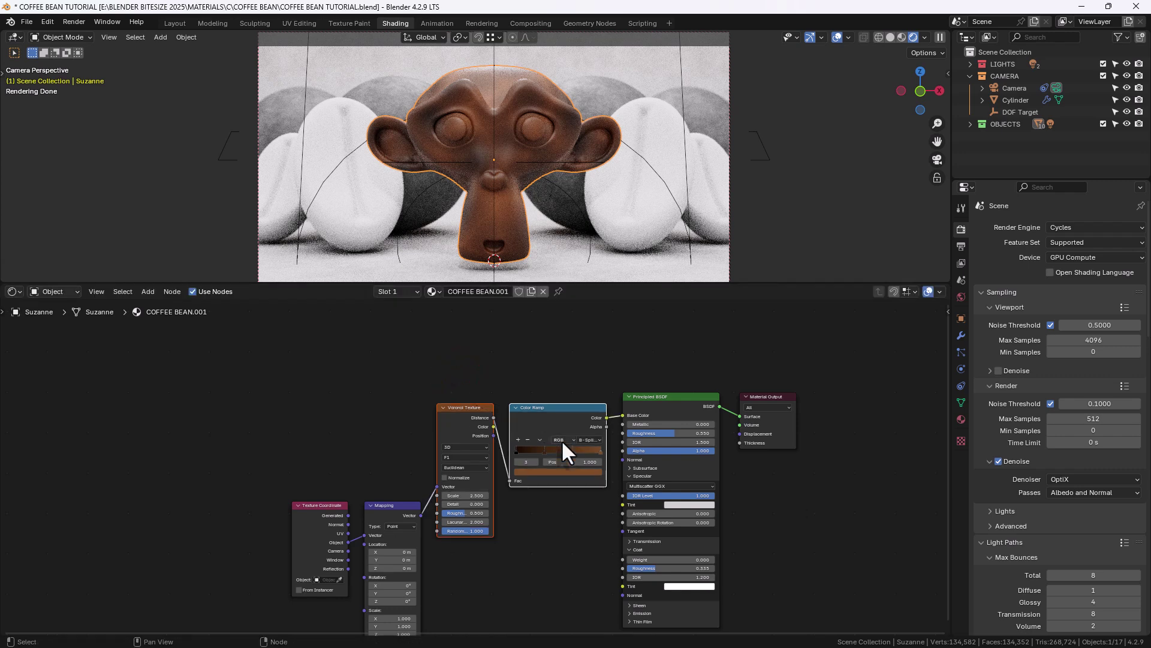
# Step: Wrap both nodes in a frame with name and label COLOR
pyautogui.hotkey('shift', 'p')
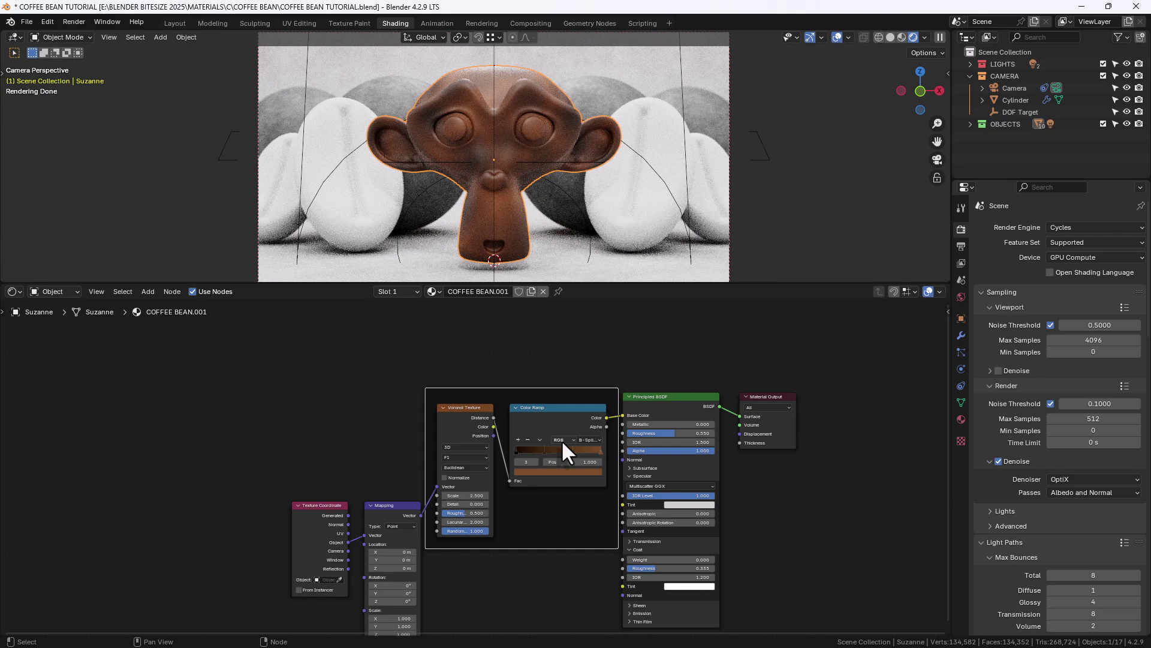
pyautogui.press('n')
pyautogui.click(877, 347)
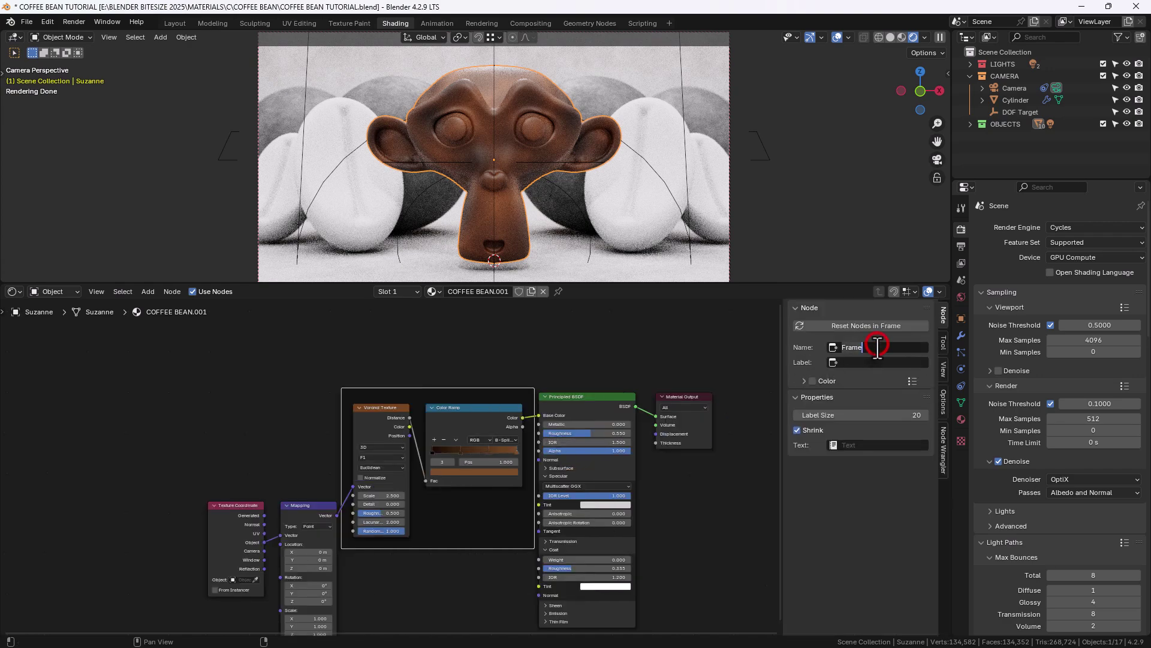
pyautogui.write('COLOR')
pyautogui.press('Tab')
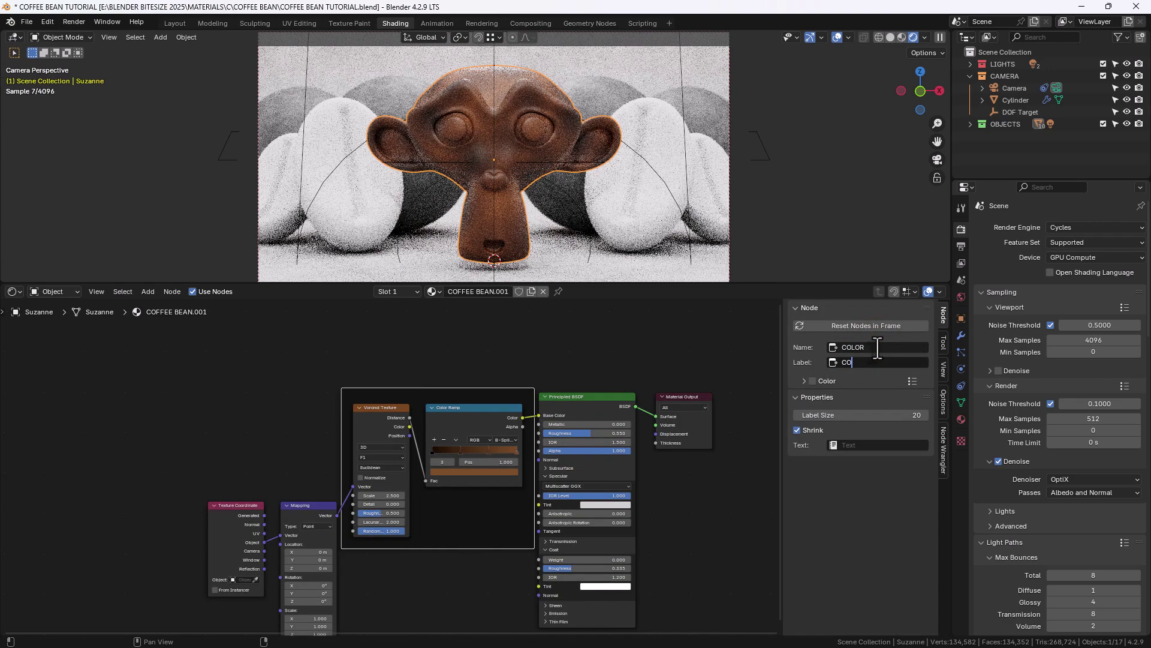
pyautogui.write('COLOR')
pyautogui.press('Return')
# Step: Move the Principled BSDF and Material Output nodes to the right of the frame
pyautogui.click(394, 583)
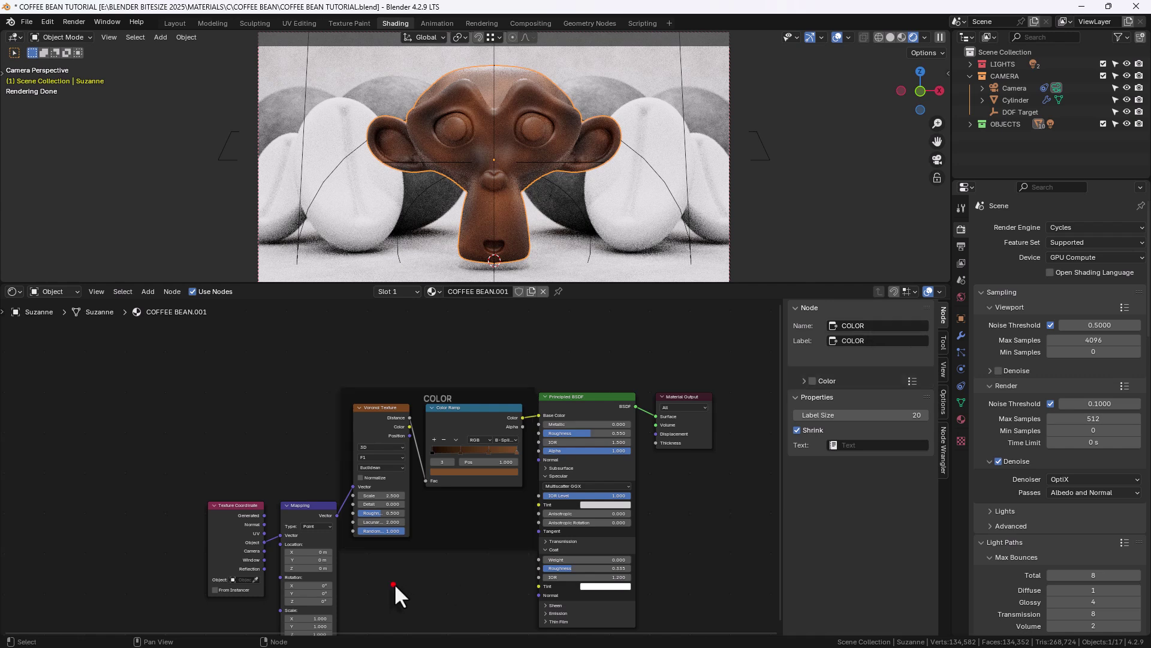
pyautogui.moveTo(247, 490); pyautogui.dragTo(281, 524)
pyautogui.moveTo(609, 363); pyautogui.dragTo(678, 424)
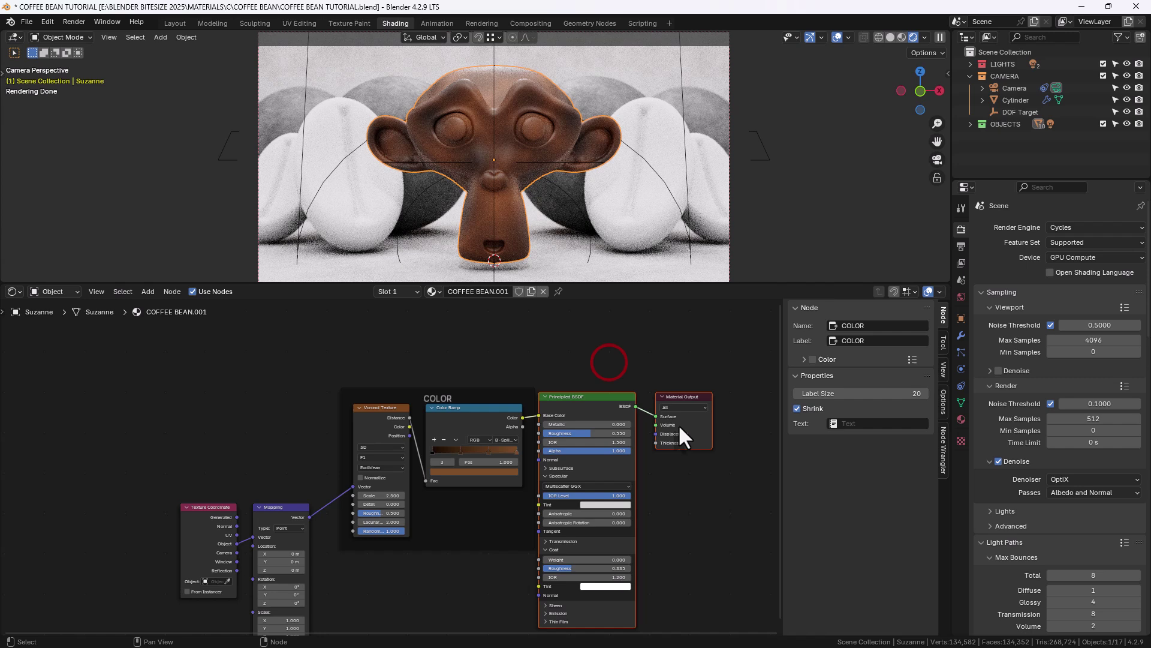
pyautogui.press('g')
pyautogui.click(705, 425)
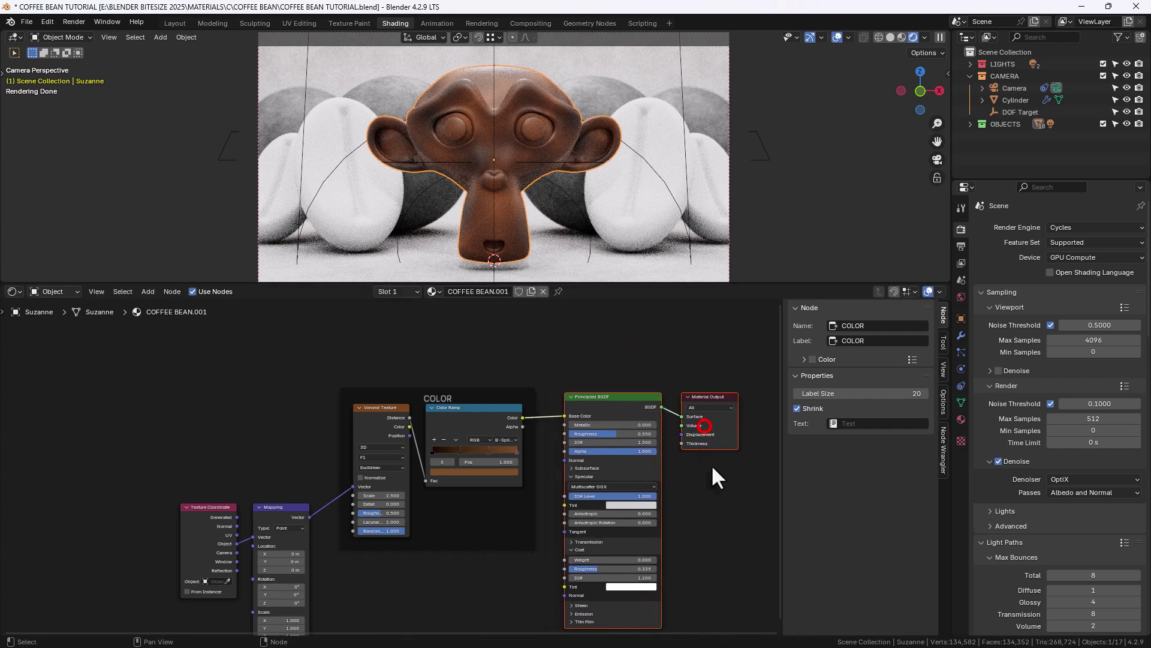
pyautogui.moveTo(725, 524); pyautogui.dragTo(742, 468, button='middle')
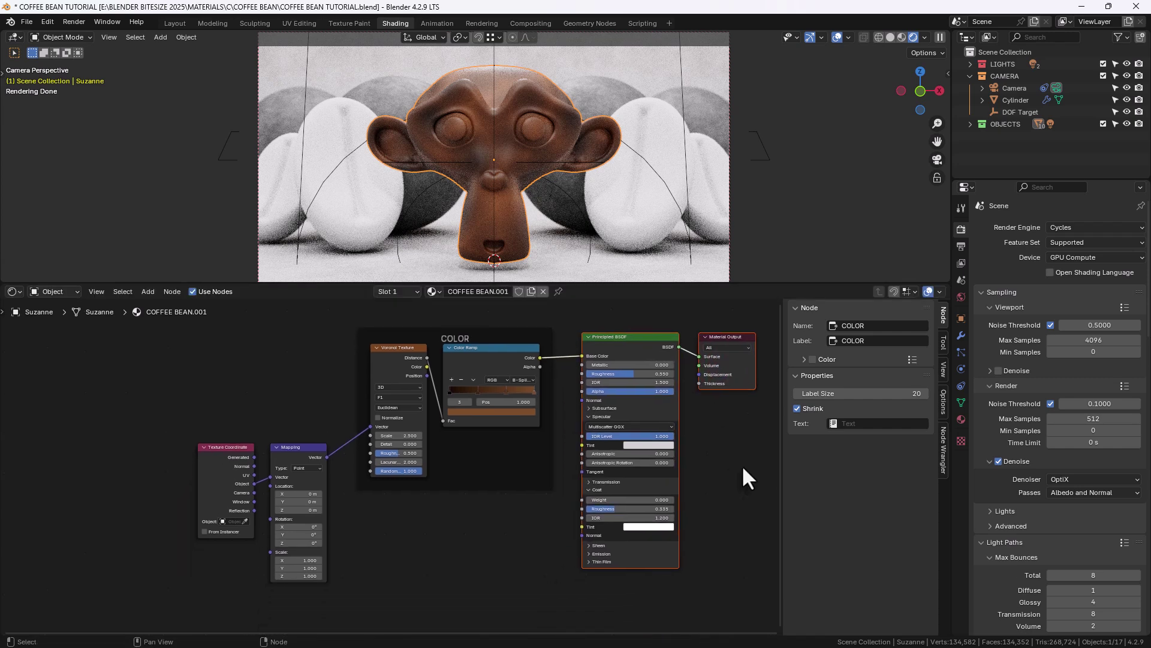
pyautogui.press('n')
pyautogui.scroll(1, 596, 517)
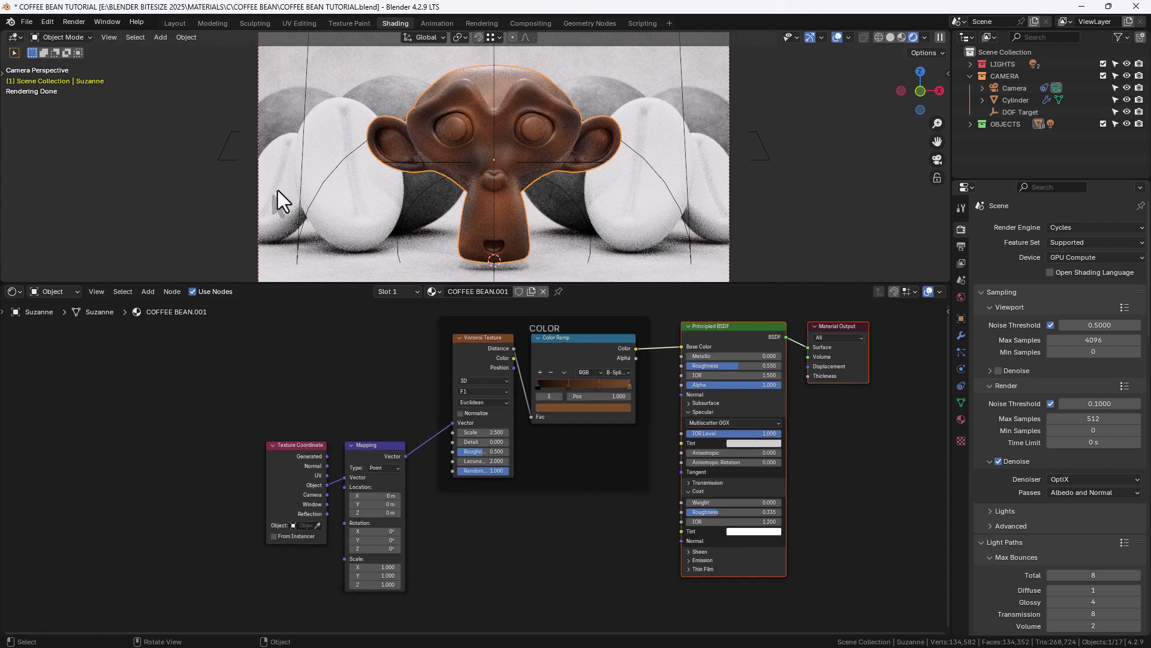
# Step: Link Suzanne's COFFEE BEAN.001 material onto the four selected coffee beans
pyautogui.click(280, 162)
pyautogui.keyDown('shift'); pyautogui.click(315, 126); pyautogui.keyUp('shift')
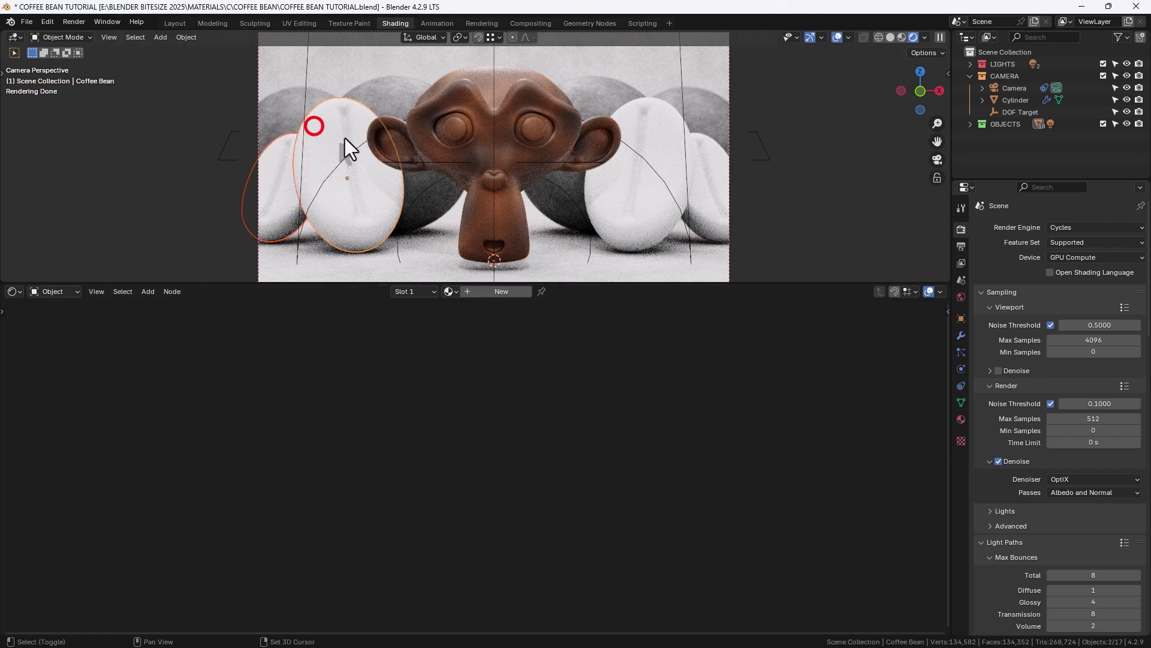
pyautogui.keyDown('shift'); pyautogui.click(704, 171); pyautogui.keyUp('shift')
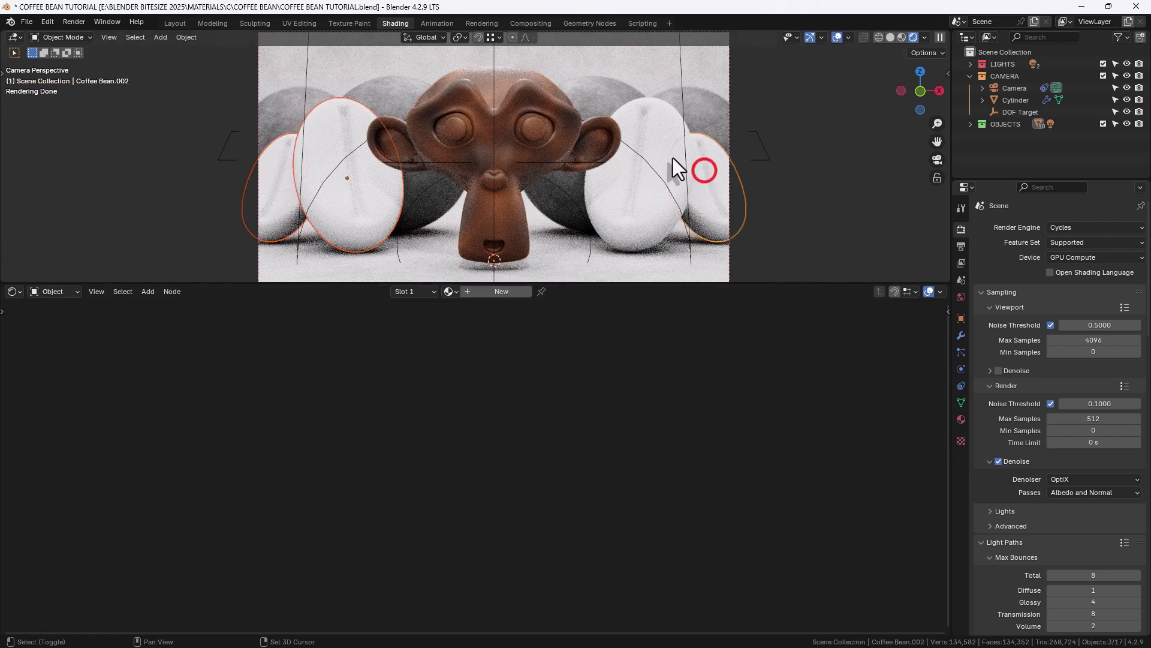
pyautogui.keyDown('shift'); pyautogui.click(642, 133); pyautogui.keyUp('shift')
pyautogui.keyDown('shift'); pyautogui.click(528, 87); pyautogui.keyUp('shift')
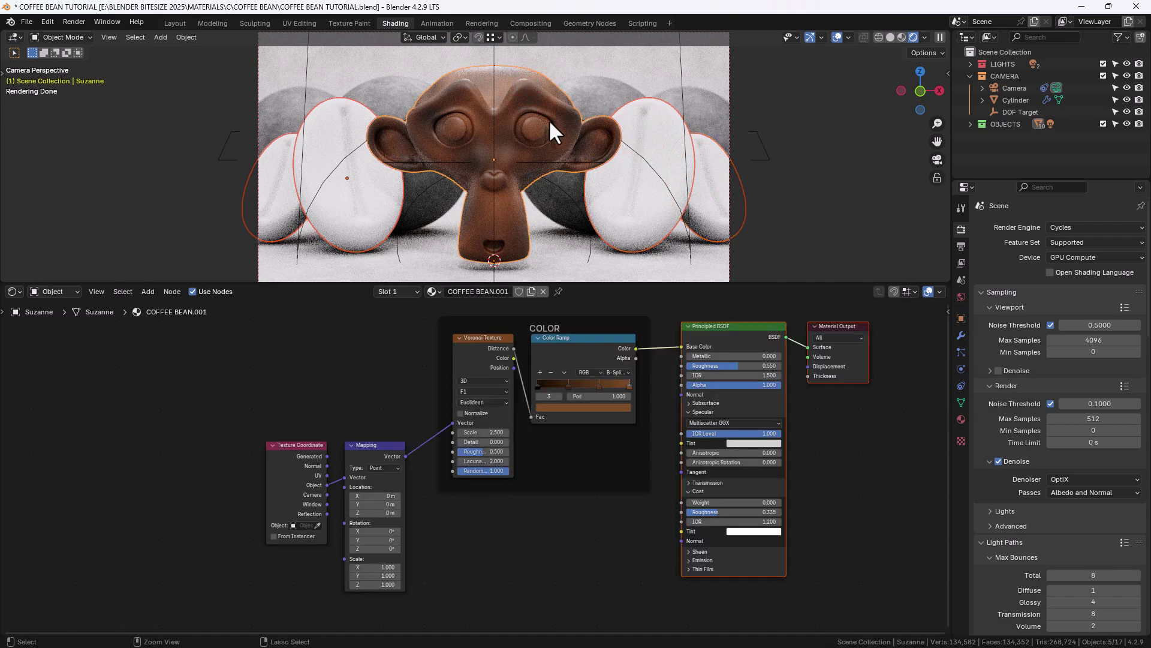
pyautogui.hotkey('ctrl', 'l')
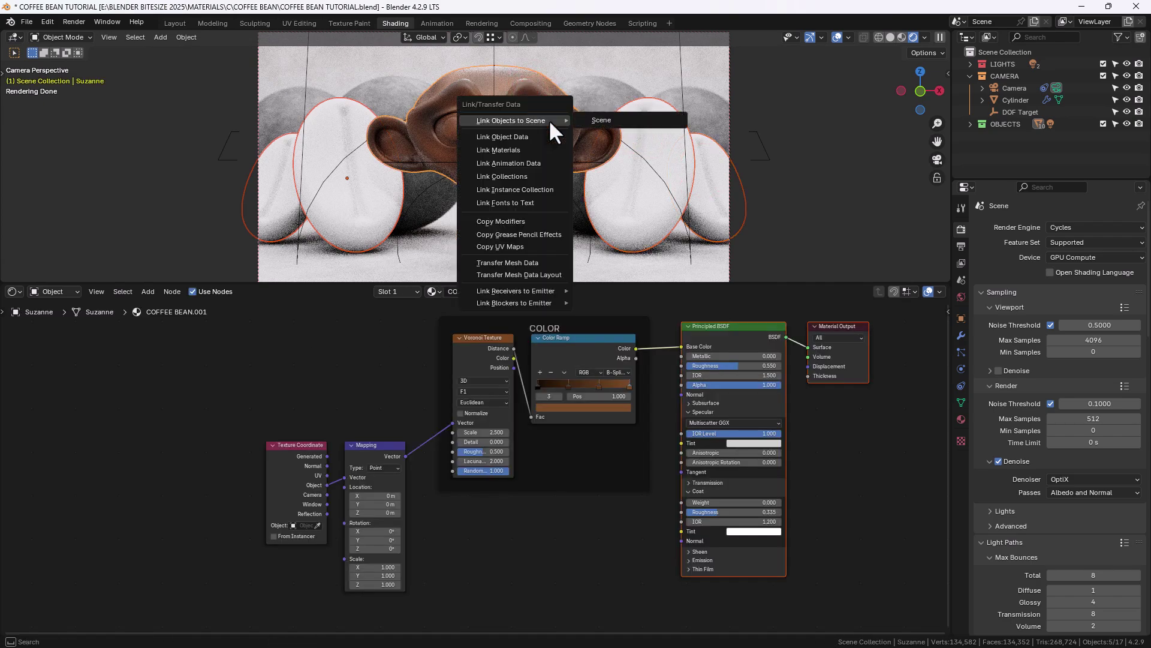
pyautogui.press('m')
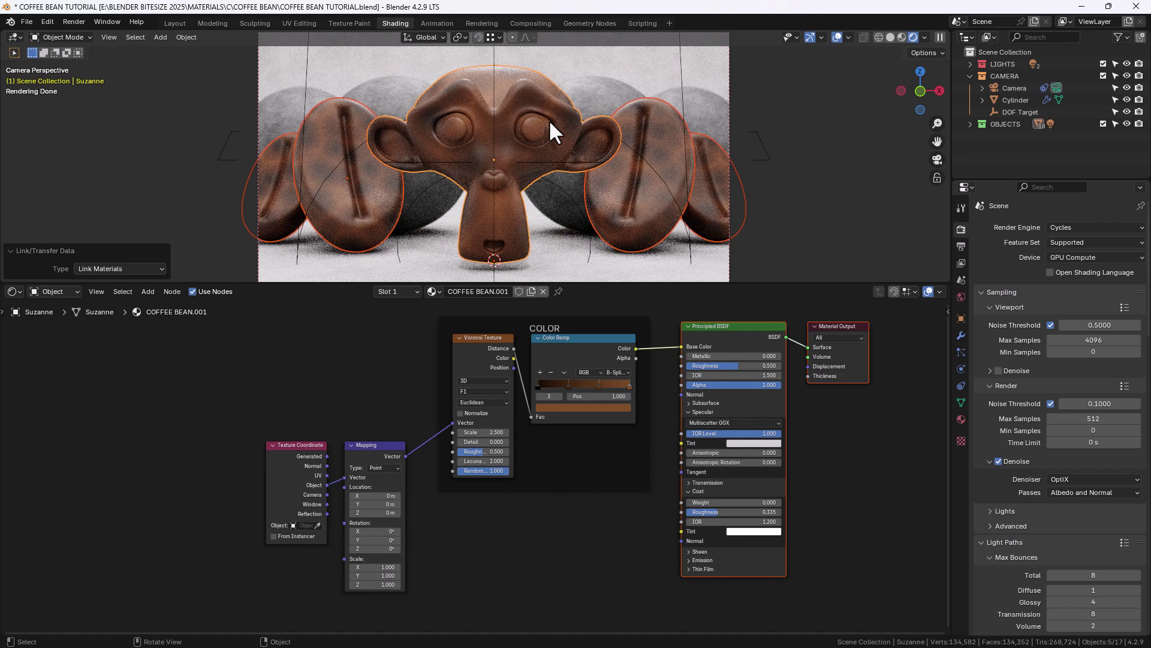
# Step: Save COFFEE BEAN TUTORIAL.blend and recentre the node graph for new nodes
pyautogui.hotkey('ctrl', 's')
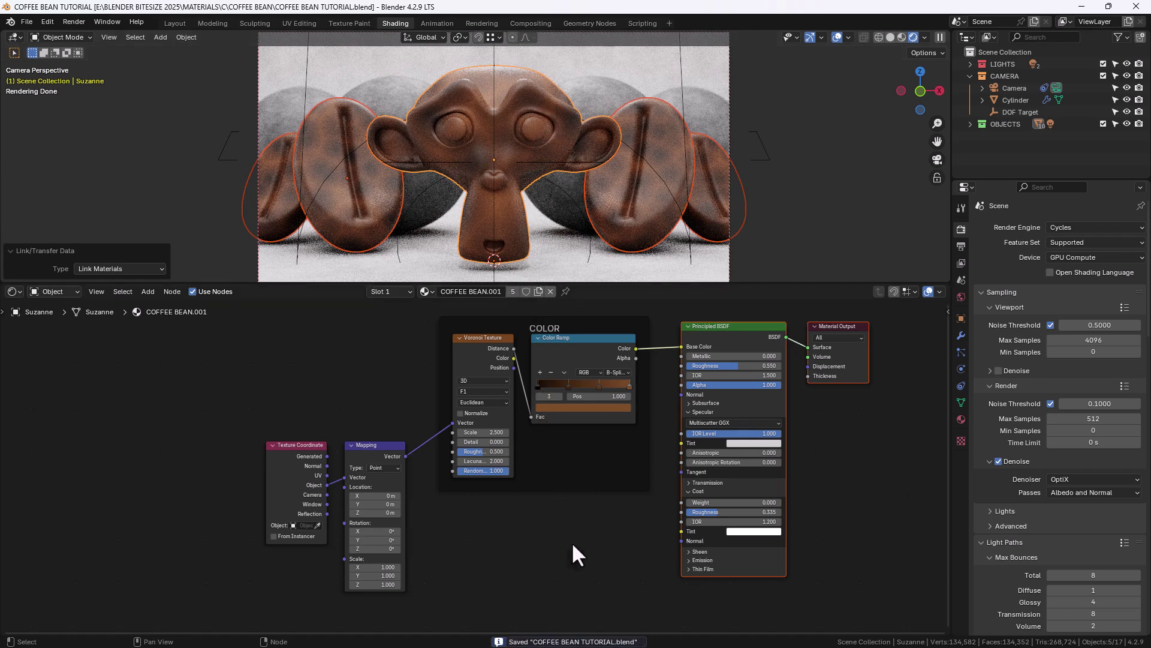
pyautogui.moveTo(573, 544); pyautogui.dragTo(559, 484, button='middle')
pyautogui.scroll(2, 632, 452)
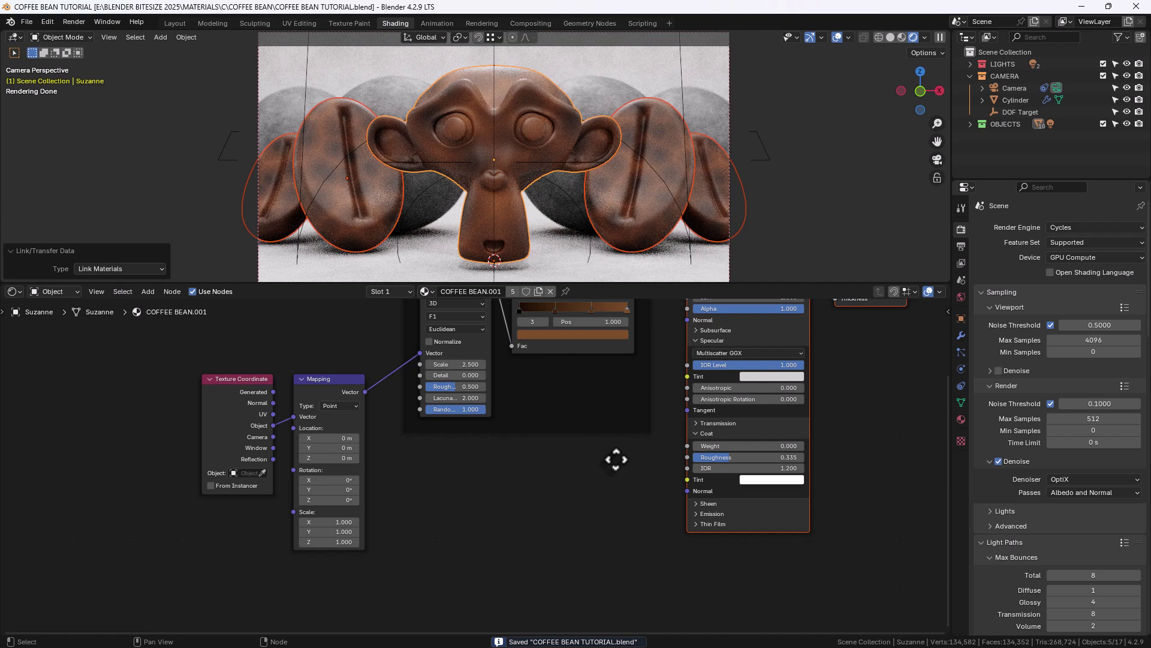
pyautogui.moveTo(616, 460); pyautogui.dragTo(603, 474, button='middle')
pyautogui.hotkey('shift', 'a')
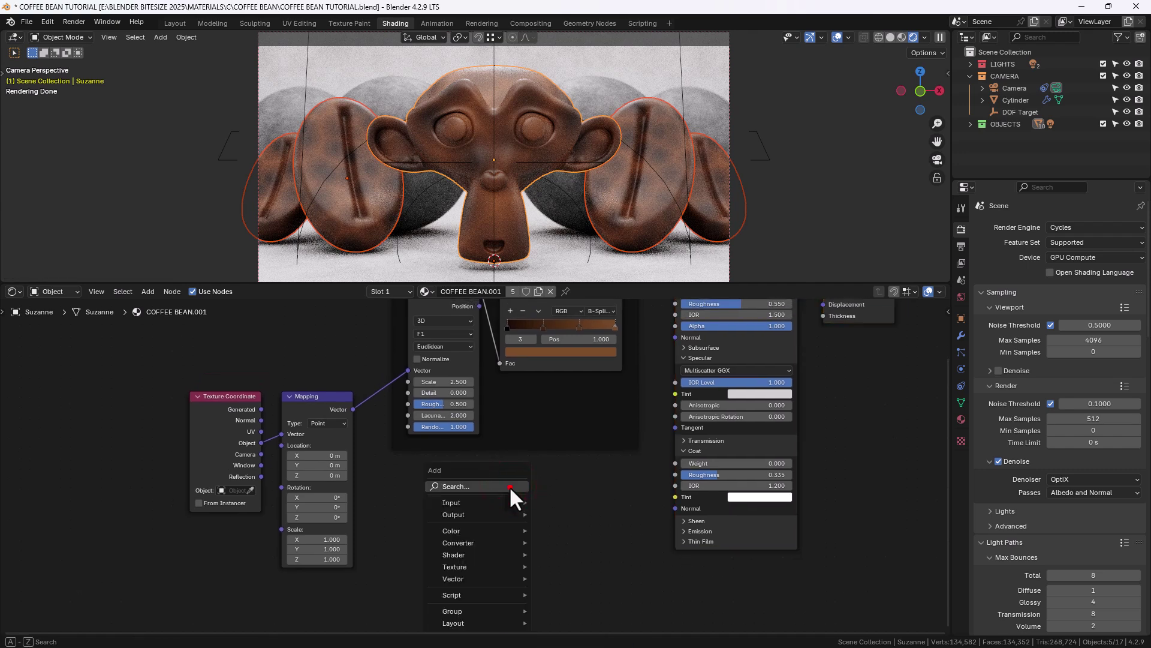
# Step: Add a Noise Texture node below the mapping and a Bump node beside it
pyautogui.click(509, 486)
pyautogui.write('noise')
pyautogui.press('Return')
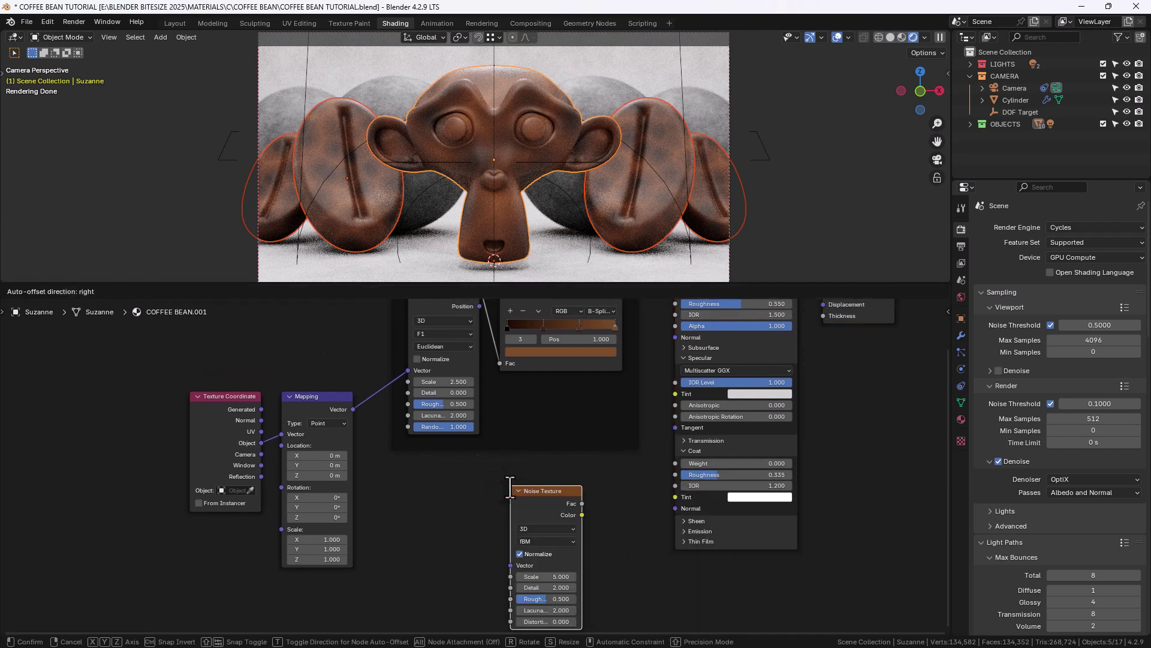
pyautogui.click(407, 475)
pyautogui.hotkey('shift', 'a')
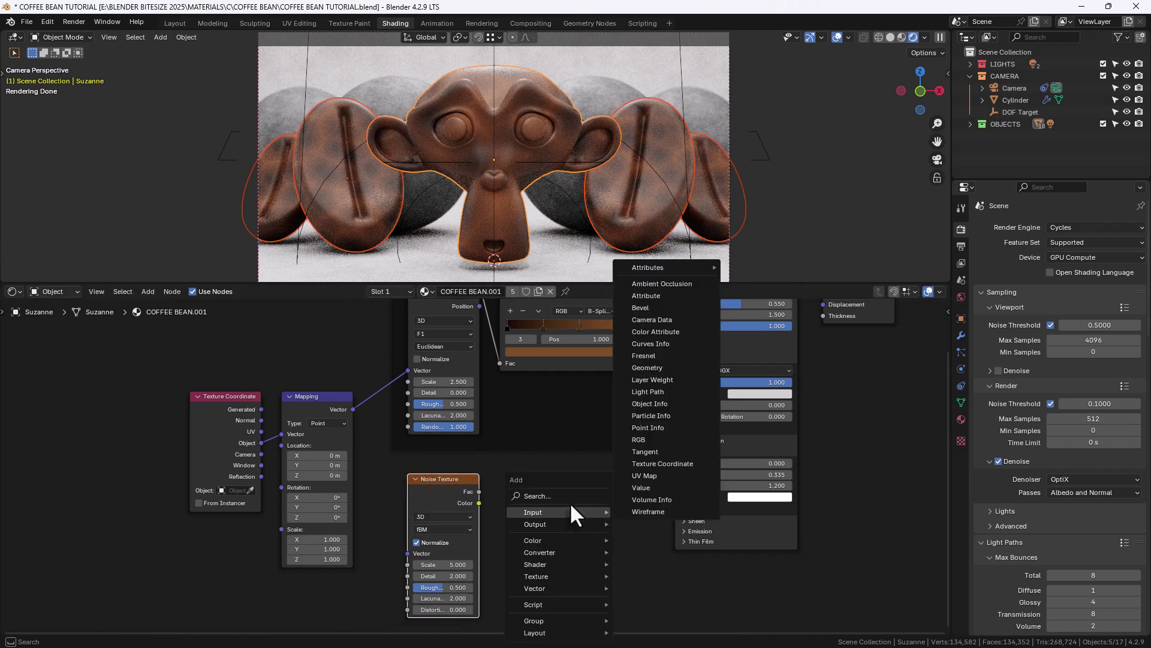
pyautogui.click(568, 500)
pyautogui.write('BUMP')
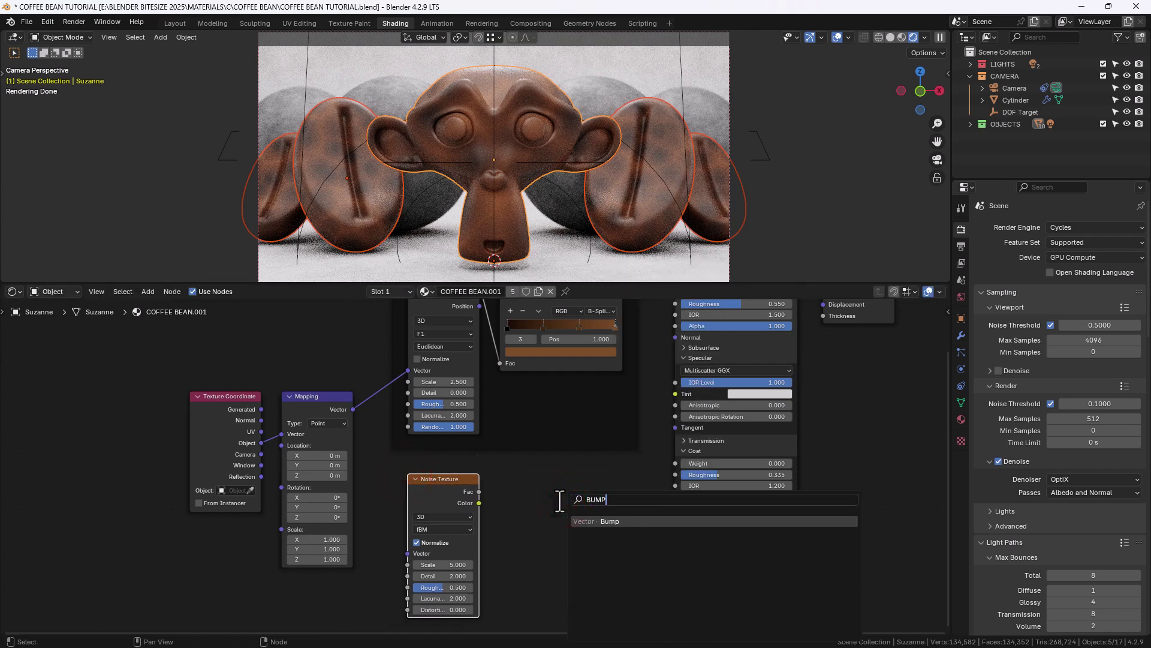
pyautogui.press('Return')
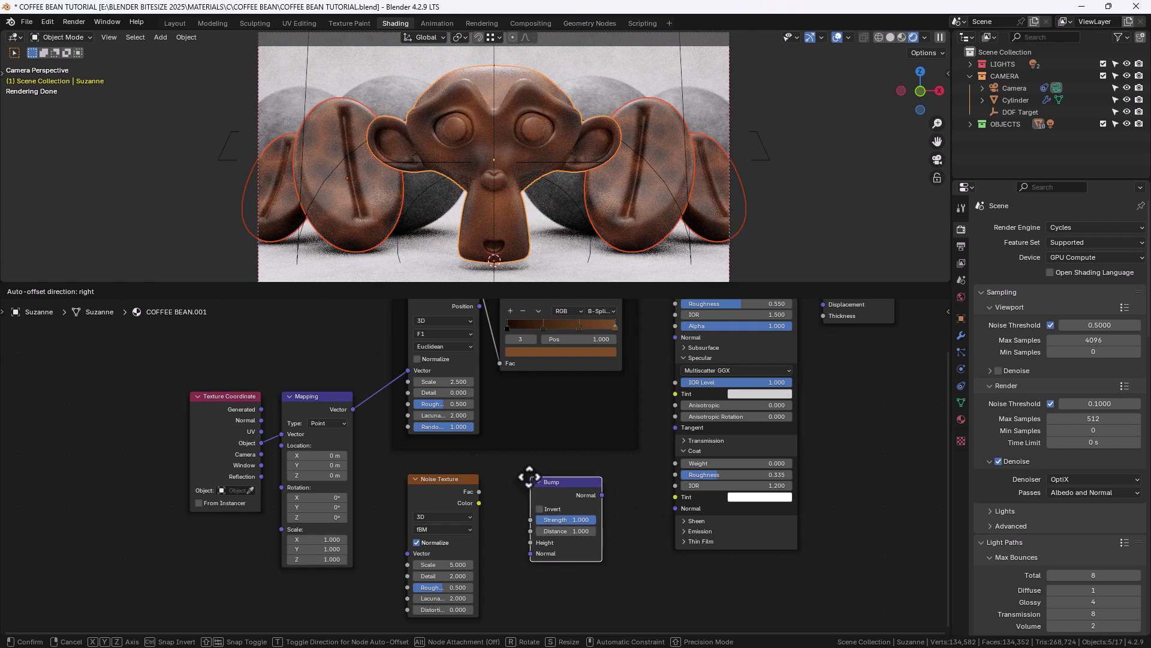
pyautogui.click(523, 477)
# Step: Wire Noise Fac to Bump Height, Bump Normal to both shader Normals, Mapping Vector to Noise
pyautogui.moveTo(480, 492); pyautogui.dragTo(526, 541)
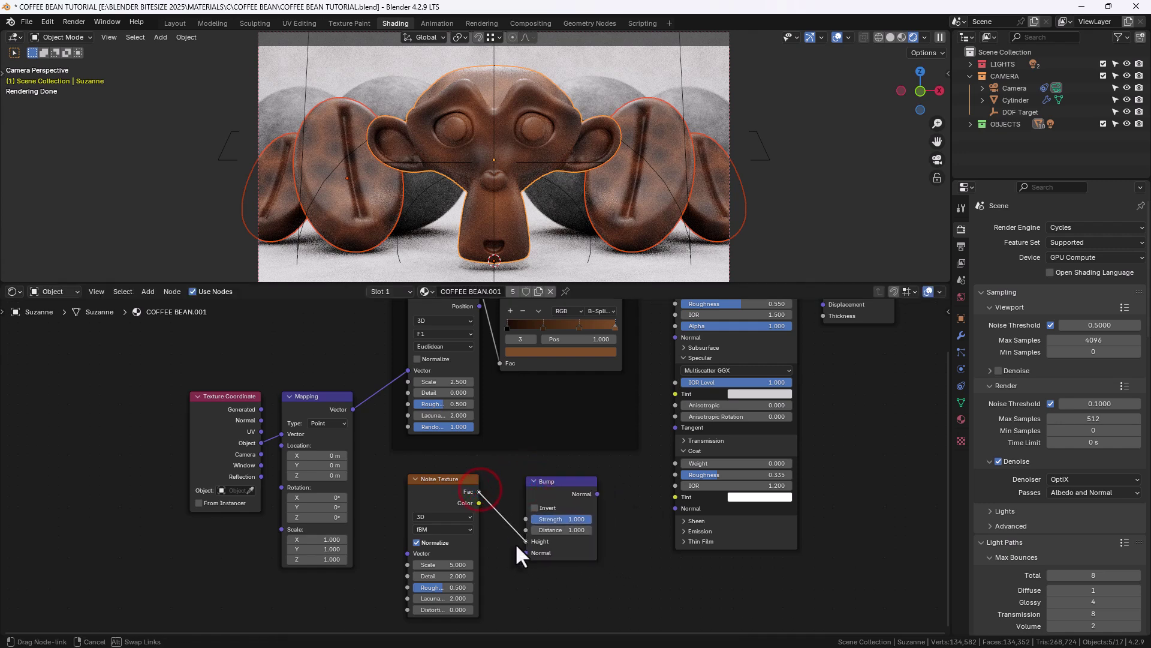
pyautogui.moveTo(597, 493); pyautogui.dragTo(669, 342)
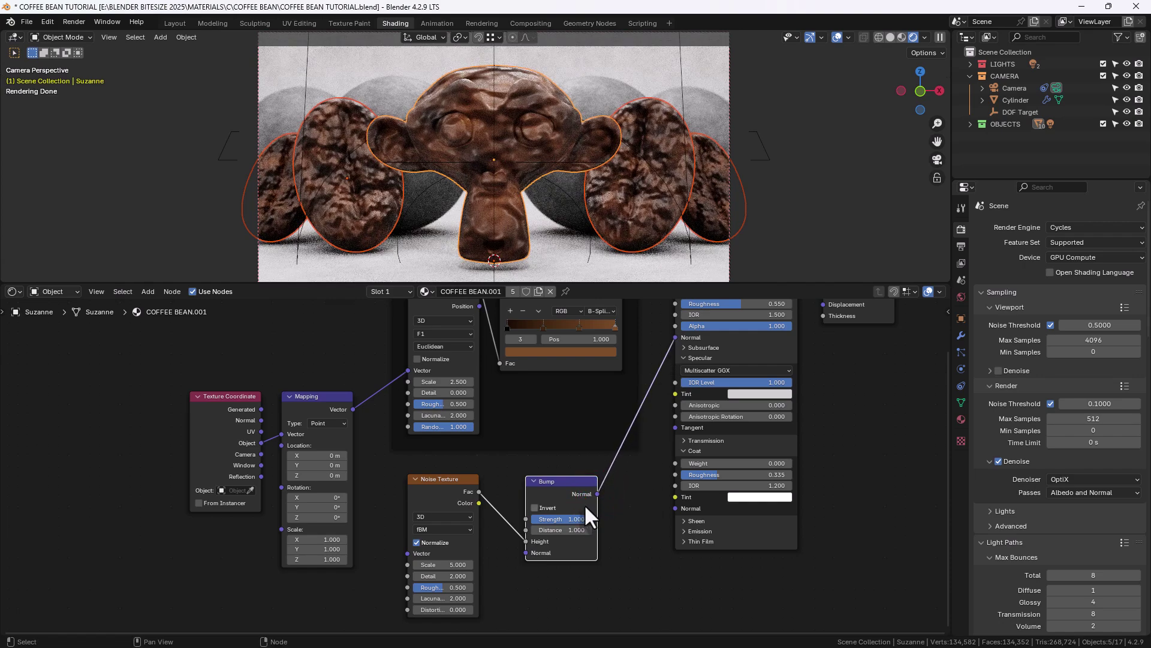
pyautogui.moveTo(597, 493); pyautogui.dragTo(663, 508)
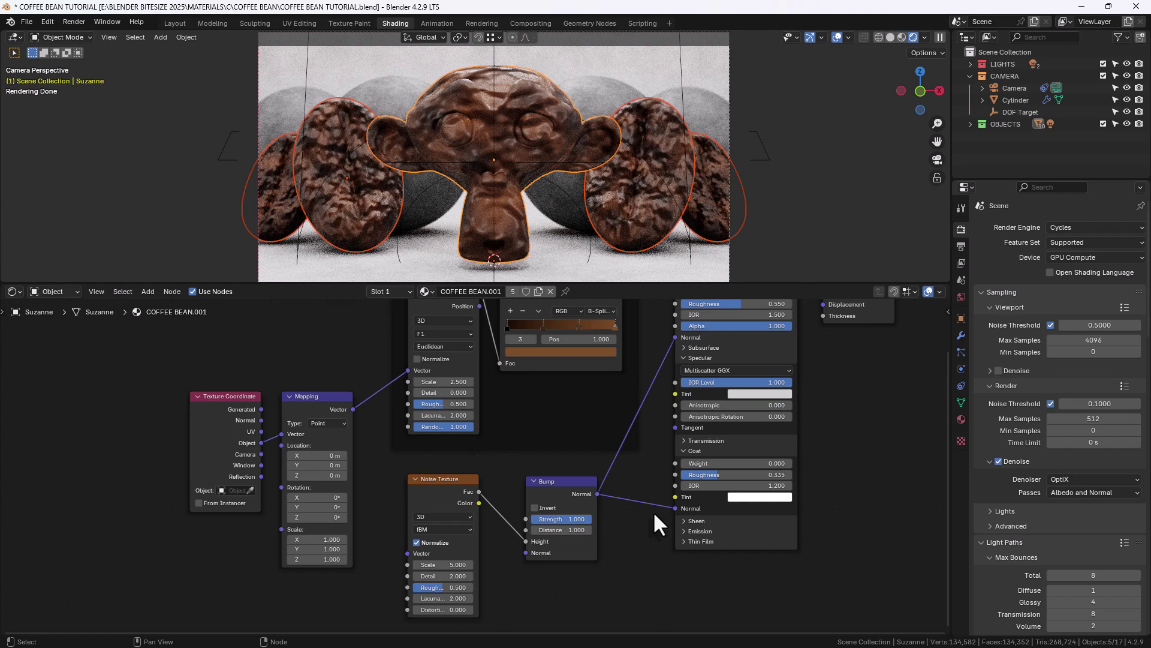
pyautogui.moveTo(643, 511); pyautogui.dragTo(654, 515, button='middle')
pyautogui.moveTo(364, 413); pyautogui.dragTo(427, 548)
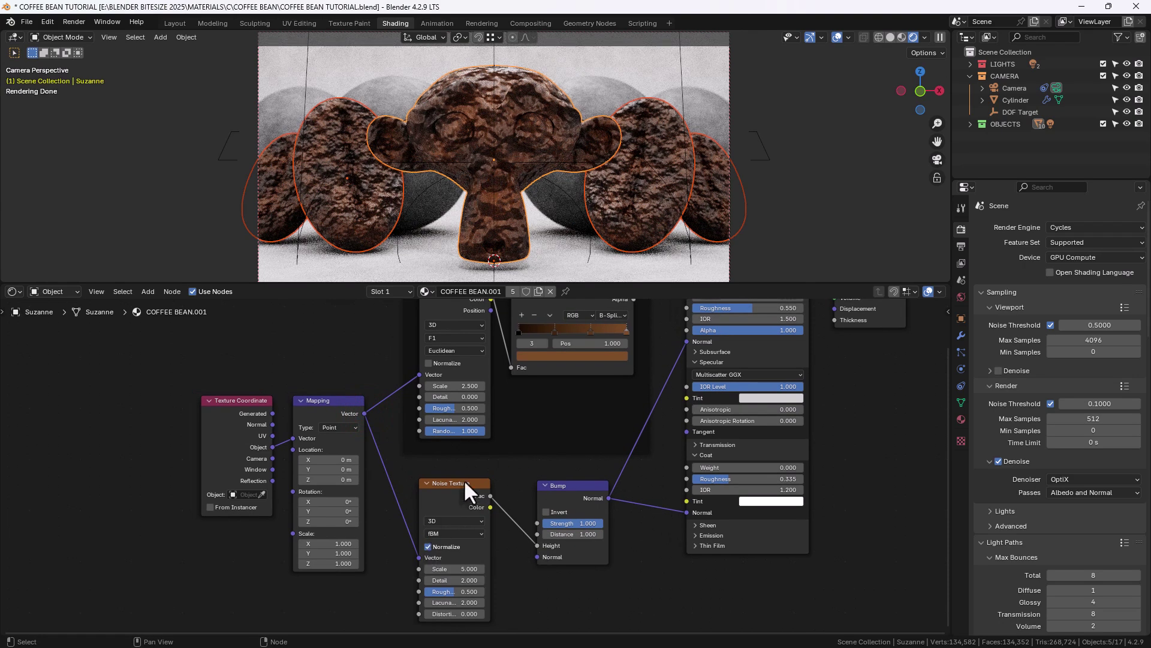
pyautogui.moveTo(462, 480); pyautogui.dragTo(486, 436, button='middle')
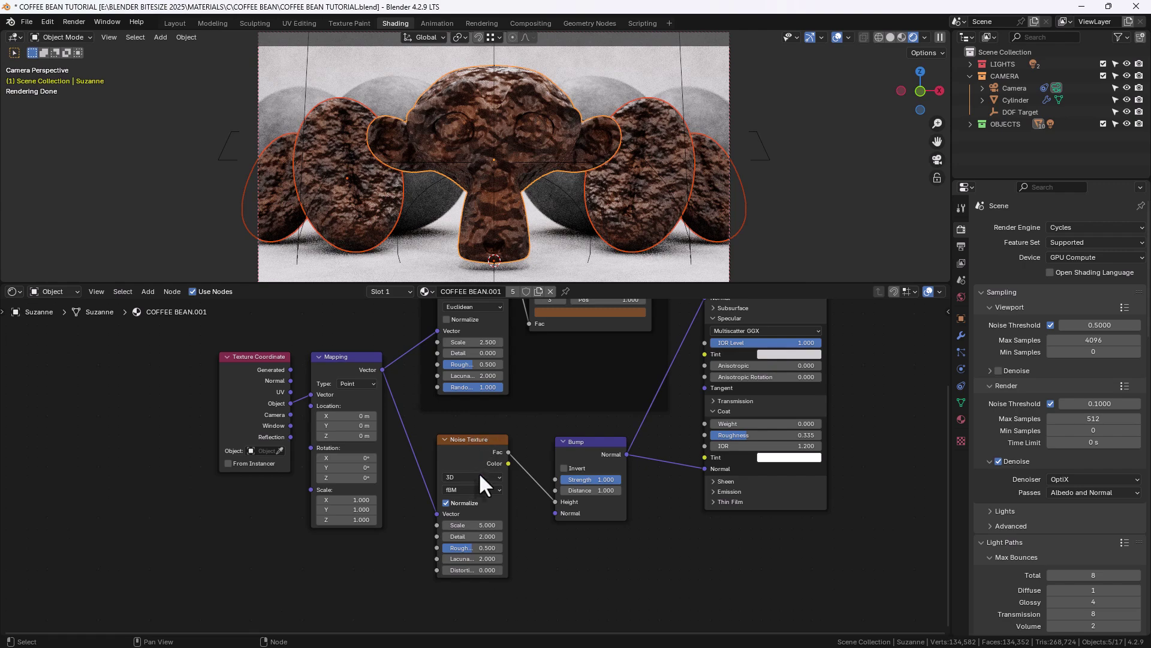
# Step: Set the Noise Texture to Scale 3, Detail 15 and Distortion -0.4
pyautogui.click(477, 525)
pyautogui.write('3')
pyautogui.press('Tab')
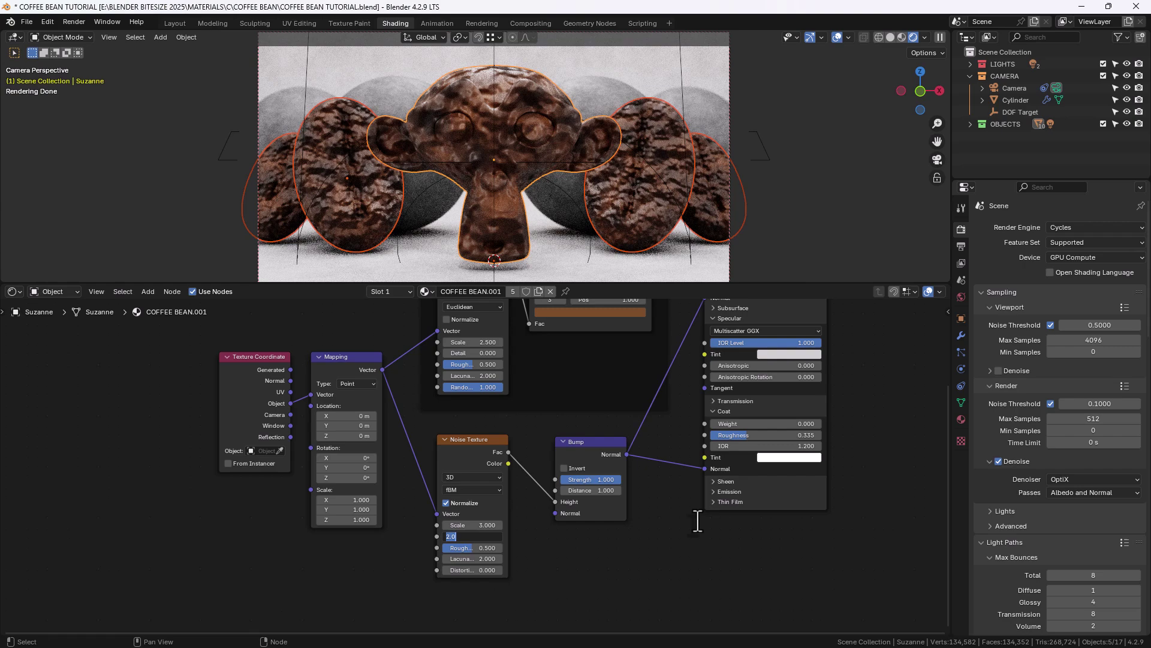
pyautogui.write('15')
pyautogui.press('Tab')
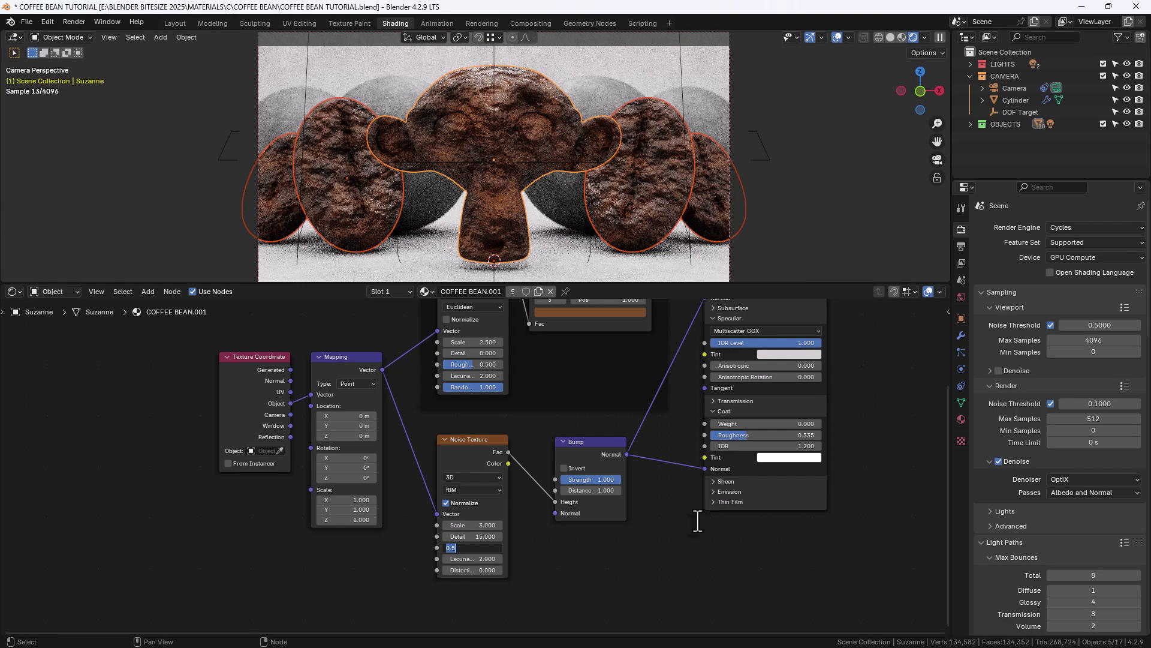
pyautogui.press('Tab')
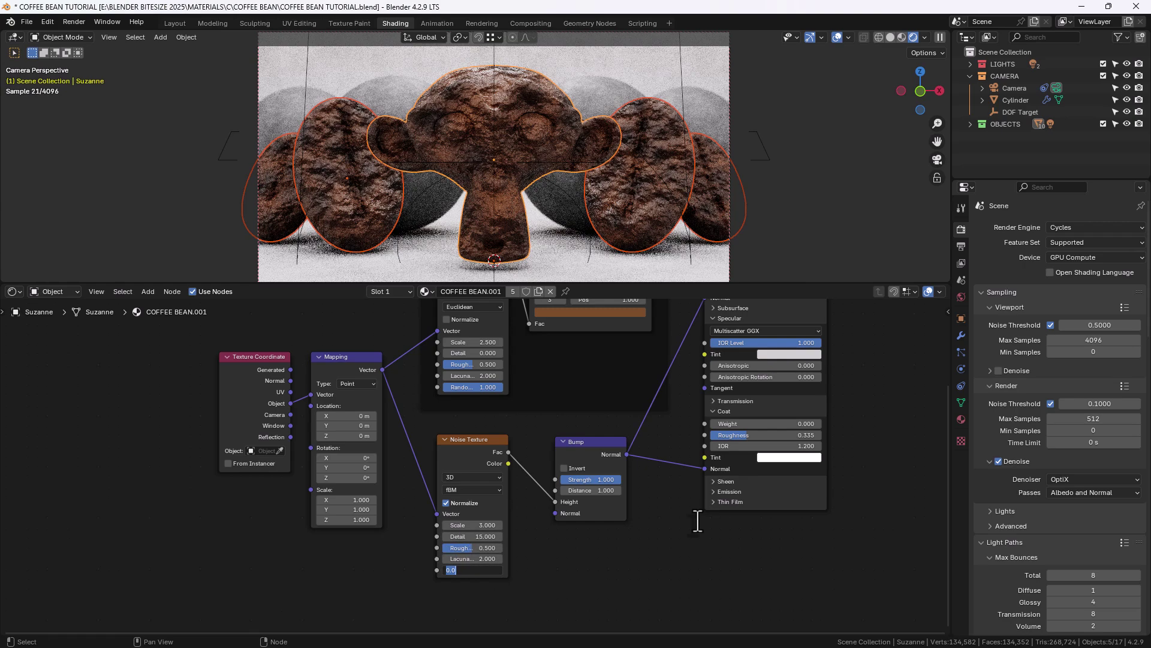
pyautogui.press('Return')
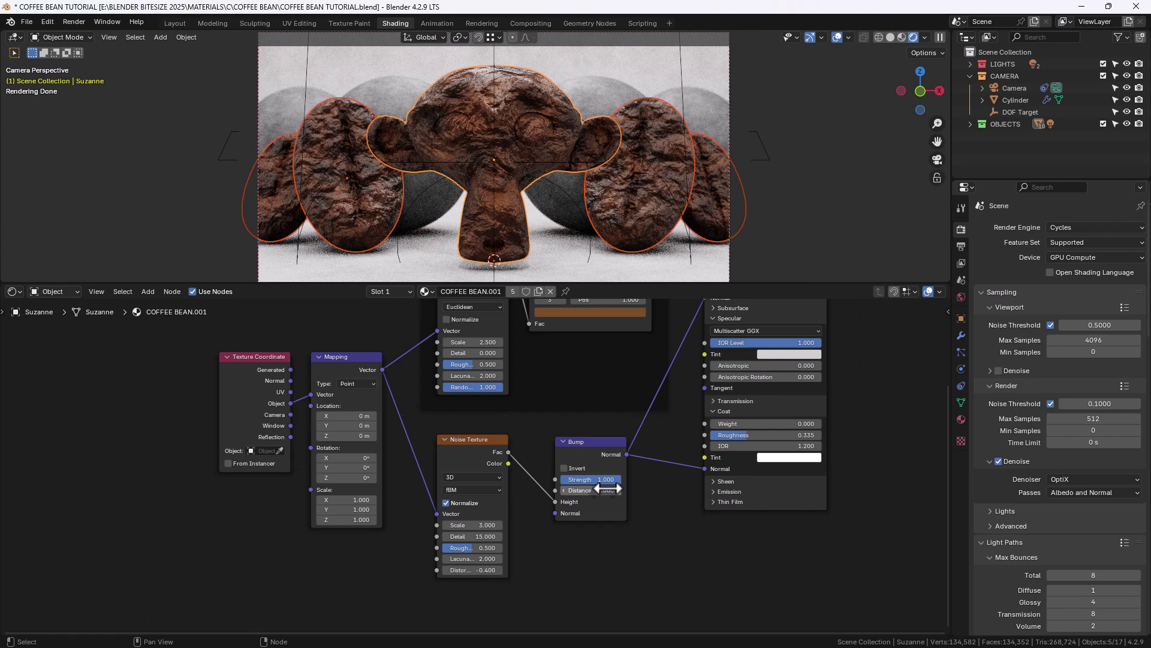
# Step: Soften the Bump Strength to 0.2 and bring the coat settings into view
pyautogui.click(592, 480)
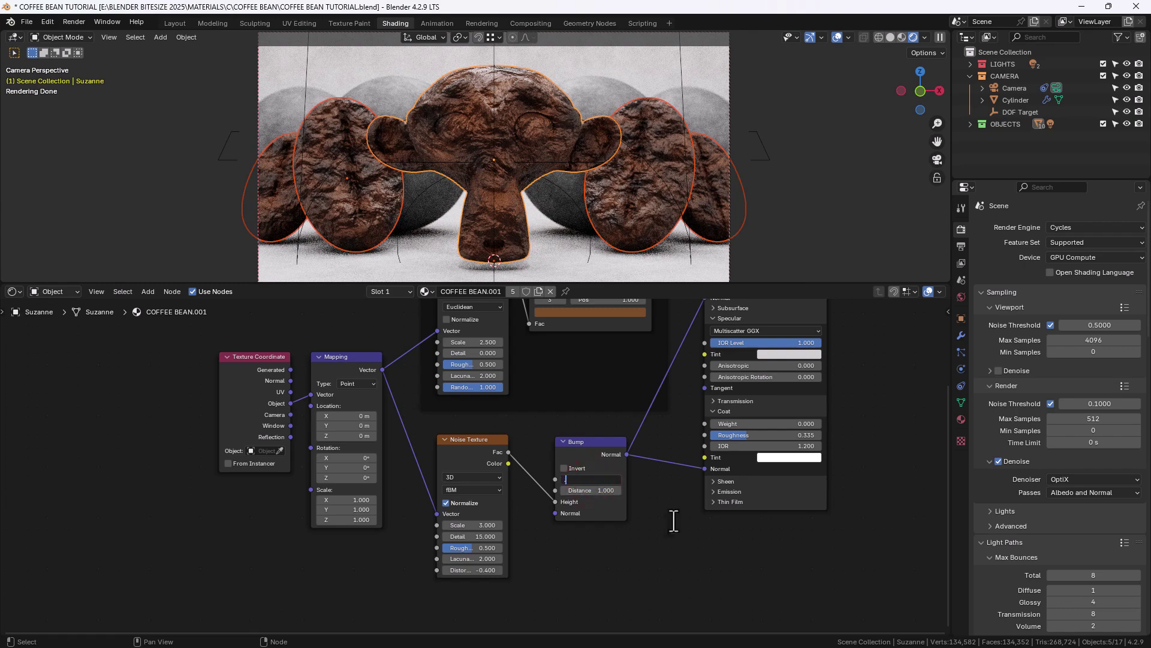
pyautogui.write('.2')
pyautogui.press('Return')
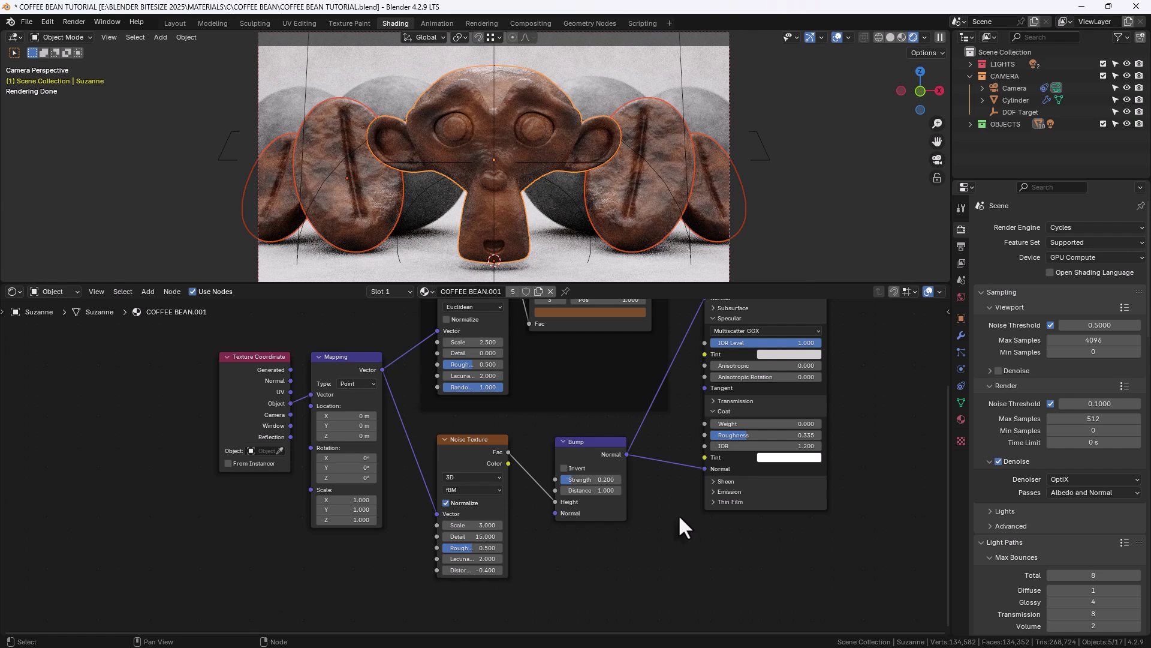
pyautogui.scroll(-1, 678, 514)
pyautogui.moveTo(671, 508); pyautogui.dragTo(624, 548, button='middle')
# Step: Set the Principled BSDF Coat Weight to 0.1, then raise it to about 0.65
pyautogui.click(701, 469)
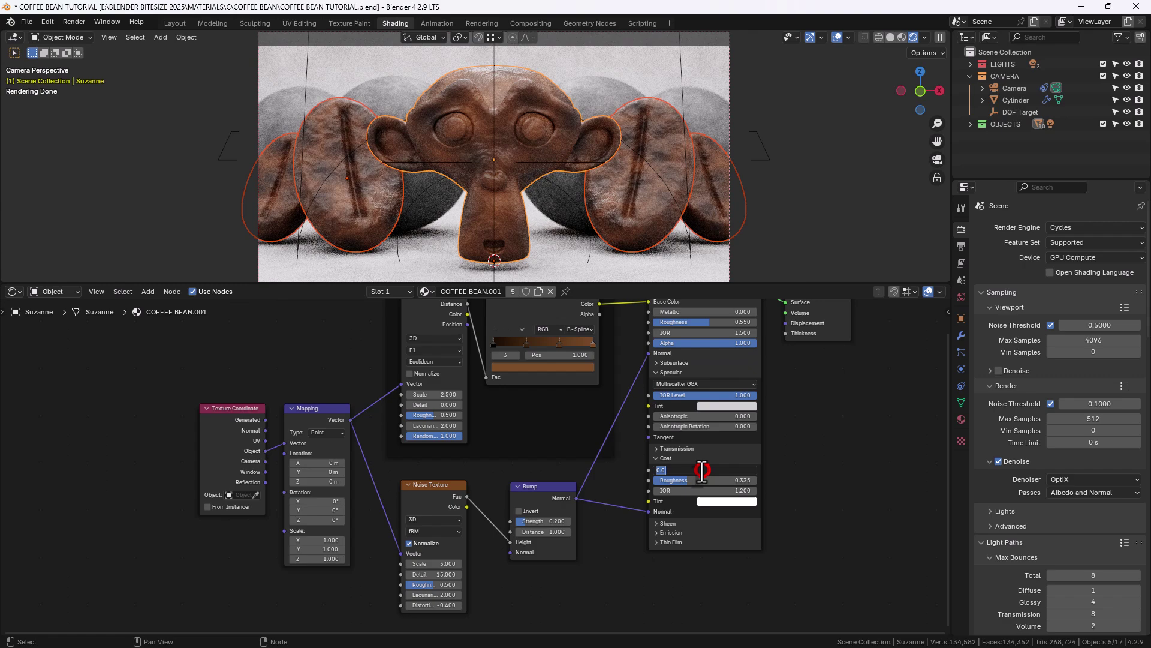
pyautogui.write('.1')
pyautogui.press('Return')
pyautogui.moveTo(703, 470)
pyautogui.mouseDown()
pyautogui.moveTo(793, 471)
pyautogui.moveTo(711, 471)
pyautogui.mouseUp()
pyautogui.keyDown('ctrl'); pyautogui.scroll(1, 744, 471); pyautogui.keyUp('ctrl')
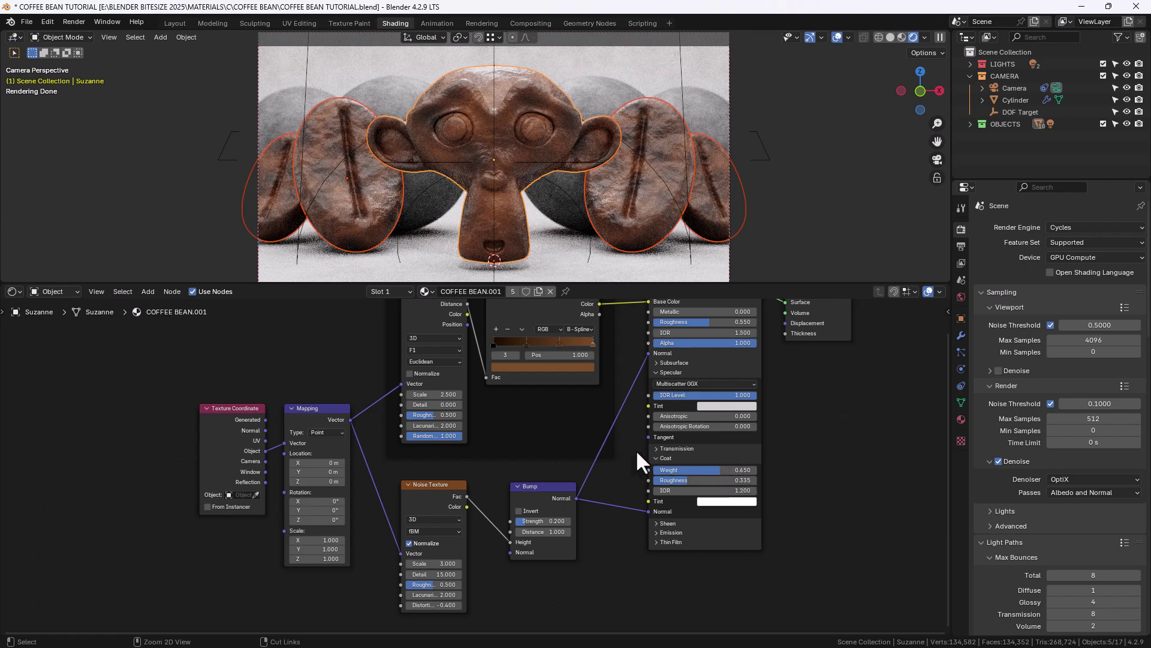
# Step: Save the file and flatten the Noise Texture and Bump nodes to one height (S Y 0)
pyautogui.hotkey('ctrl', 's')
pyautogui.press('Home')
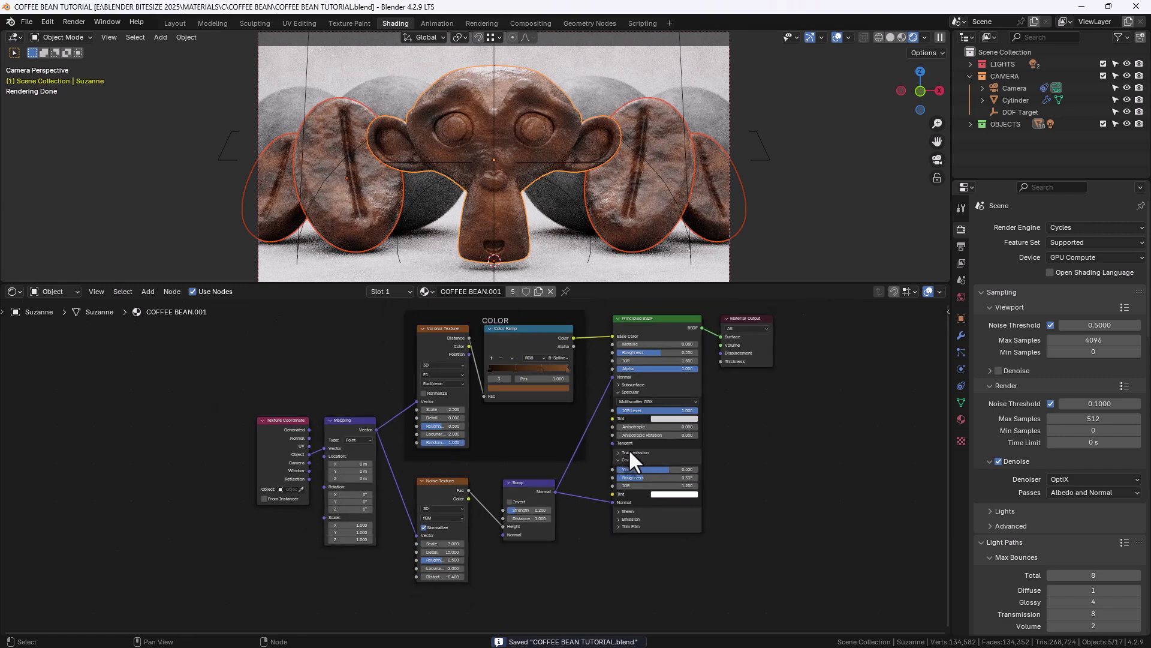
pyautogui.moveTo(411, 480); pyautogui.dragTo(516, 532)
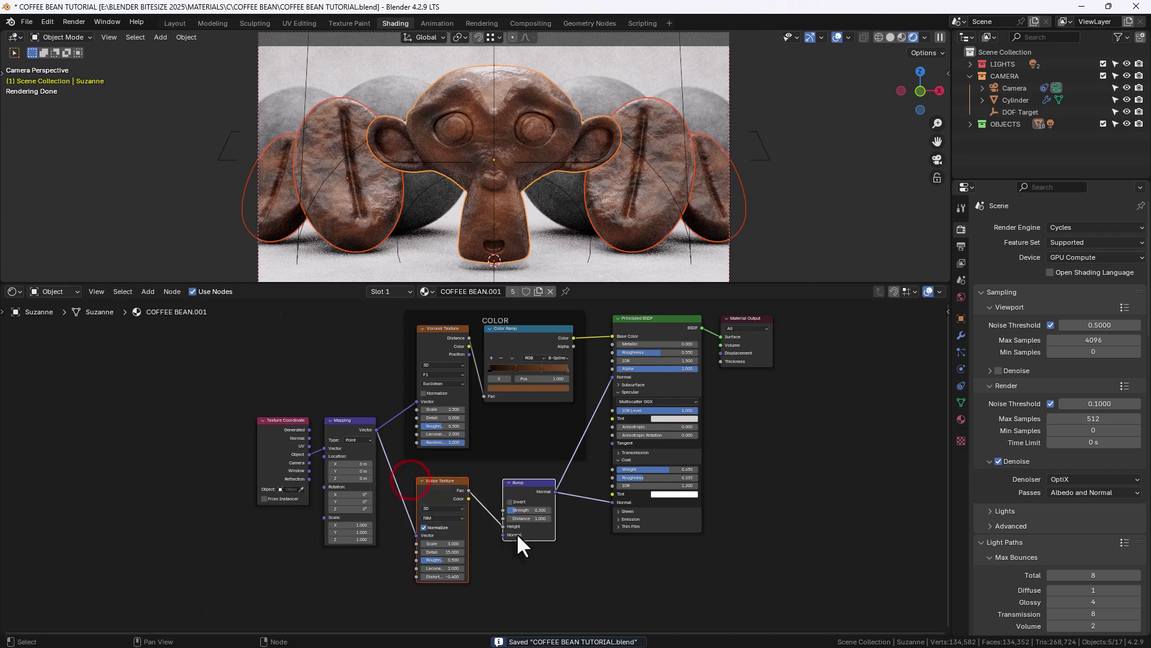
pyautogui.press('s')
pyautogui.press('y')
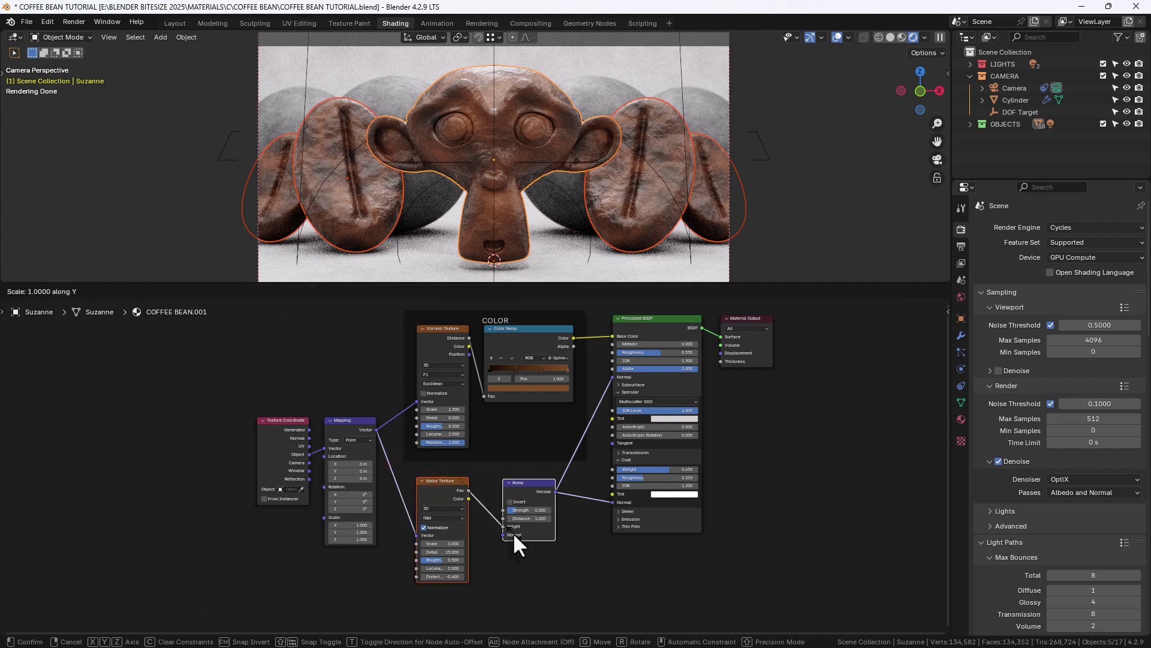
pyautogui.press('0')
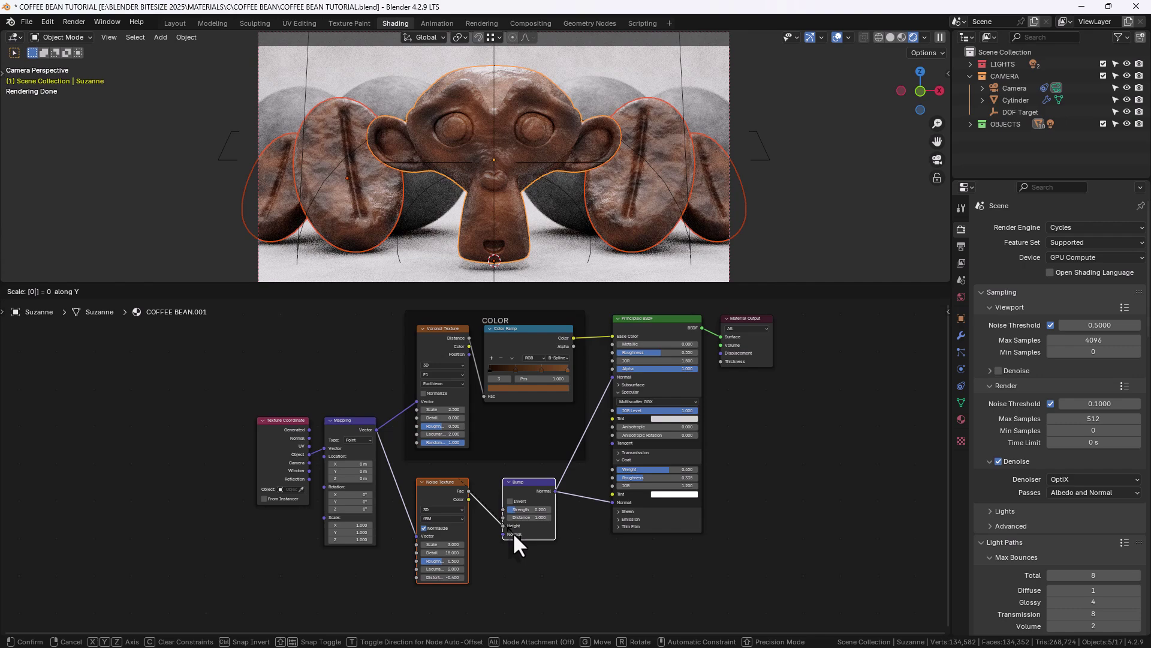
pyautogui.press('Return')
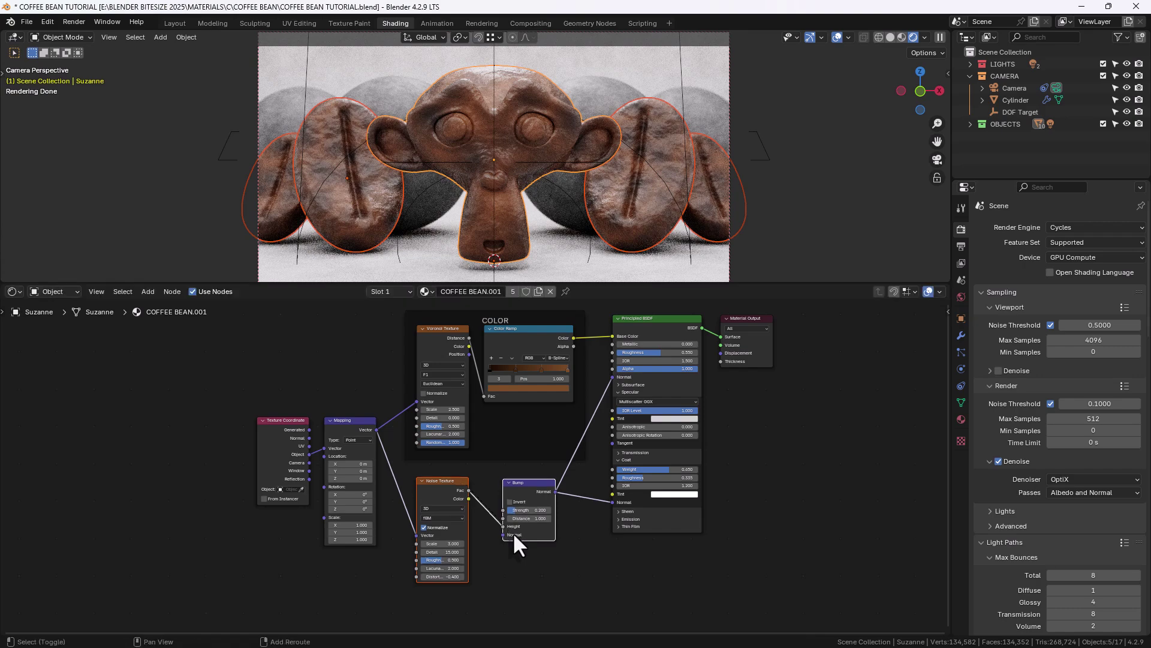
# Step: Undo that alignment and redo it so the two nodes' tops line up
pyautogui.hotkey('ctrl', 'z')
pyautogui.press('s')
pyautogui.press('y')
pyautogui.press('0')
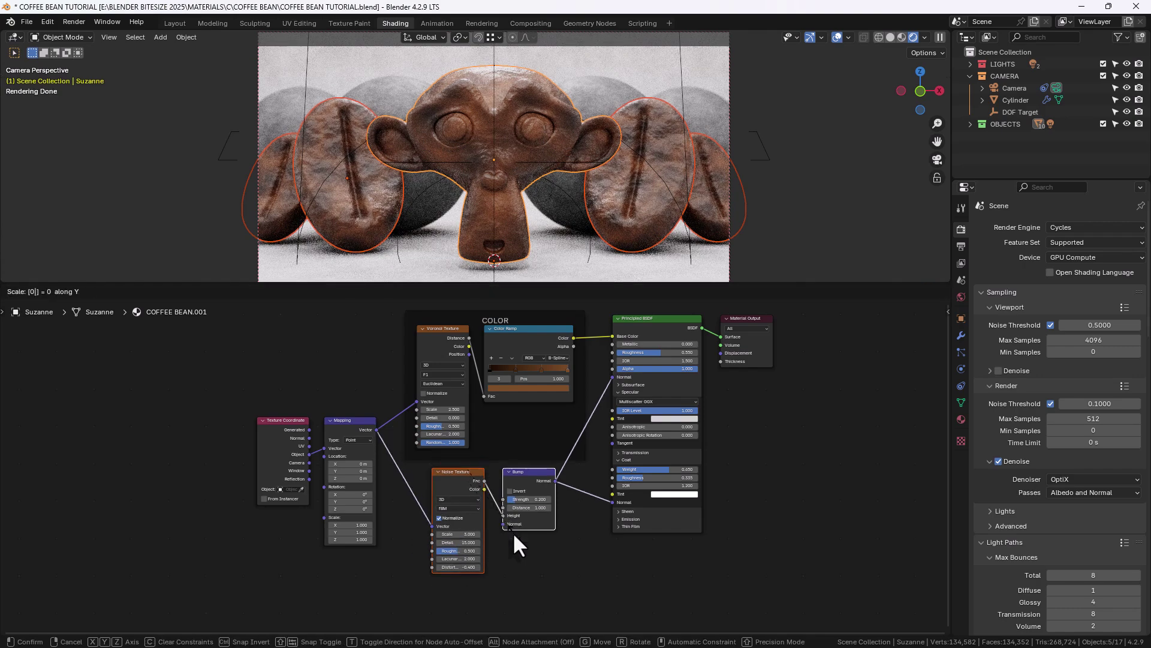
pyautogui.press('Return')
# Step: Lower the Noise and Bump nodes, wrap them in a frame, and name and label it DETAIL
pyautogui.press('g')
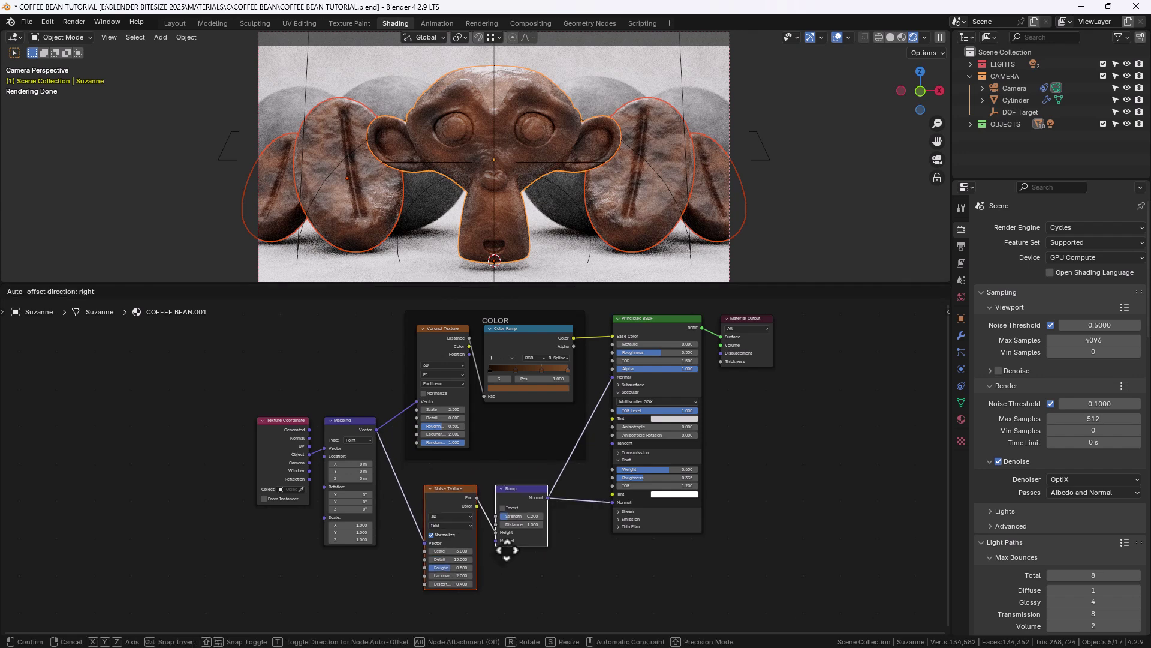
pyautogui.click(511, 550)
pyautogui.hotkey('ctrl', 'j')
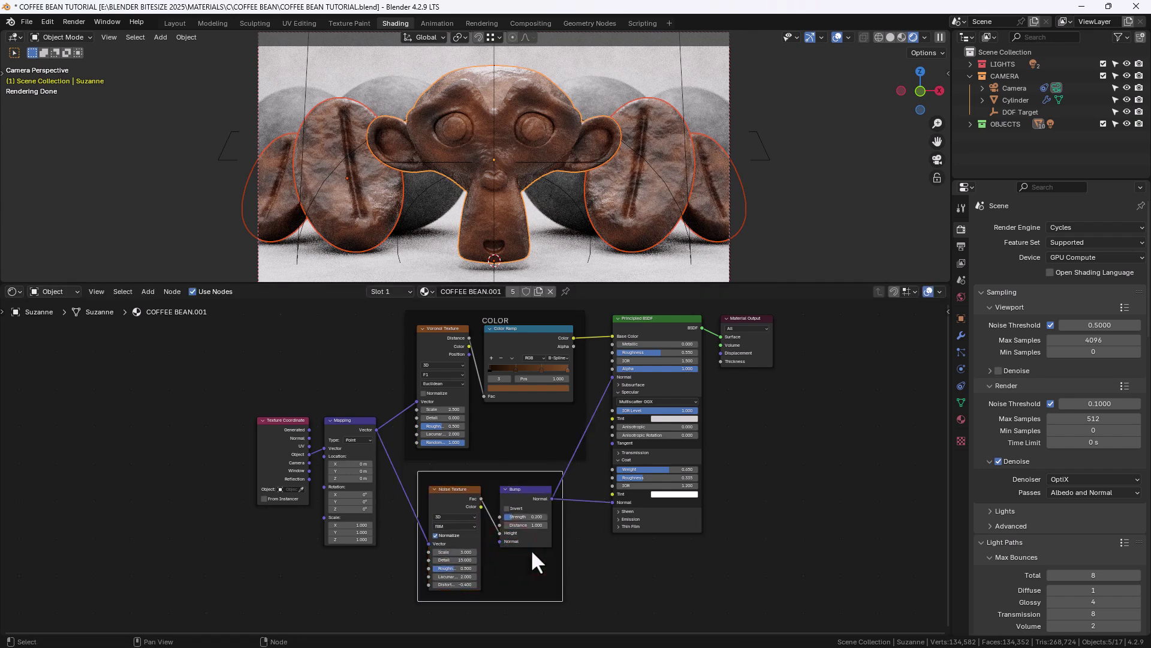
pyautogui.press('n')
pyautogui.click(869, 348)
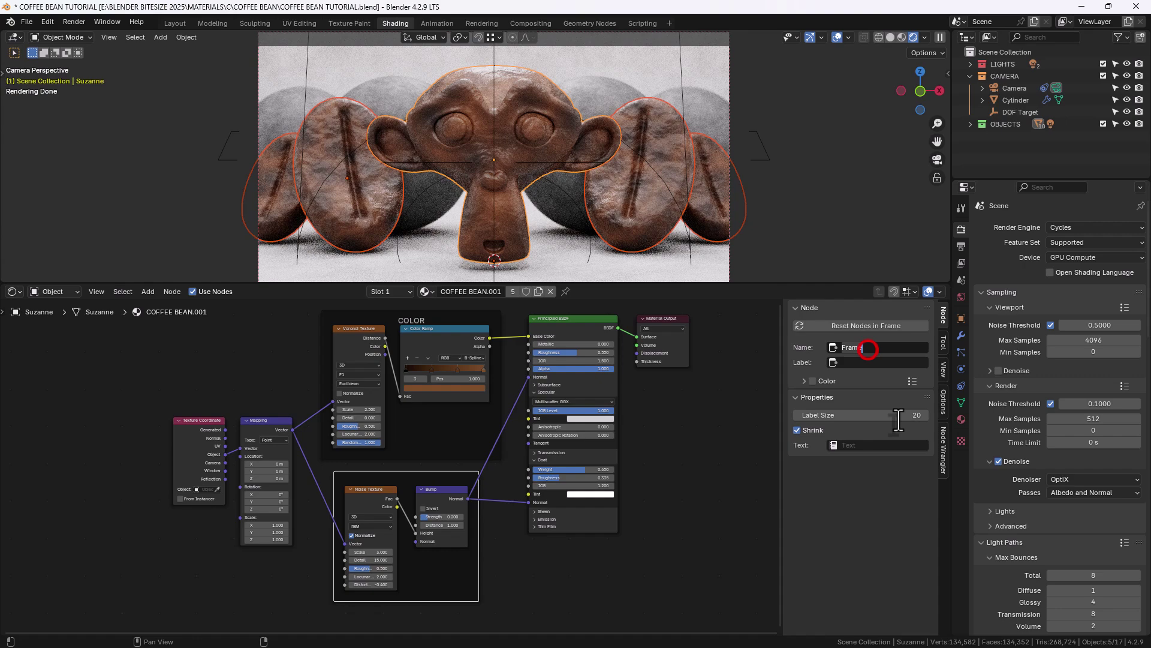
pyautogui.write('DETAIL')
pyautogui.press('Tab')
pyautogui.write('DETAIL')
pyautogui.press('Return')
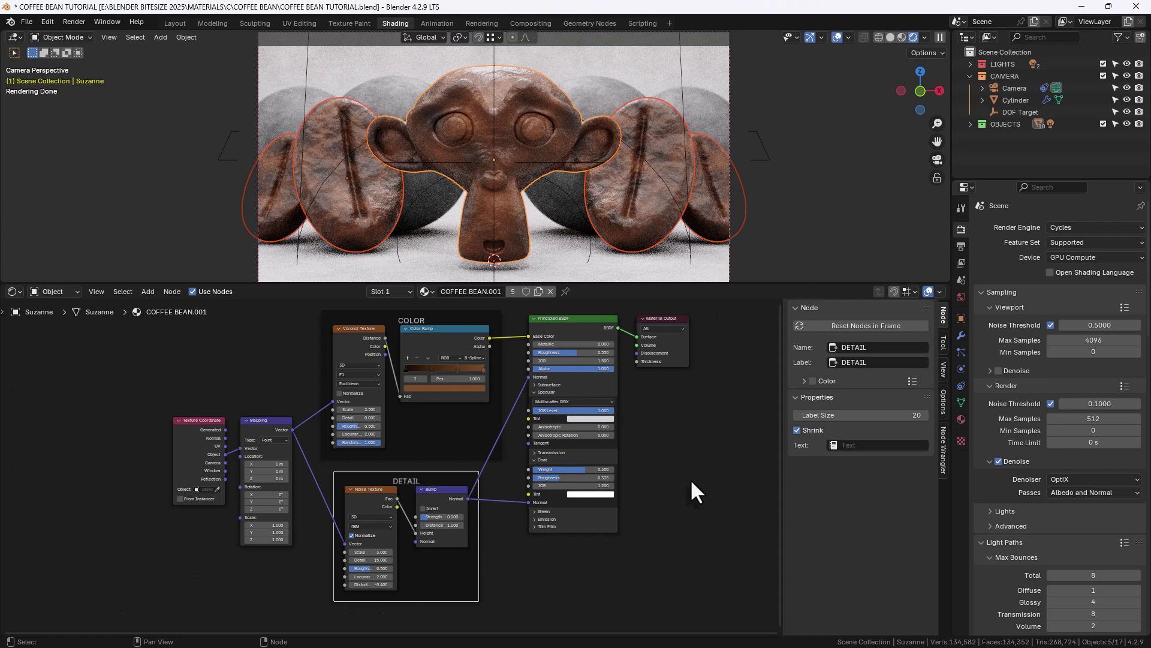
# Step: Save the file and set the Principled BSDF IOR to 1.45
pyautogui.press('n')
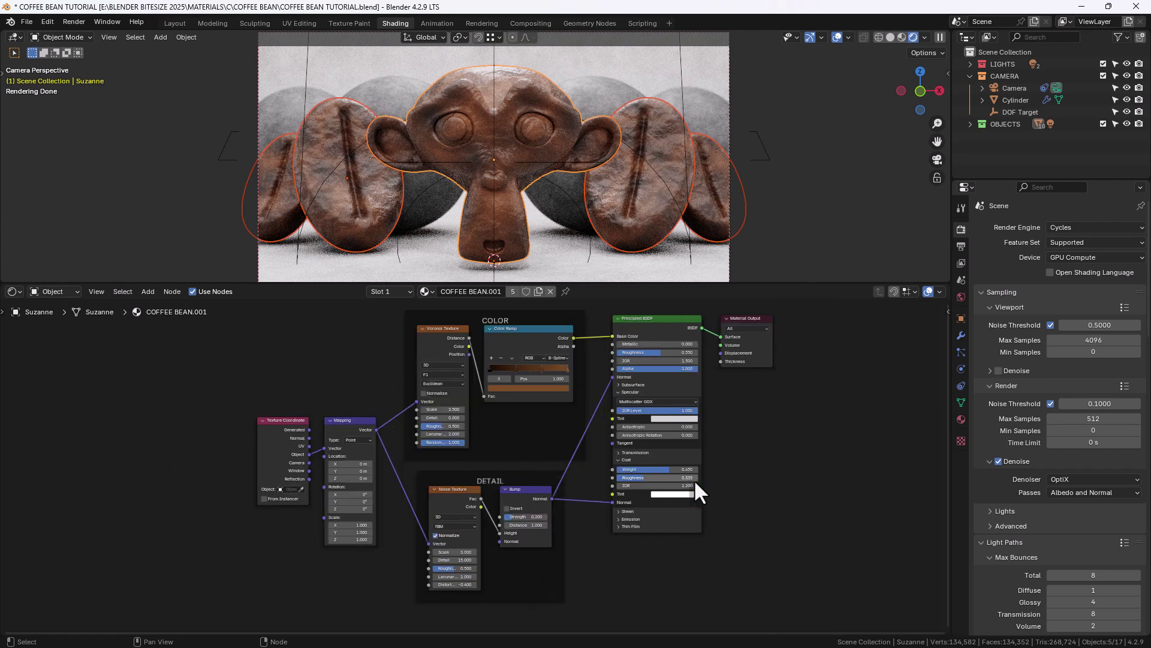
pyautogui.scroll(-1, 754, 455)
pyautogui.moveTo(748, 455); pyautogui.dragTo(743, 456, button='middle')
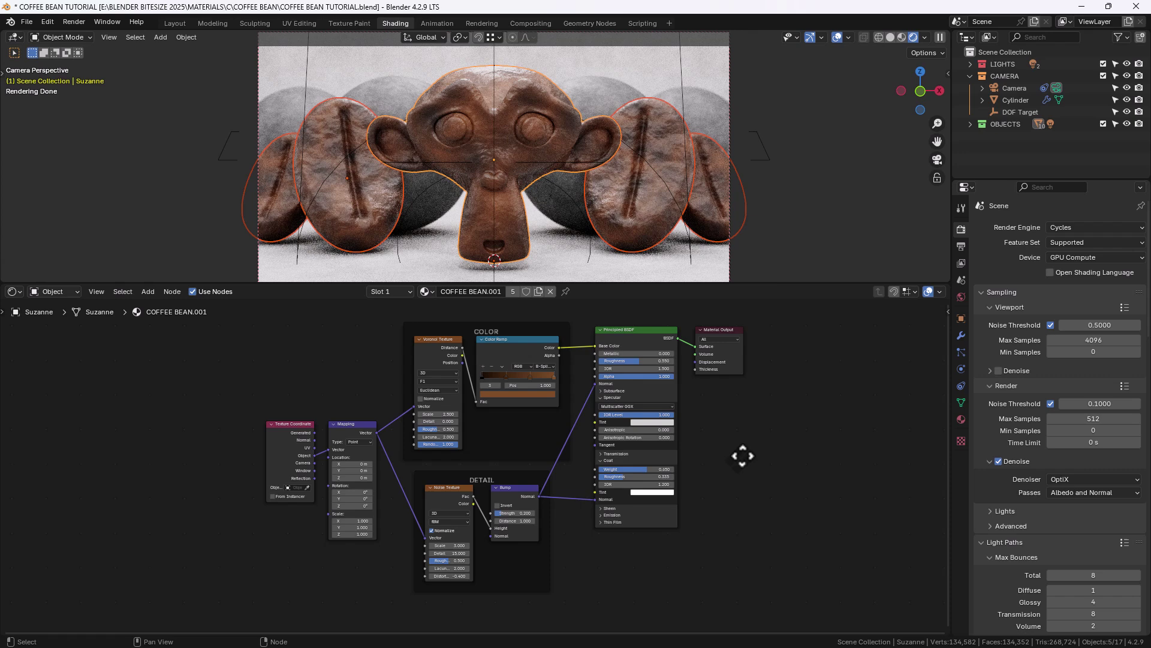
pyautogui.hotkey('ctrl', 's')
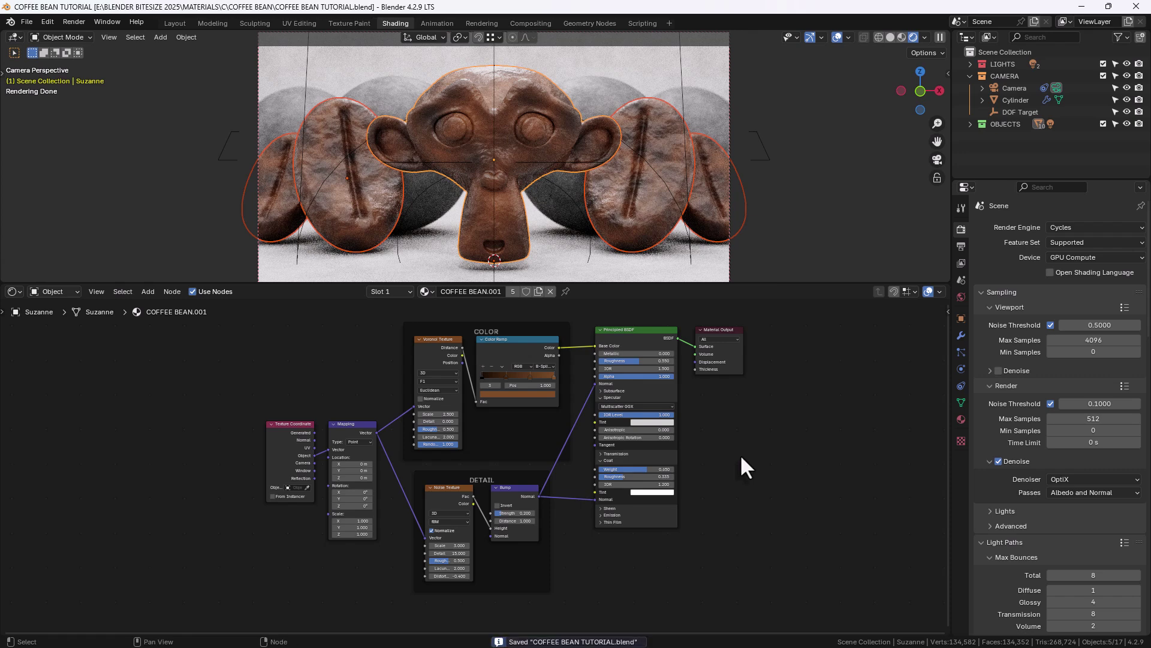
pyautogui.click(639, 369)
pyautogui.write('1.45')
pyautogui.press('Return')
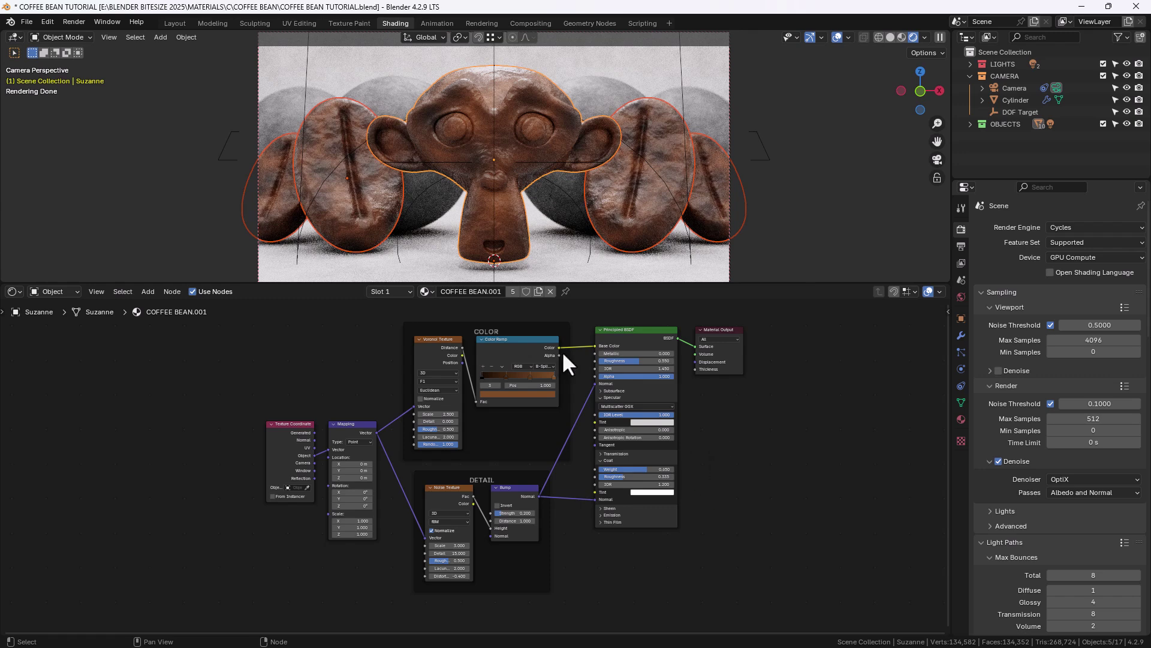
# Step: Preview the Color Ramp and Bump outputs, then reconnect the Principled BSDF to the output
pyautogui.keyDown('ctrl'); pyautogui.keyDown('shift'); pyautogui.click(534, 343); pyautogui.keyUp('shift'); pyautogui.keyUp('ctrl')
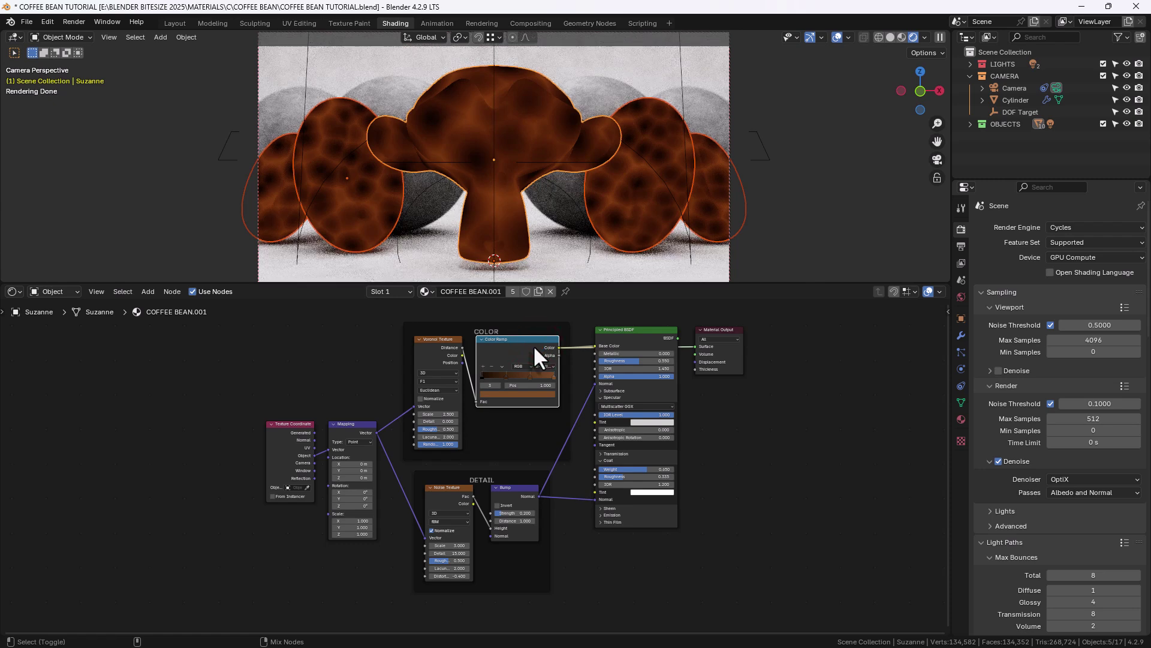
pyautogui.keyDown('ctrl'); pyautogui.keyDown('shift'); pyautogui.click(519, 488); pyautogui.keyUp('shift'); pyautogui.keyUp('ctrl')
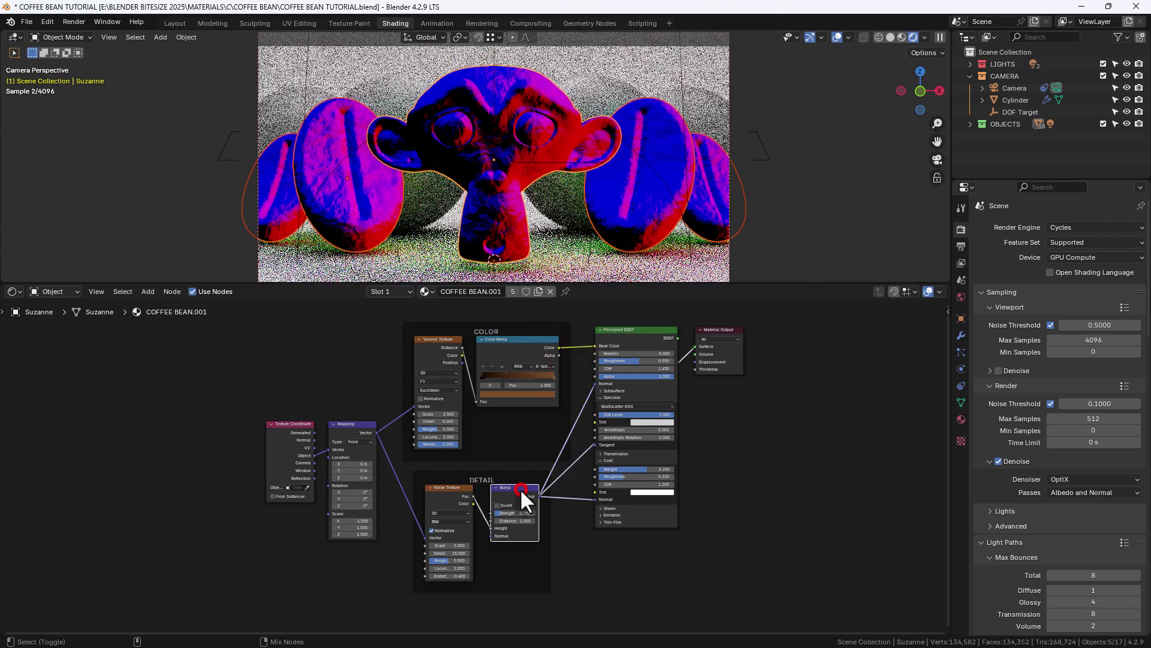
pyautogui.keyDown('ctrl'); pyautogui.keyDown('shift'); pyautogui.click(621, 333); pyautogui.keyUp('shift'); pyautogui.keyUp('ctrl')
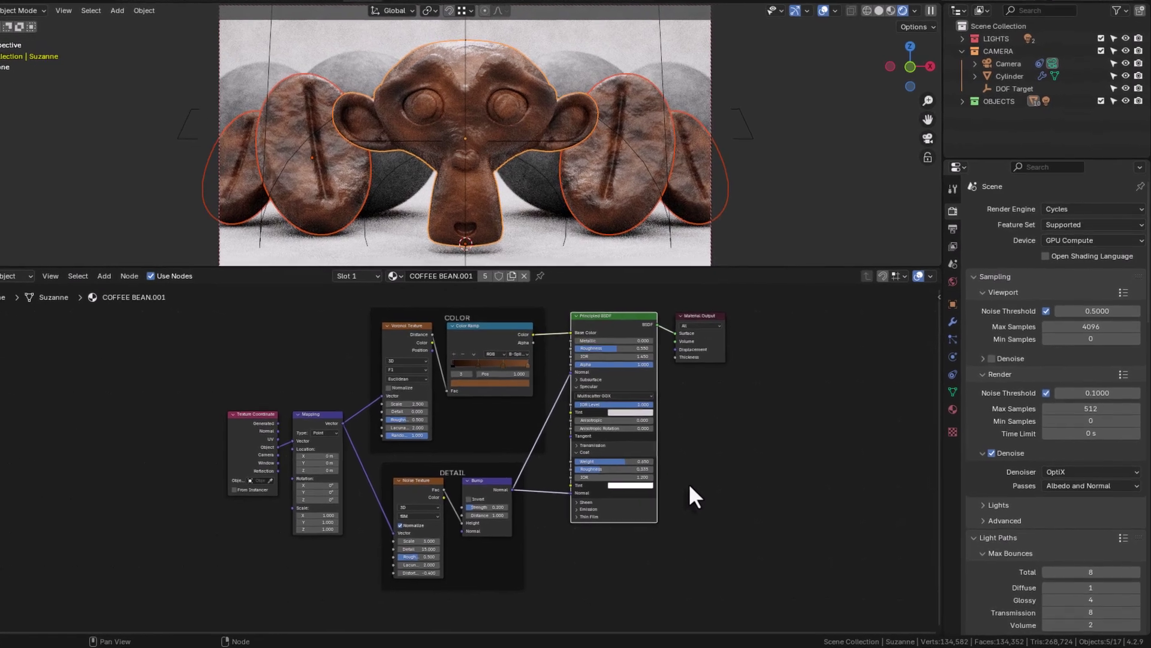
# Step: Save the file and set viewport Max Samples to 512
pyautogui.click(708, 491)
pyautogui.hotkey('ctrl', 's')
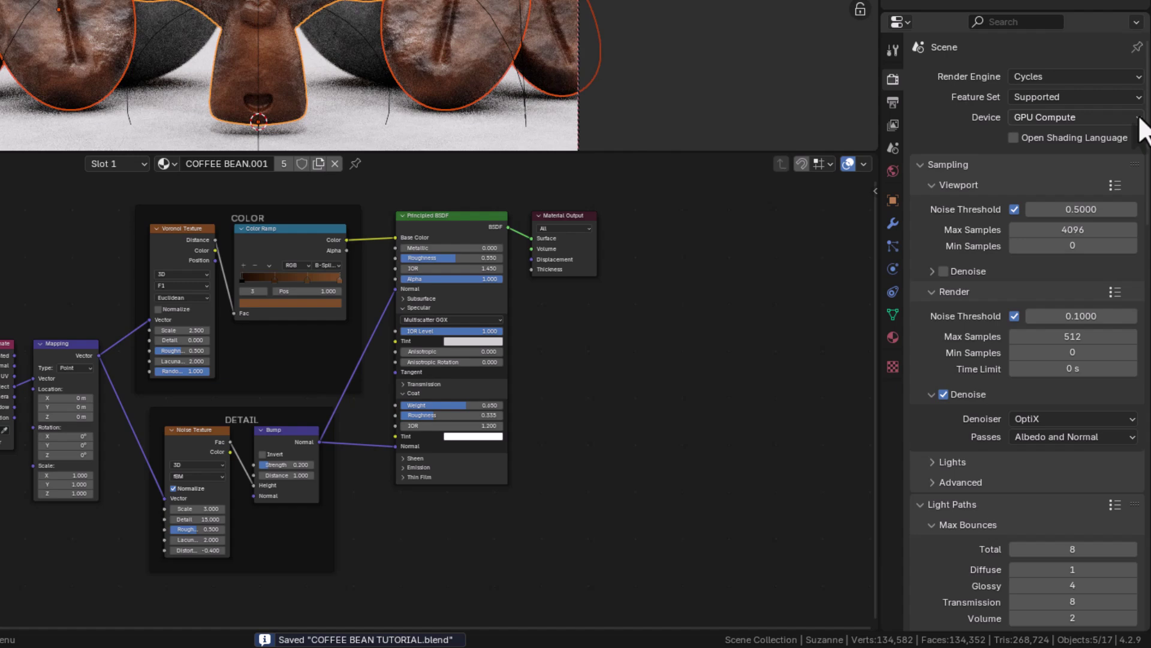
pyautogui.moveTo(1148, 114); pyautogui.dragTo(1148, 122)
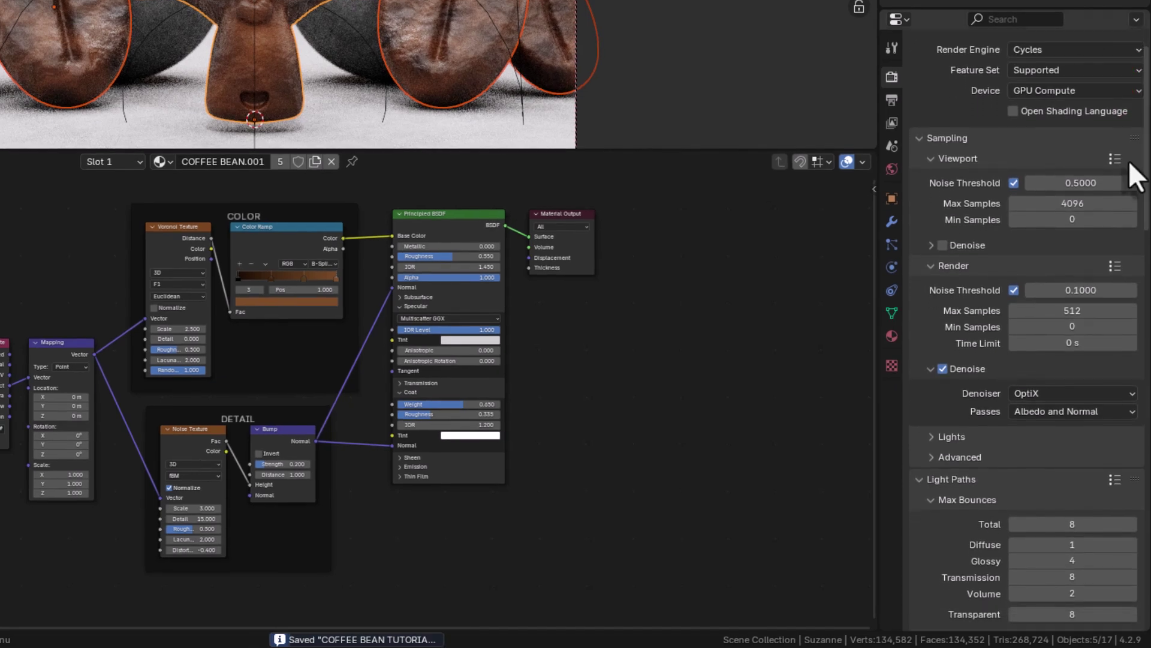
pyautogui.click(1092, 182)
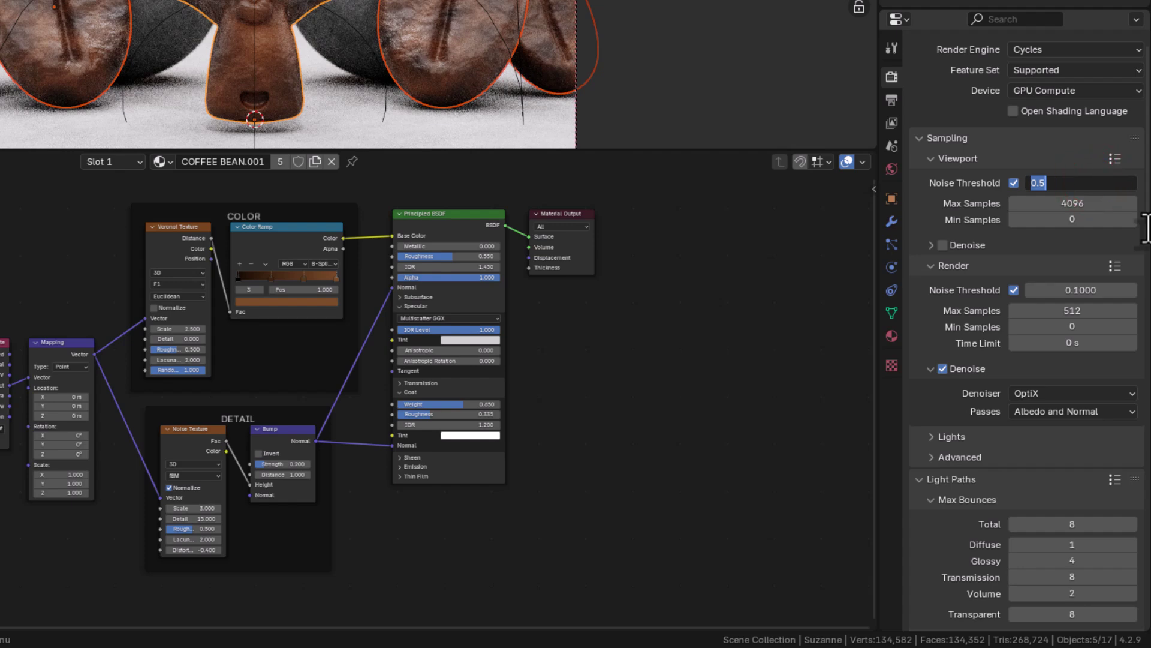
pyautogui.press('Tab')
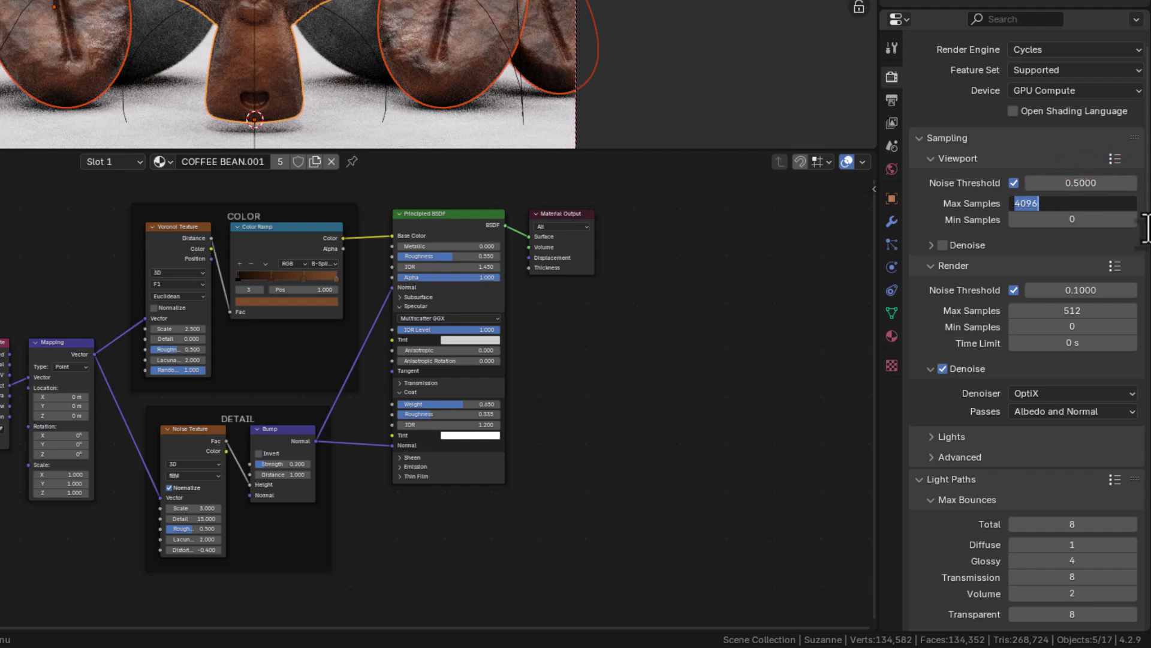
pyautogui.write('512')
pyautogui.press('Return')
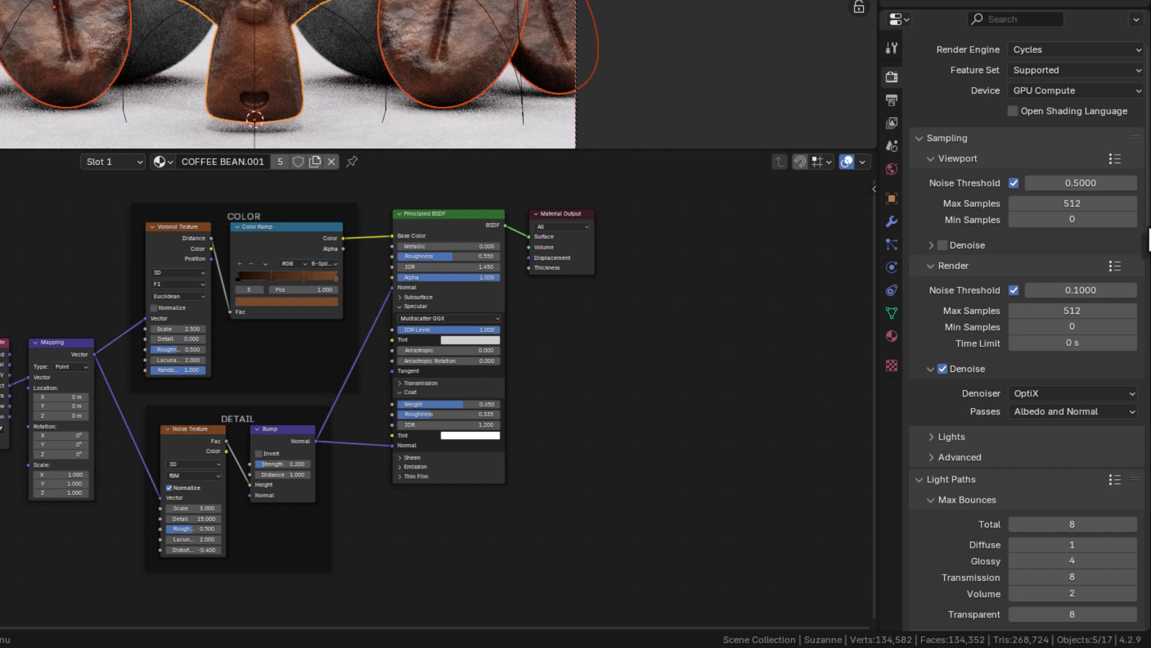
# Step: Set viewport denoising to OptiX with Albedo and Normal passes, then switch Denoise off
pyautogui.click(945, 247)
pyautogui.click(931, 245)
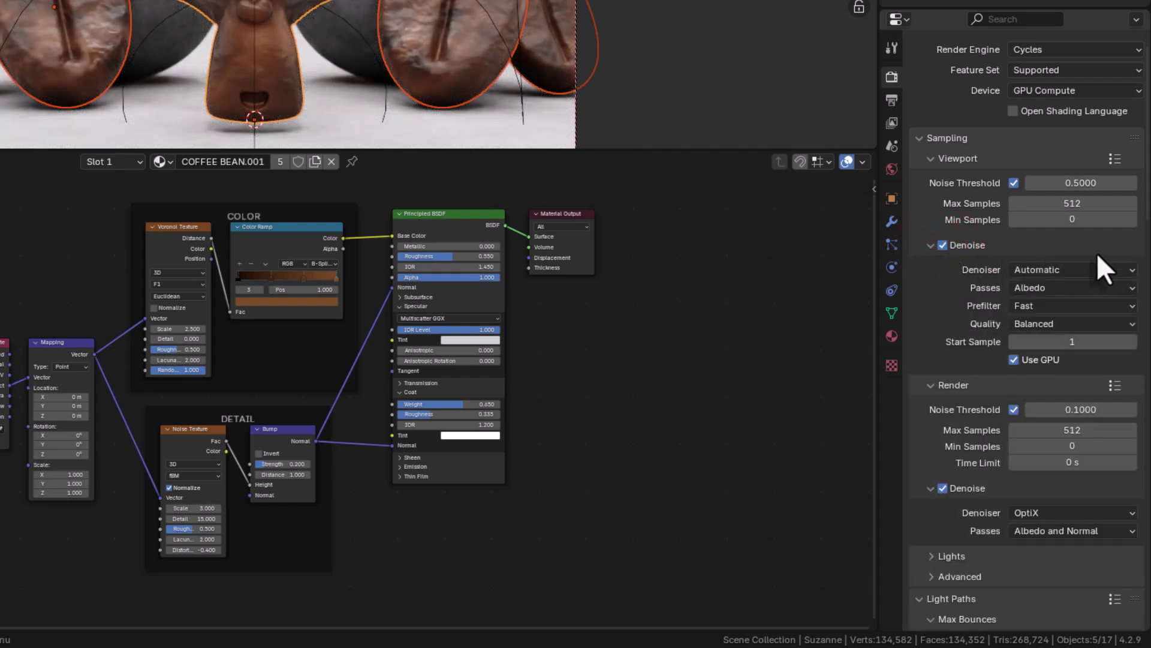
pyautogui.click(1088, 269)
pyautogui.click(1084, 300)
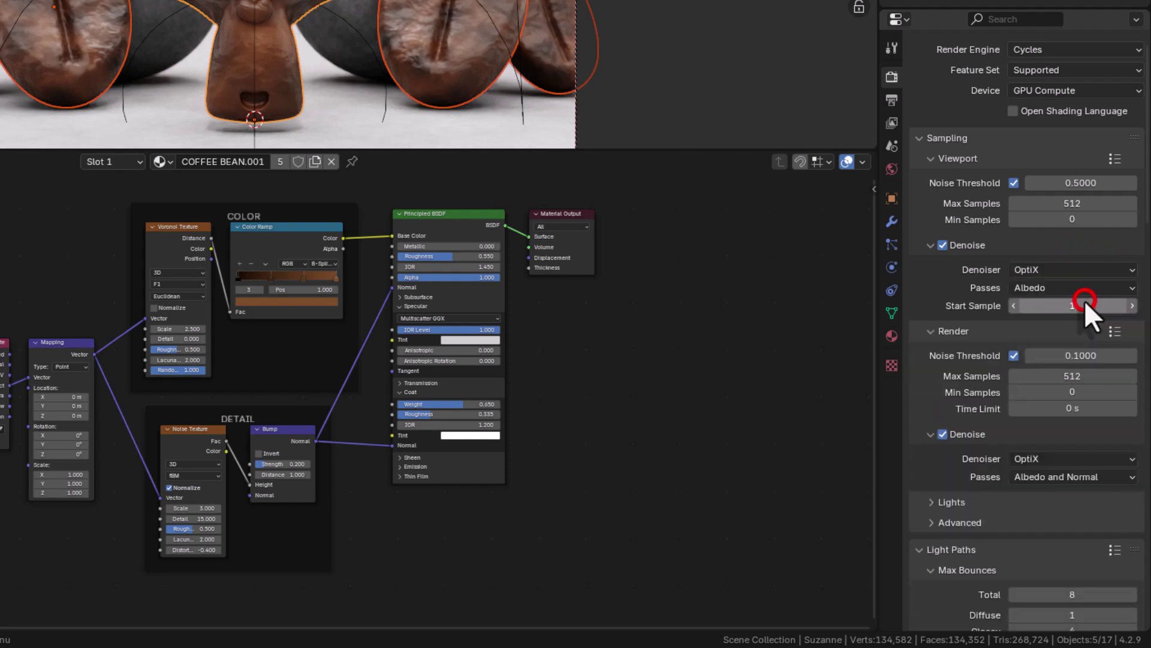
pyautogui.click(1111, 287)
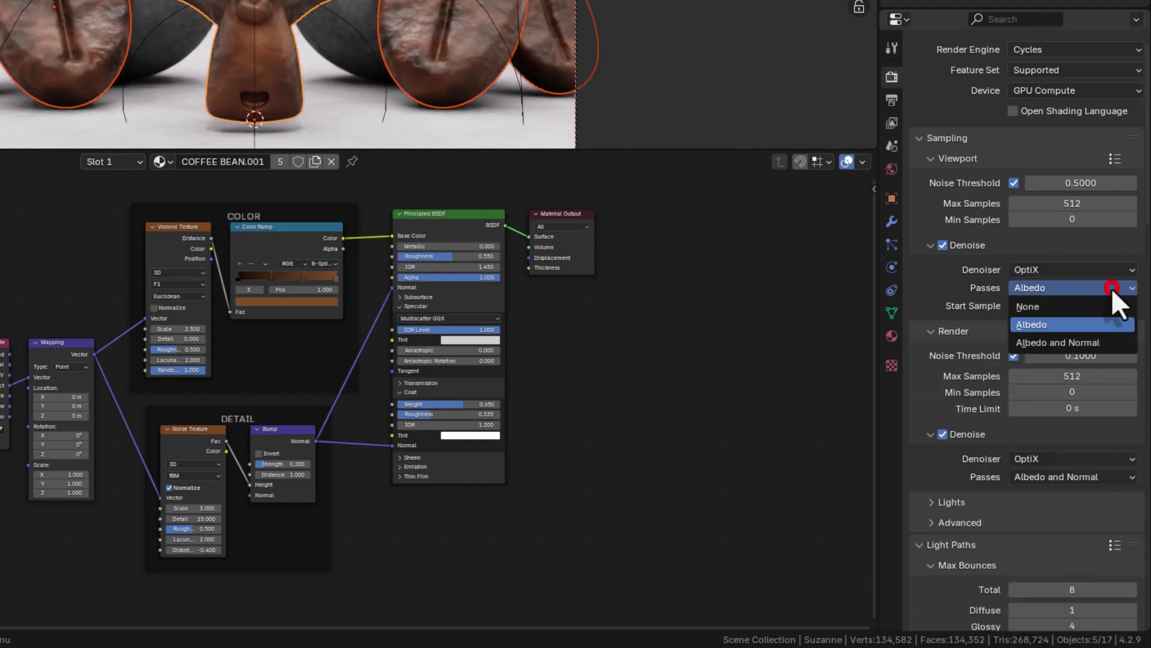
pyautogui.click(1102, 340)
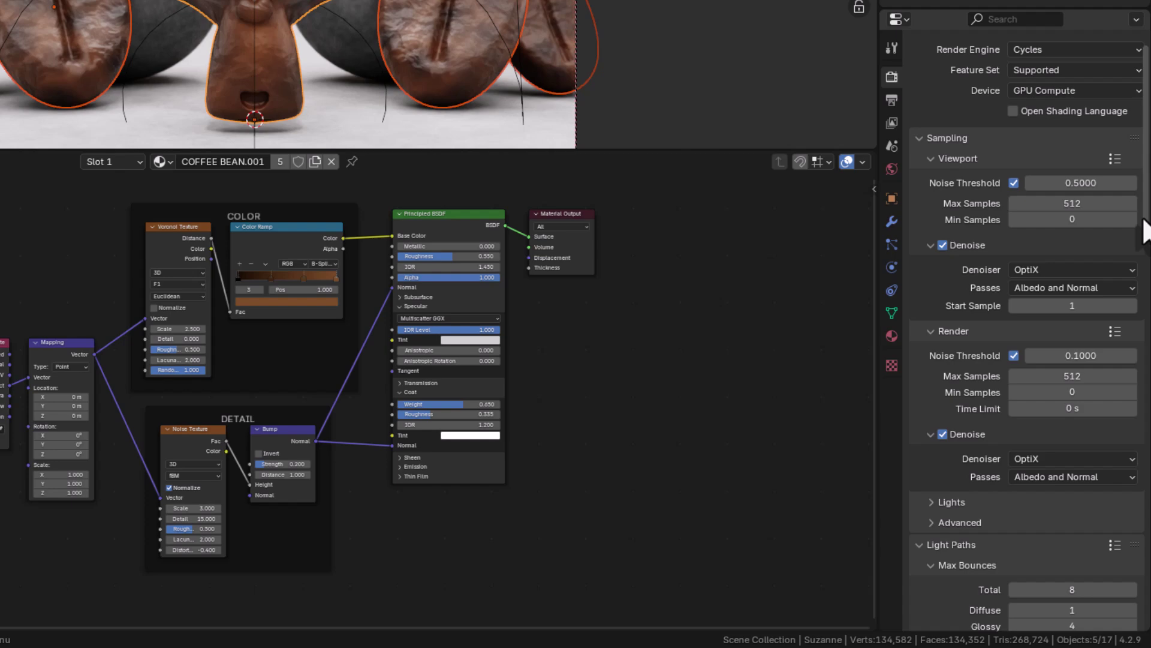
pyautogui.scroll(-2, 1145, 231)
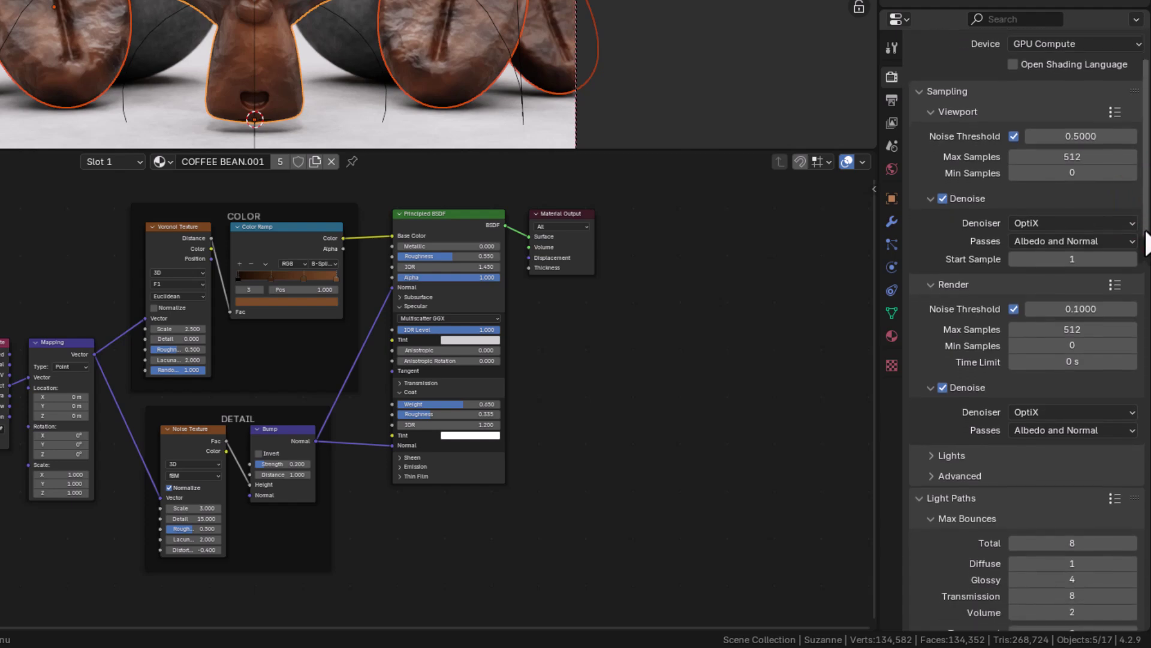
pyautogui.scroll(-1, 1147, 243)
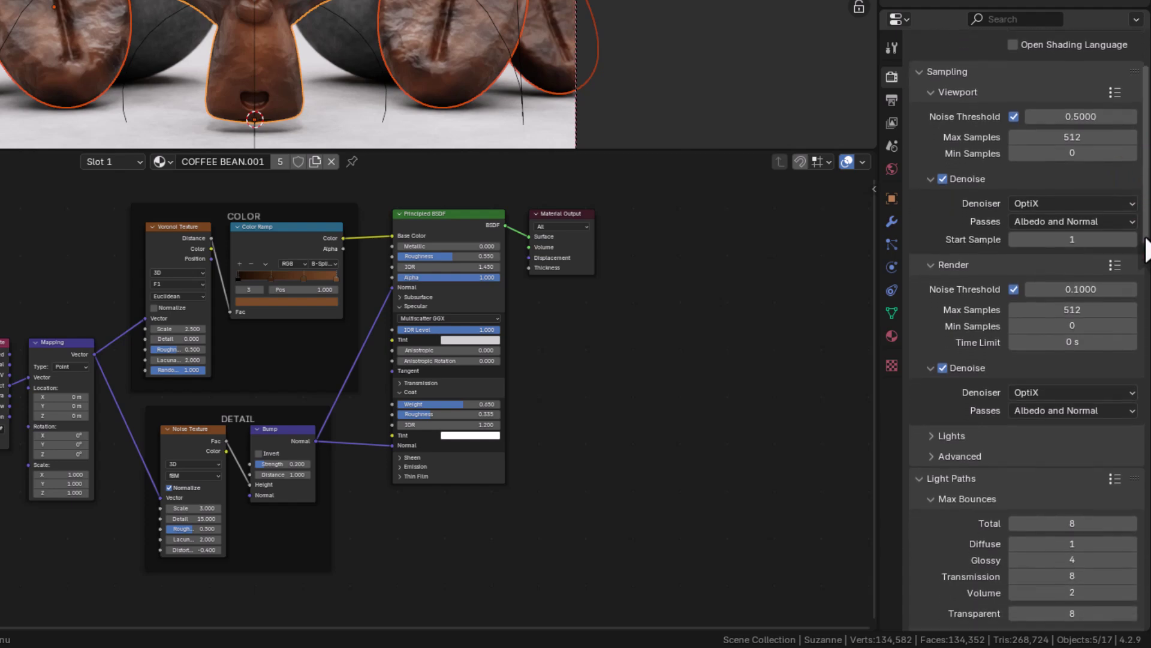
pyautogui.click(943, 179)
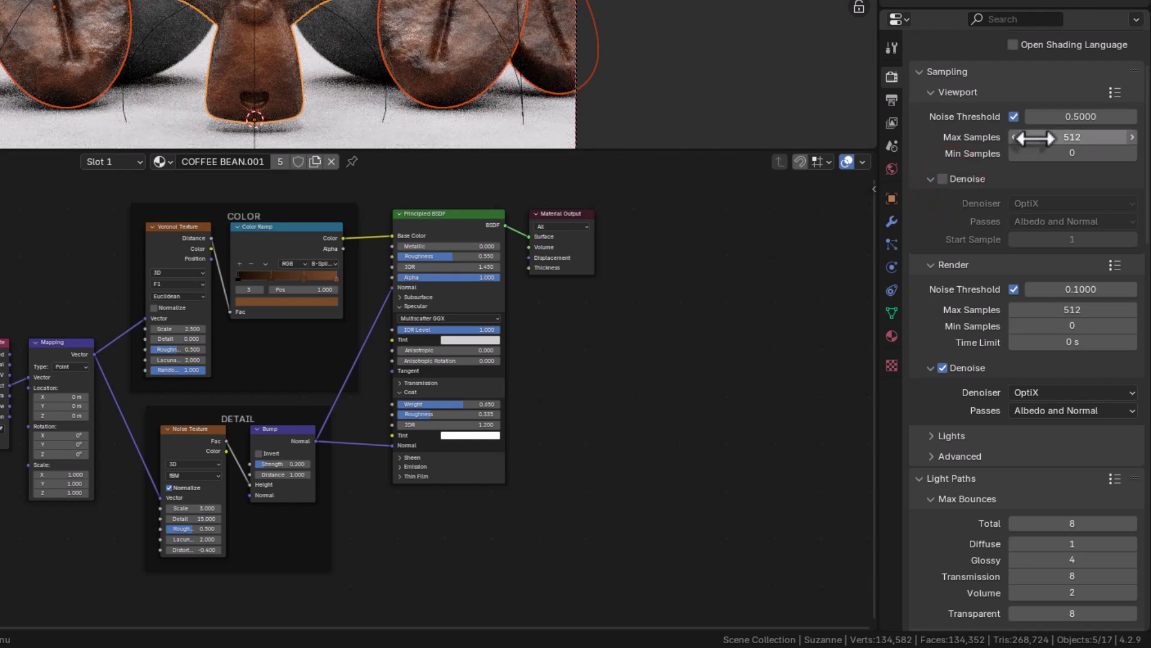
pyautogui.click(961, 92)
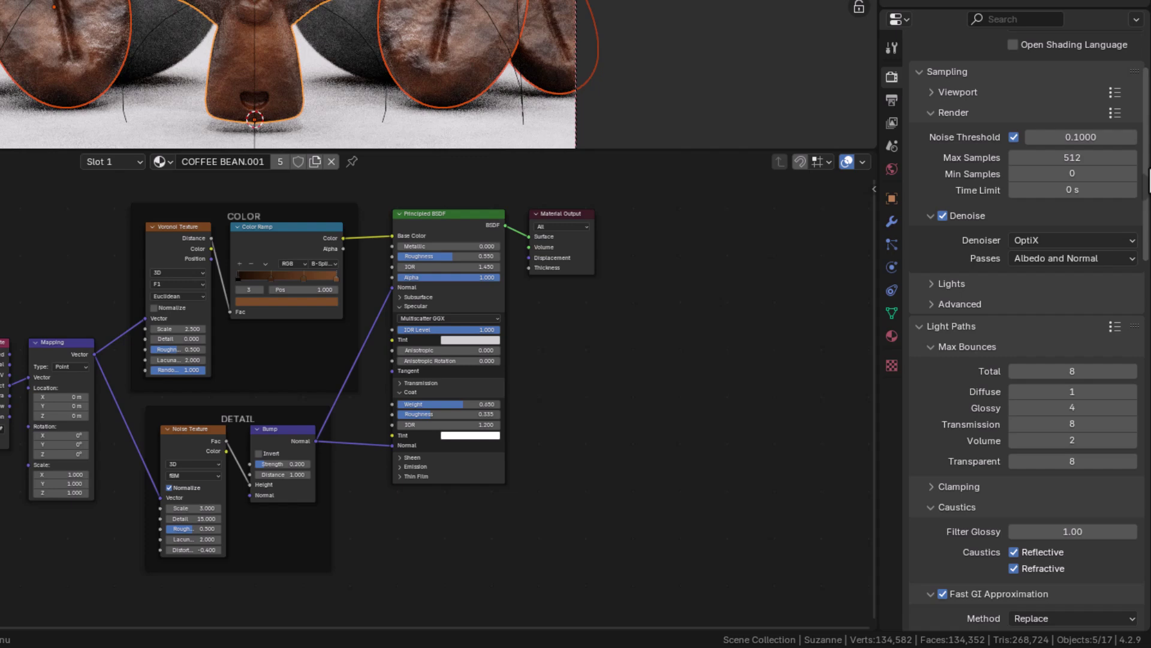
# Step: Expand the Lights and Advanced render panels, then show View Layer passes with Denoising Data
pyautogui.moveTo(1146, 168); pyautogui.dragTo(1146, 217)
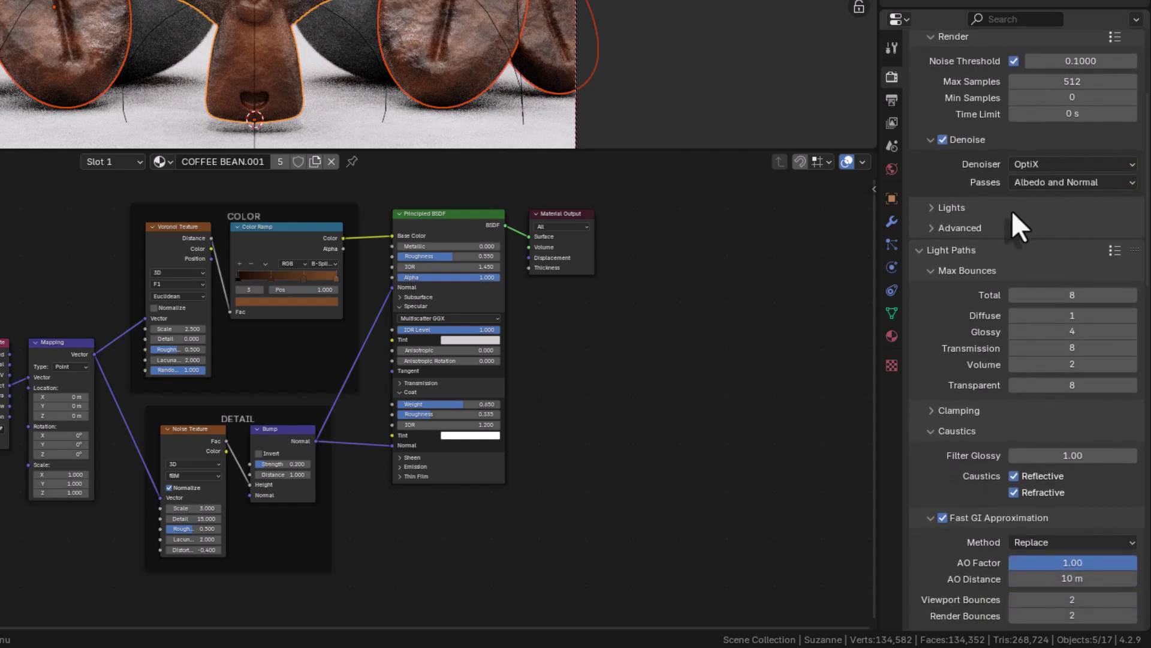
pyautogui.click(961, 213)
pyautogui.click(962, 273)
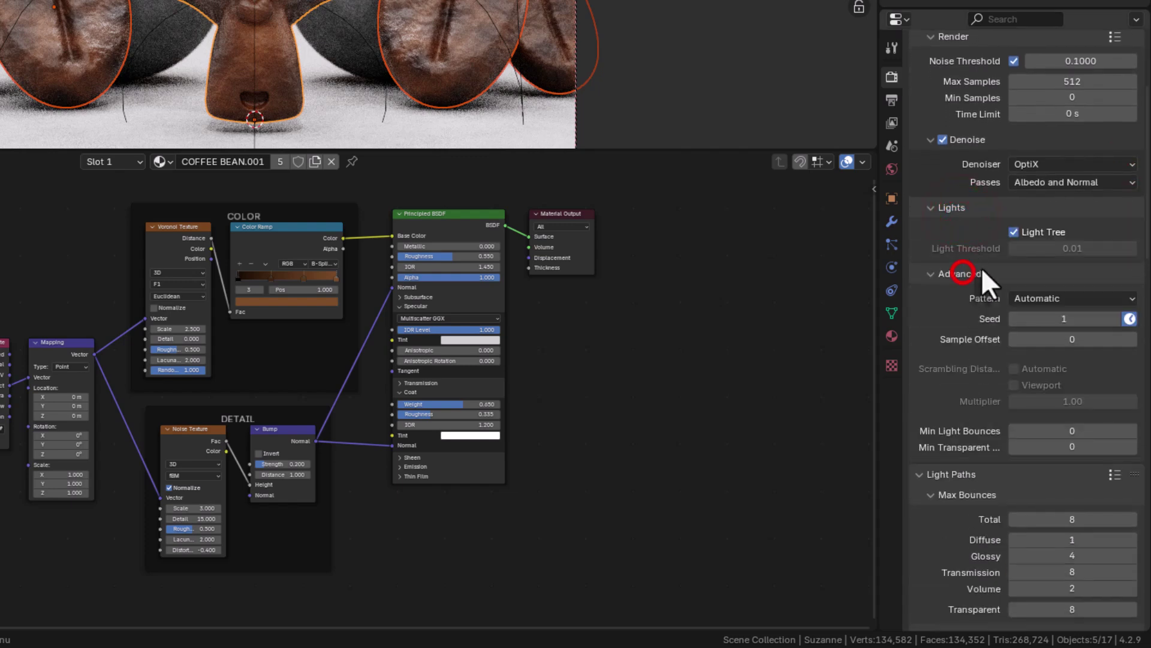
pyautogui.moveTo(1146, 234); pyautogui.dragTo(1147, 646)
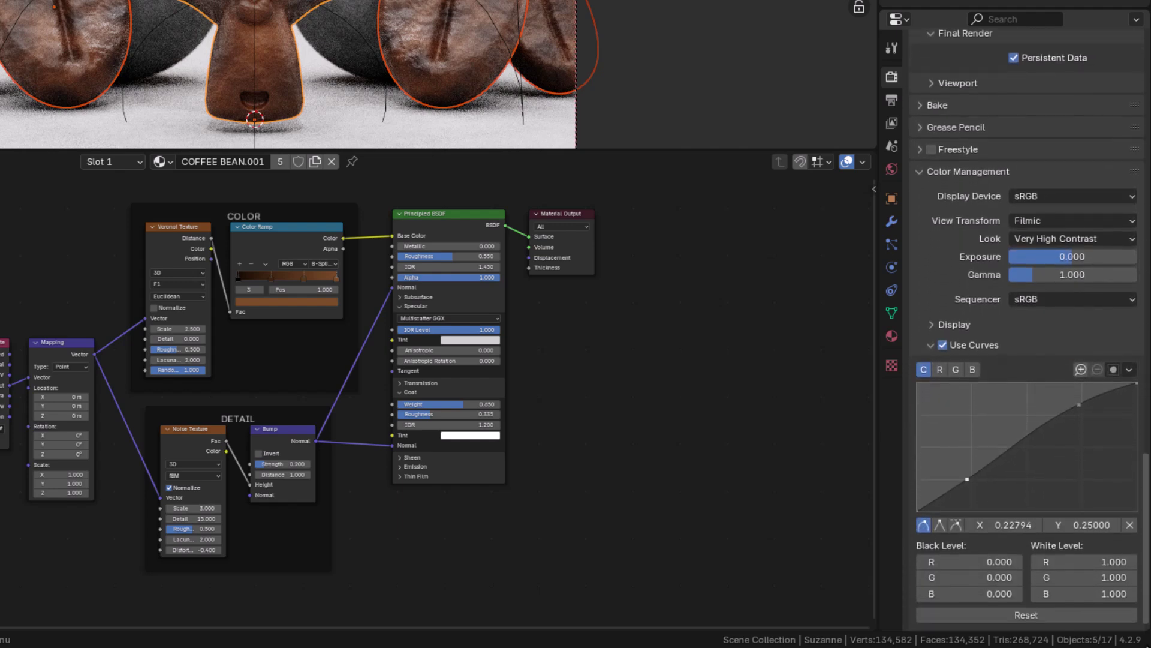
pyautogui.click(887, 129)
pyautogui.scroll(15, 956, 193)
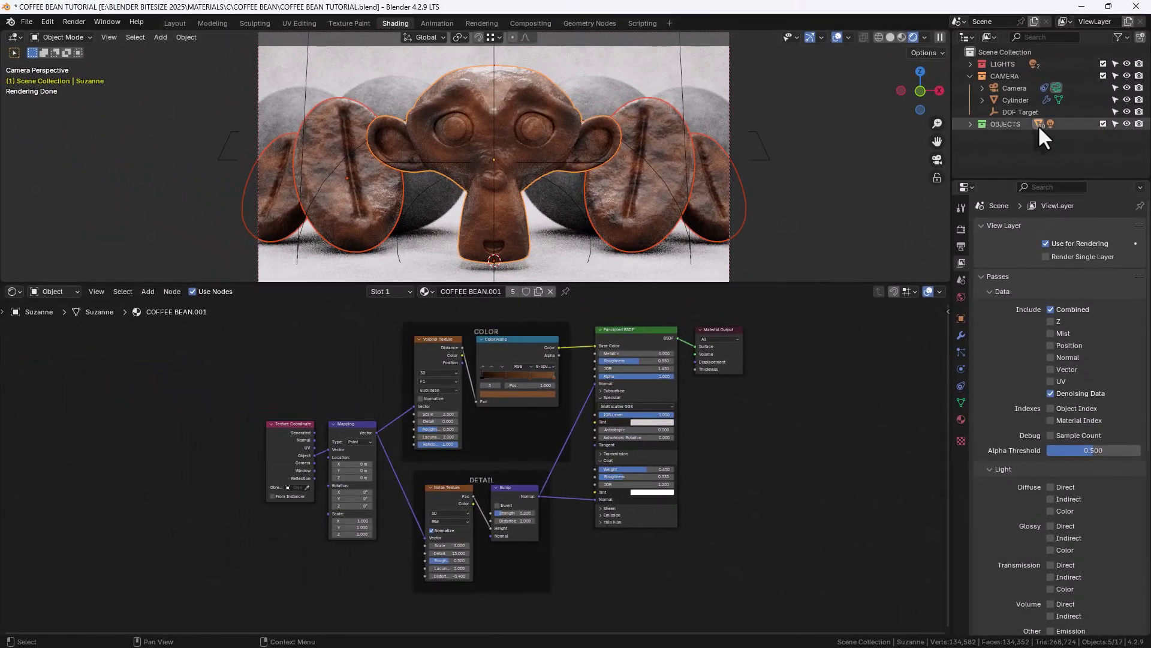
# Step: Inspect Spot Light (250 W disk area light) and Spot Light.001 (1500 W spot) settings
pyautogui.click(970, 63)
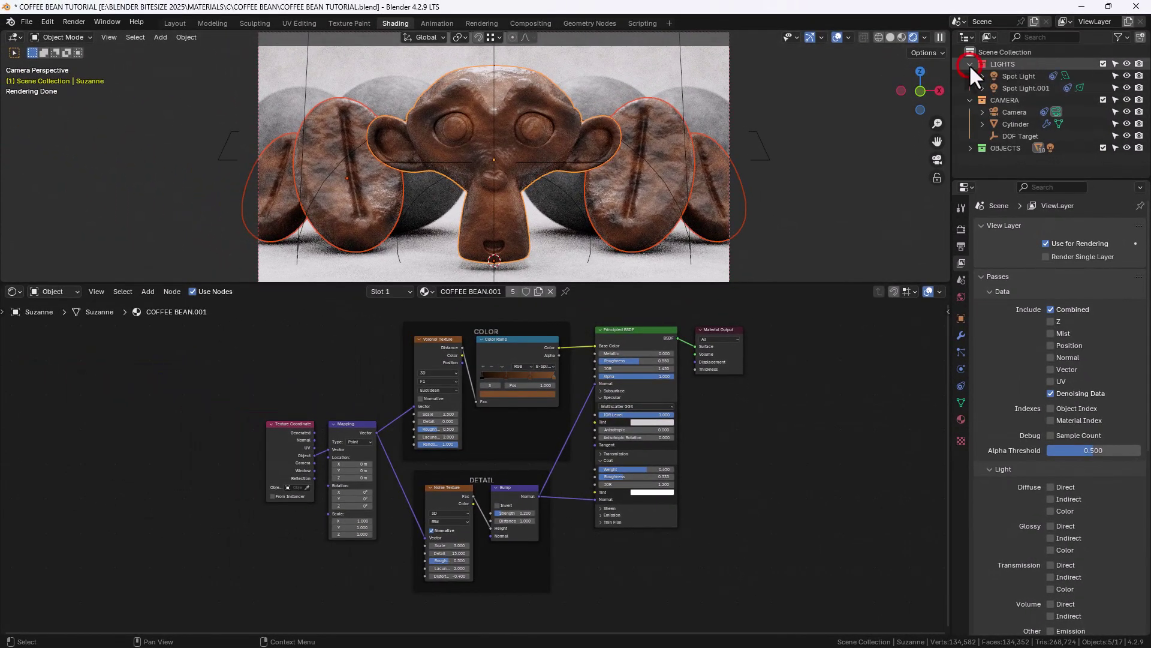
pyautogui.click(1018, 77)
pyautogui.click(960, 372)
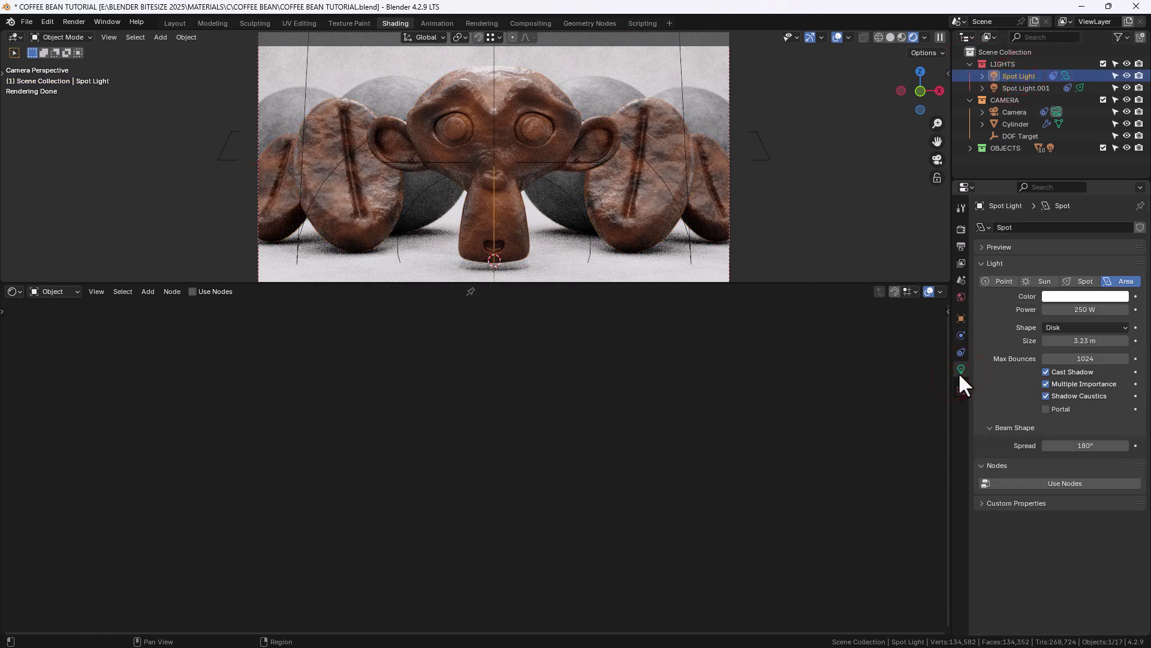
pyautogui.click(1009, 85)
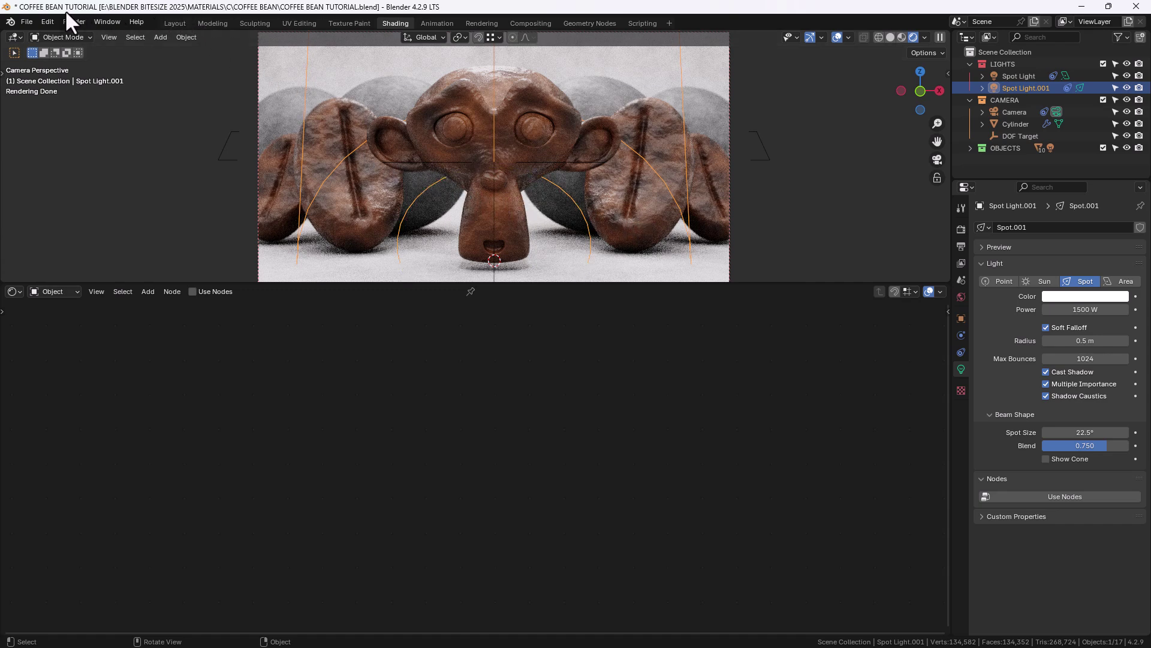
# Step: Show the Denoise and Brightness/Contrast (0.75, 0.5) compositor tree, reviewing output and view layer settings
pyautogui.click(532, 24)
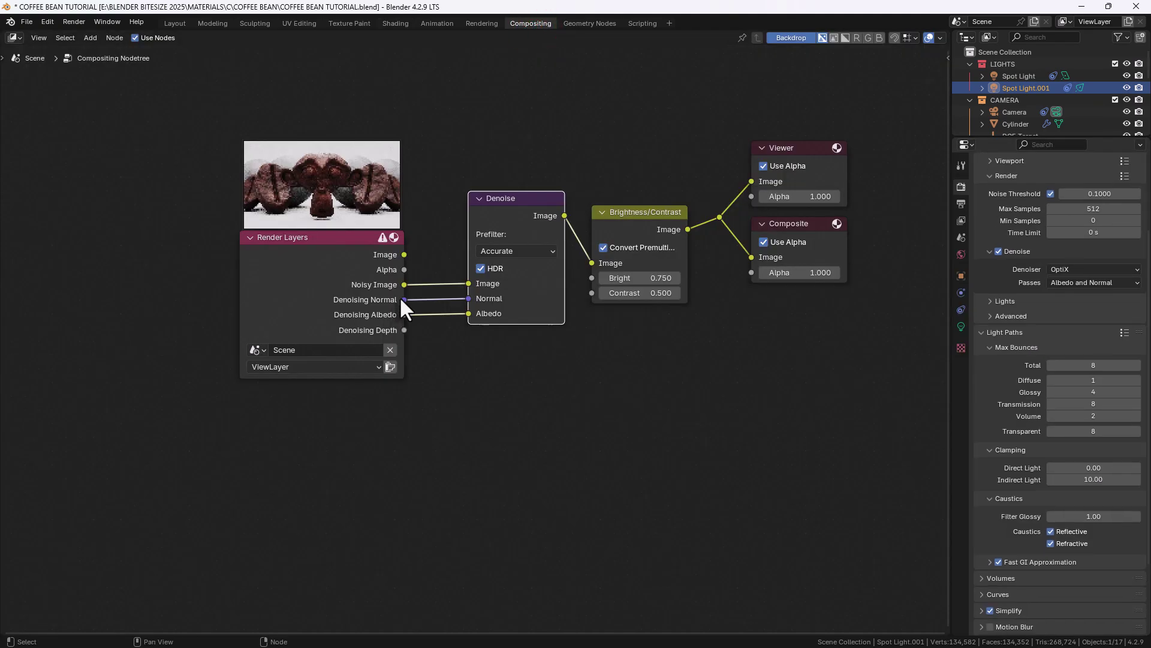
pyautogui.click(960, 206)
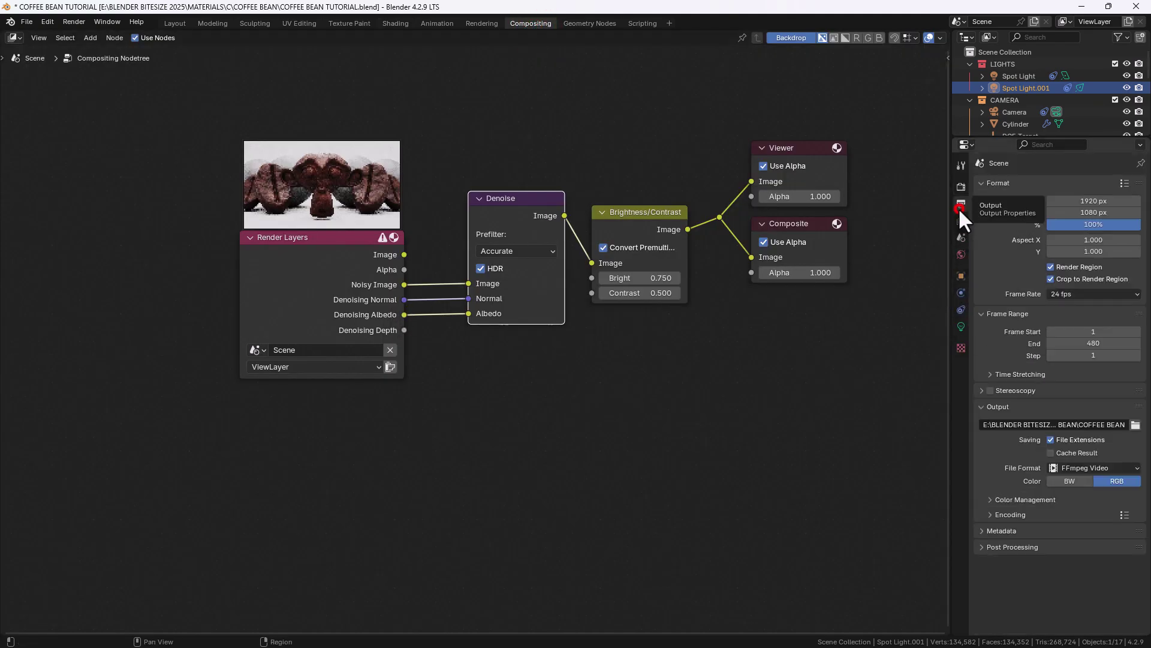
pyautogui.click(960, 220)
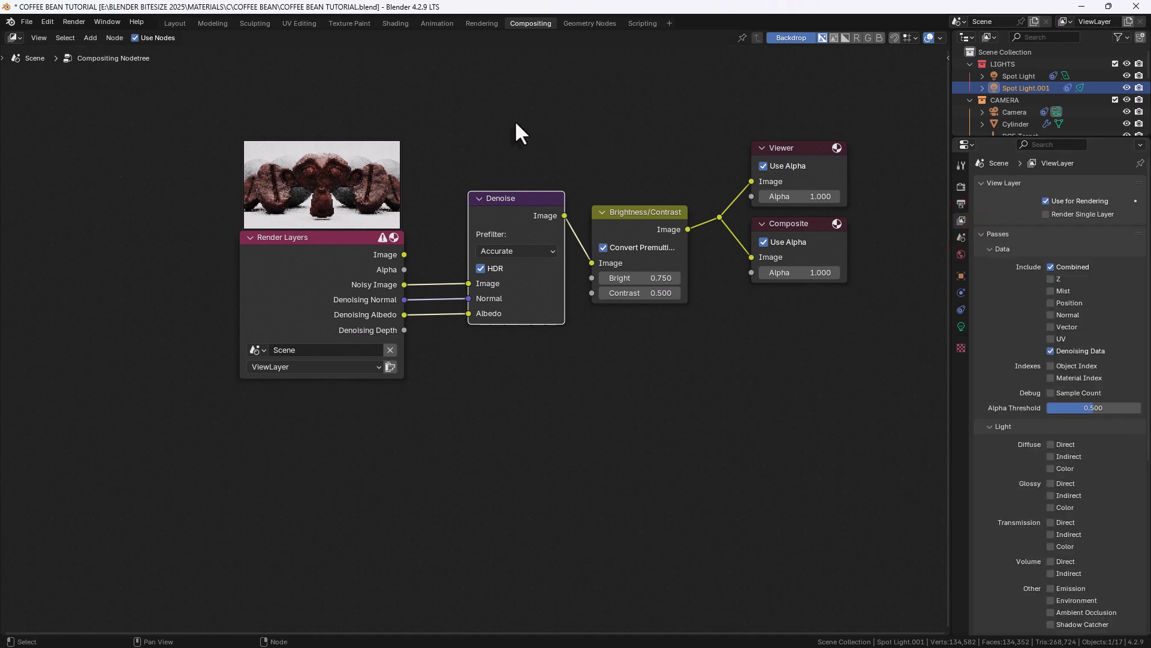
pyautogui.click(72, 21)
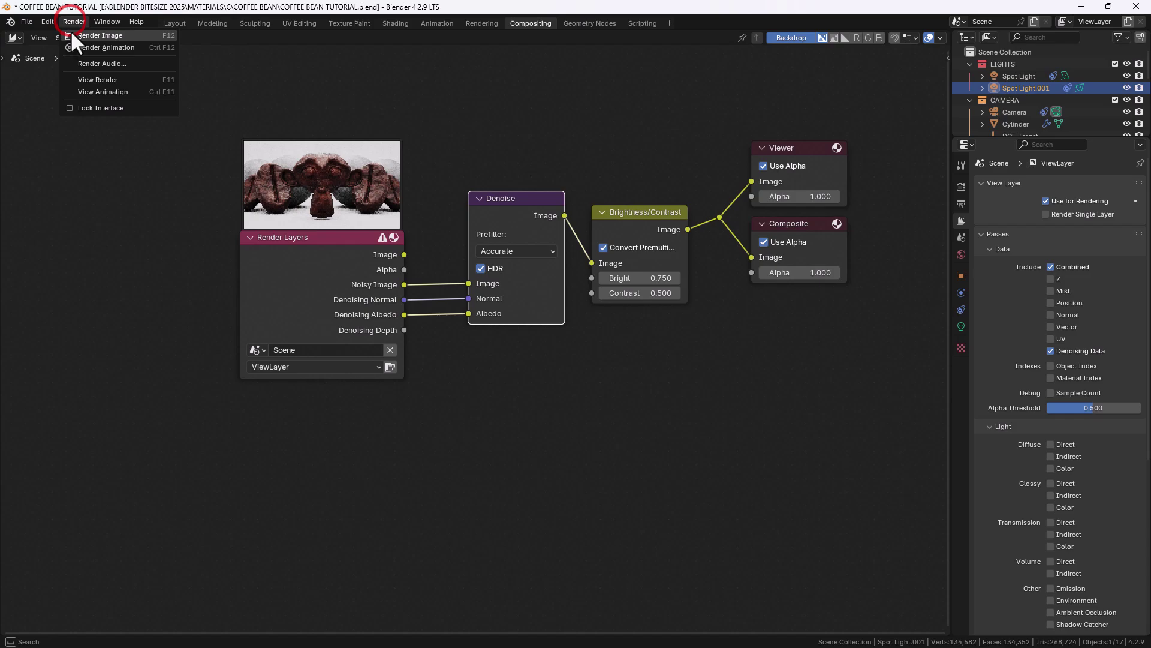
# Step: Render the final image of Suzanne among the coffee beans with Render Image
pyautogui.click(99, 35)
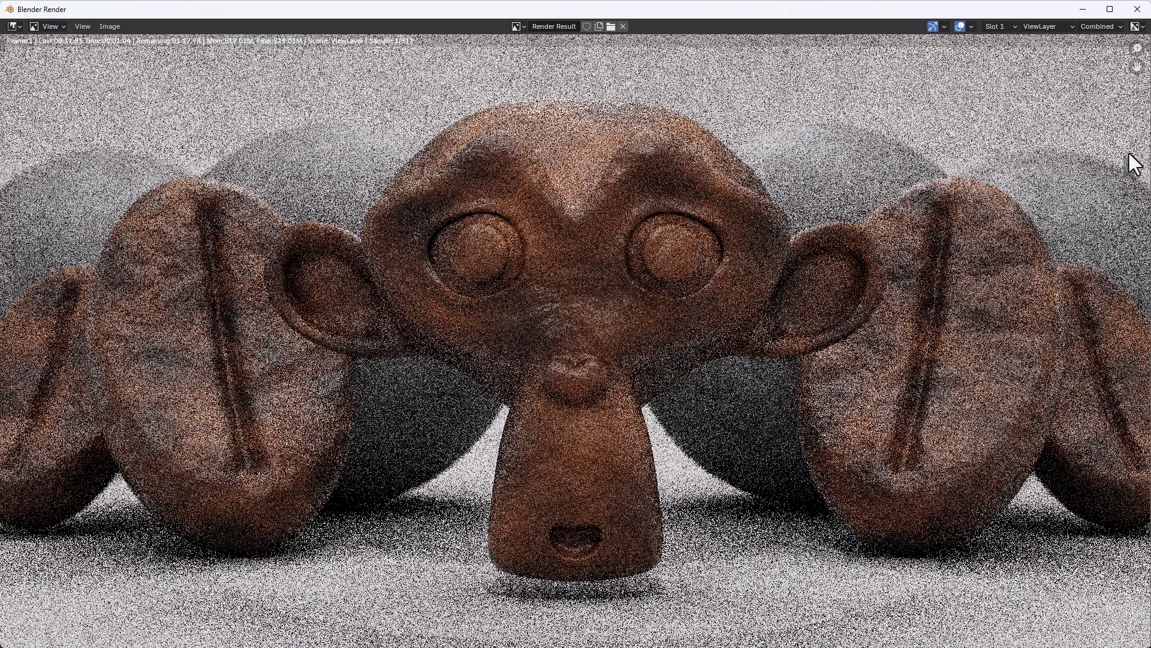